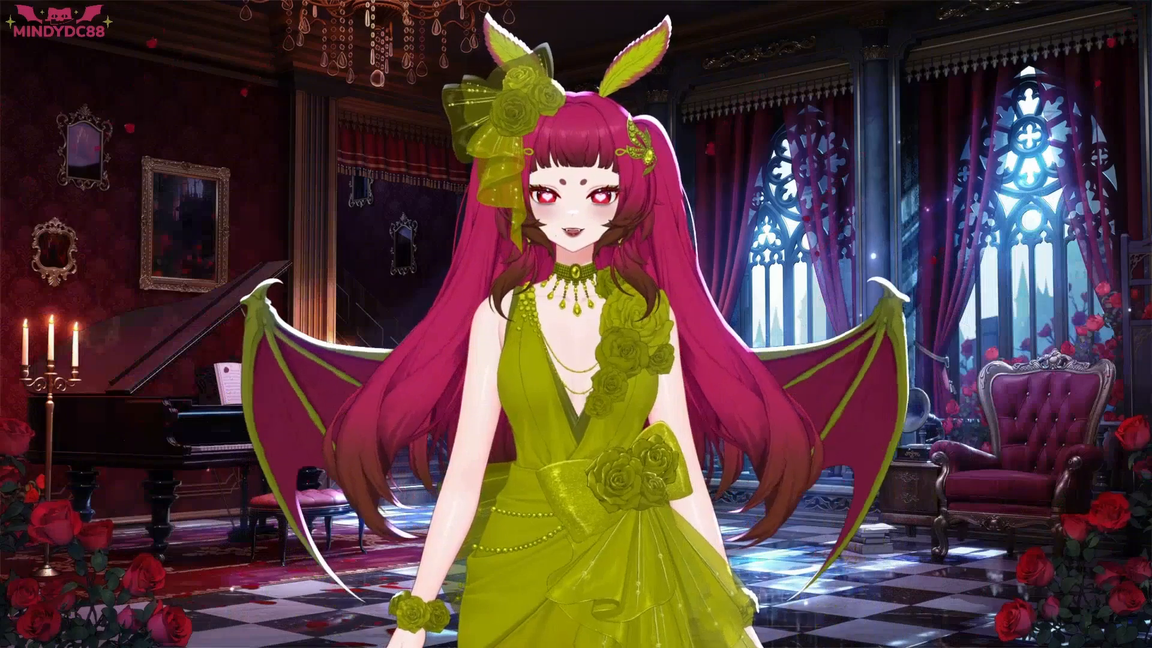
pyautogui.doubleClick(654, 399)
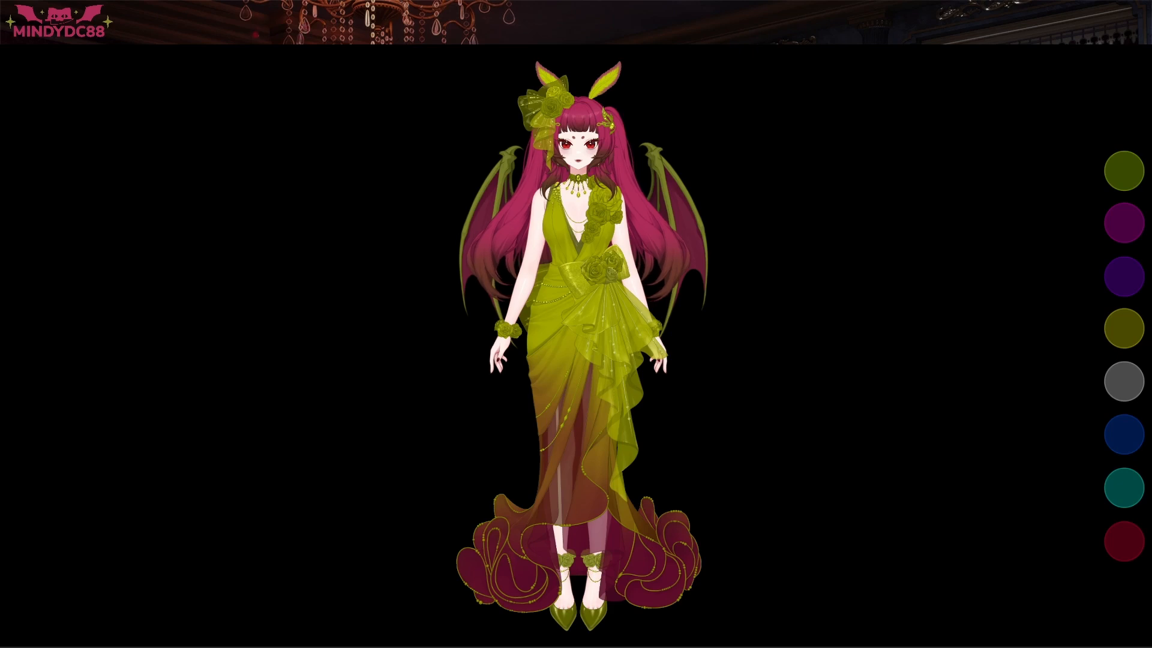
pyautogui.doubleClick(778, 347)
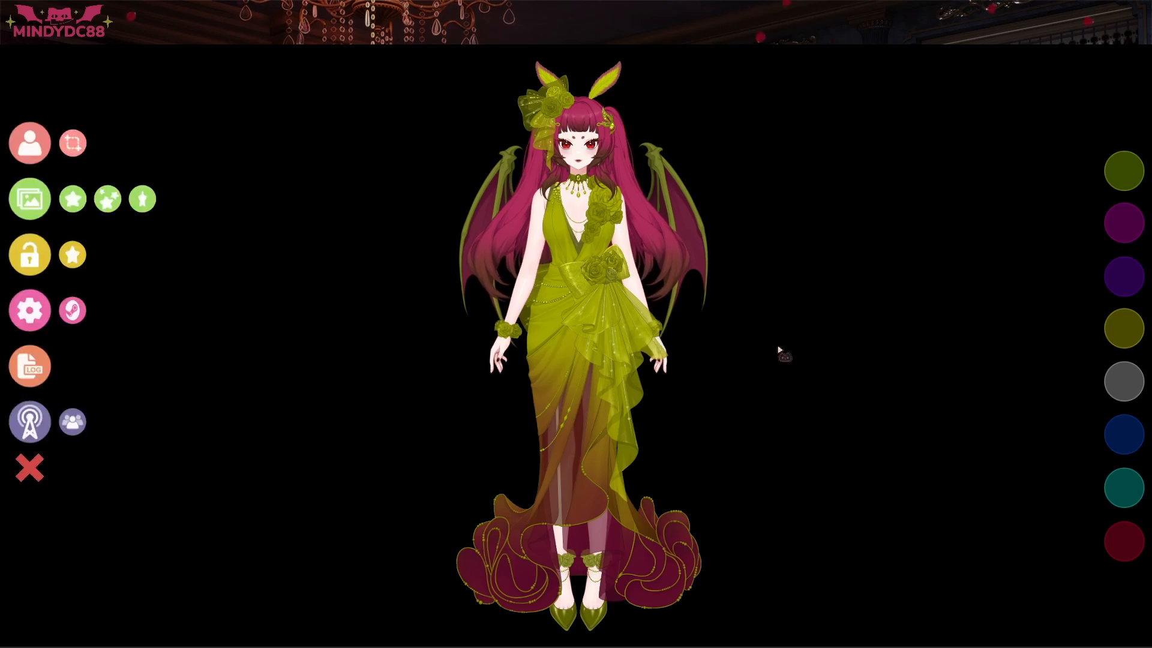
pyautogui.click(27, 477)
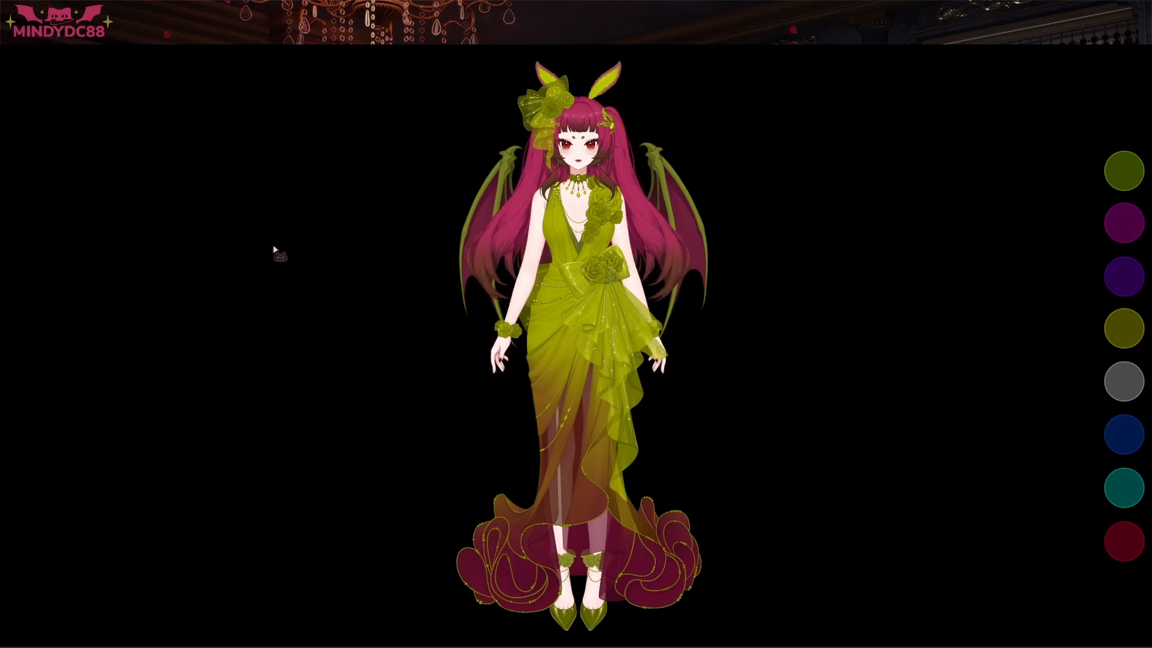
# Create a new item scene for hotkeys named "dress 1" and save it
pyautogui.doubleClick(275, 252)
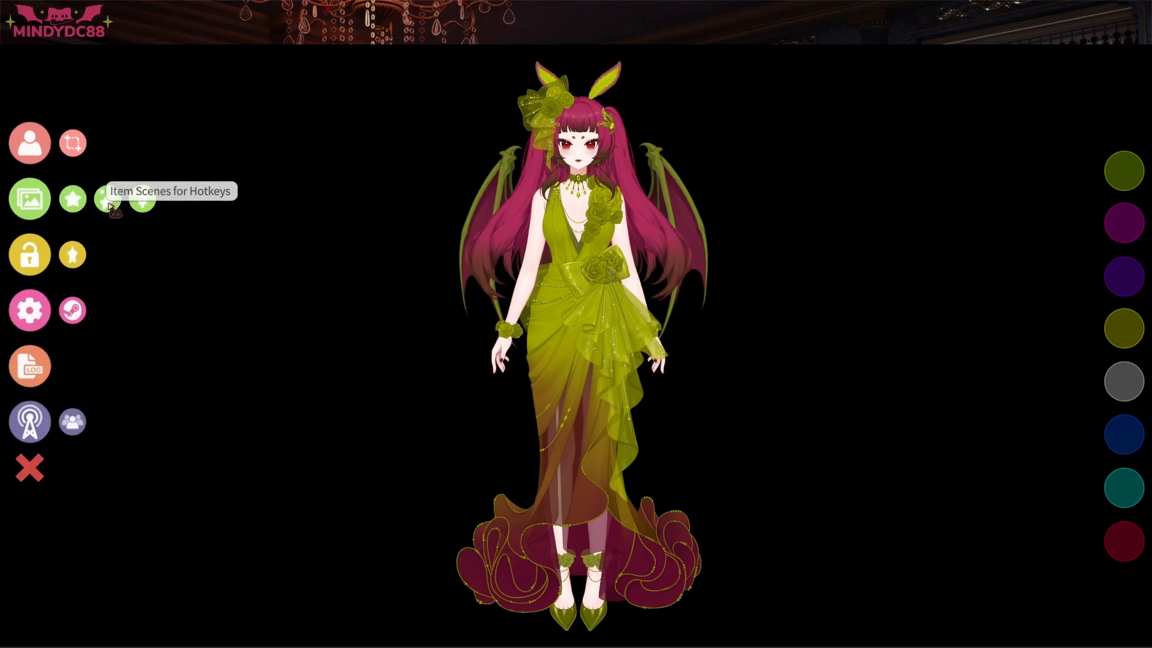
pyautogui.click(108, 204)
pyautogui.click(520, 236)
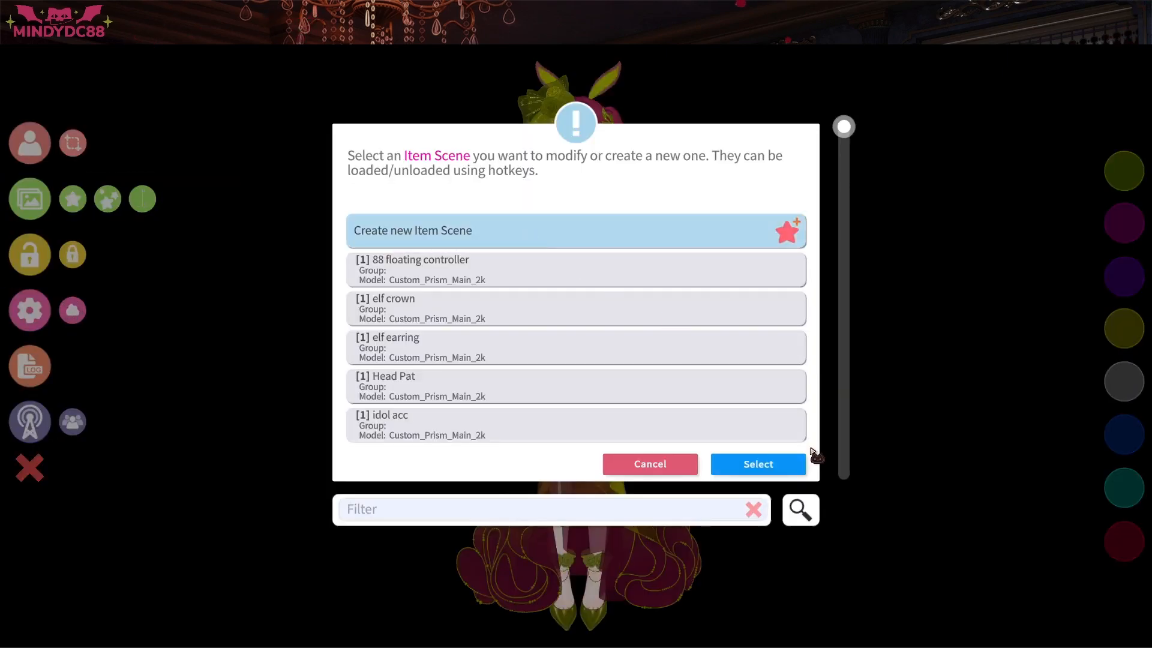
pyautogui.click(758, 464)
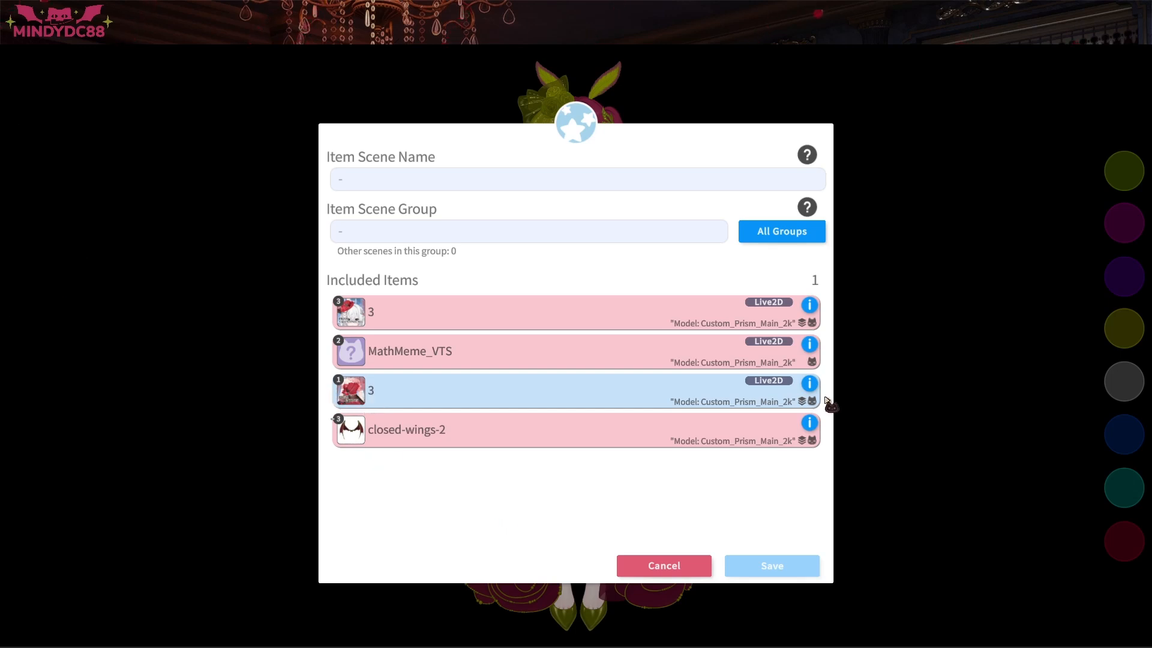
pyautogui.write('dress 1')
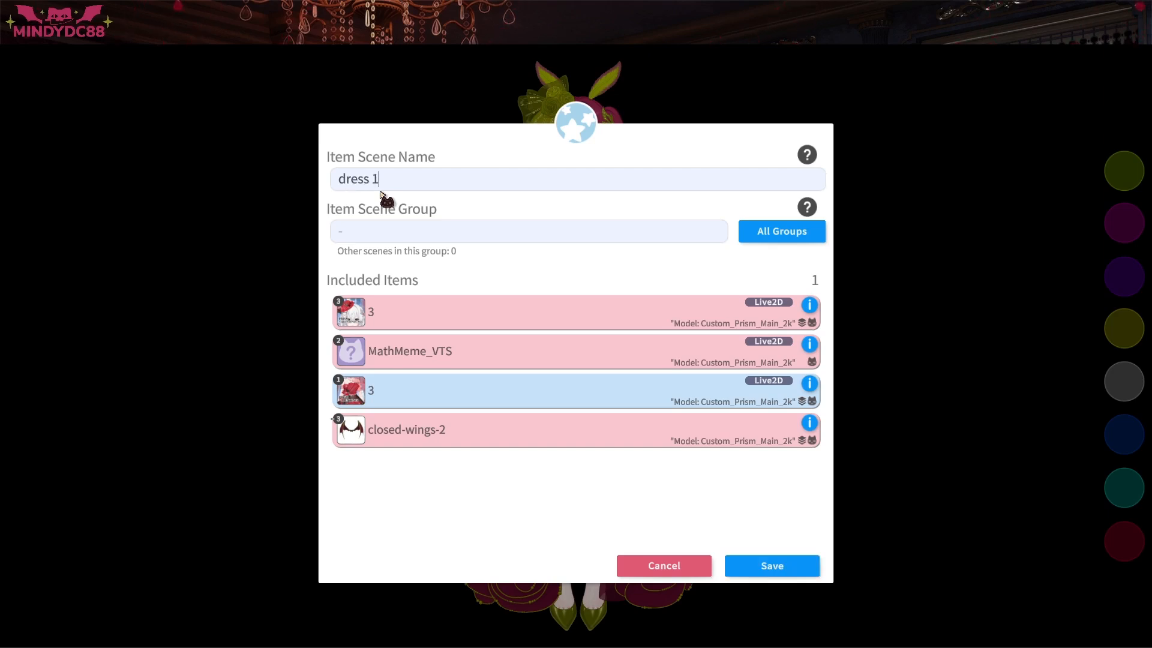
pyautogui.click(798, 570)
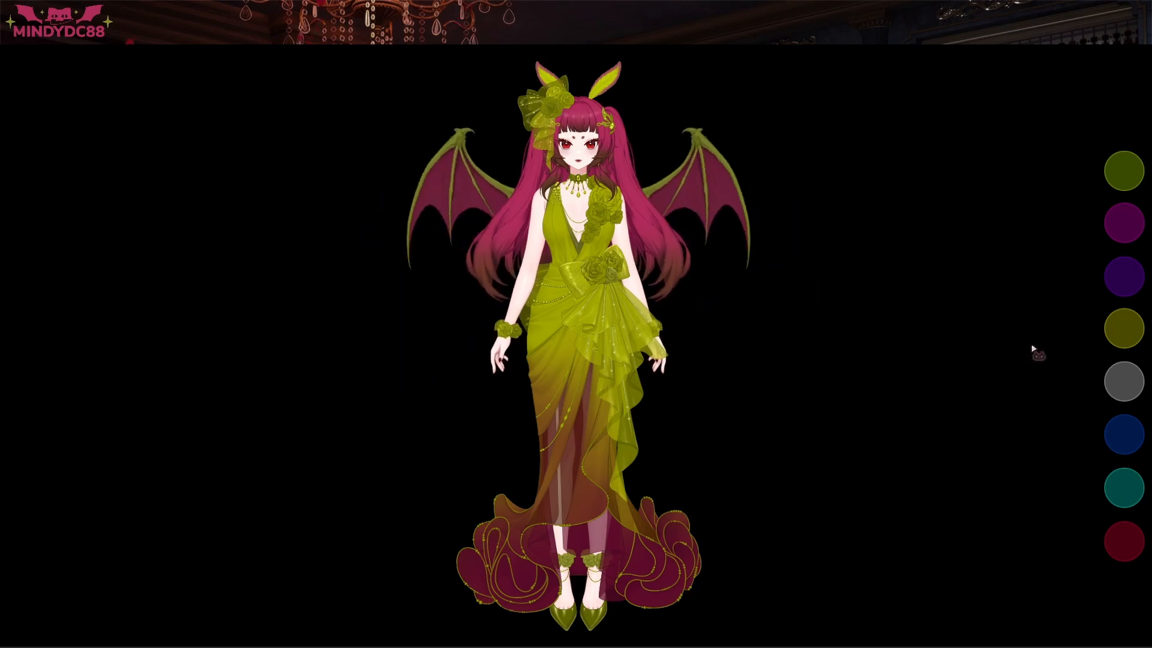
# Add a new model hotkey with the Toggle Item Scene action and open its item scene selection
pyautogui.doubleClick(836, 250)
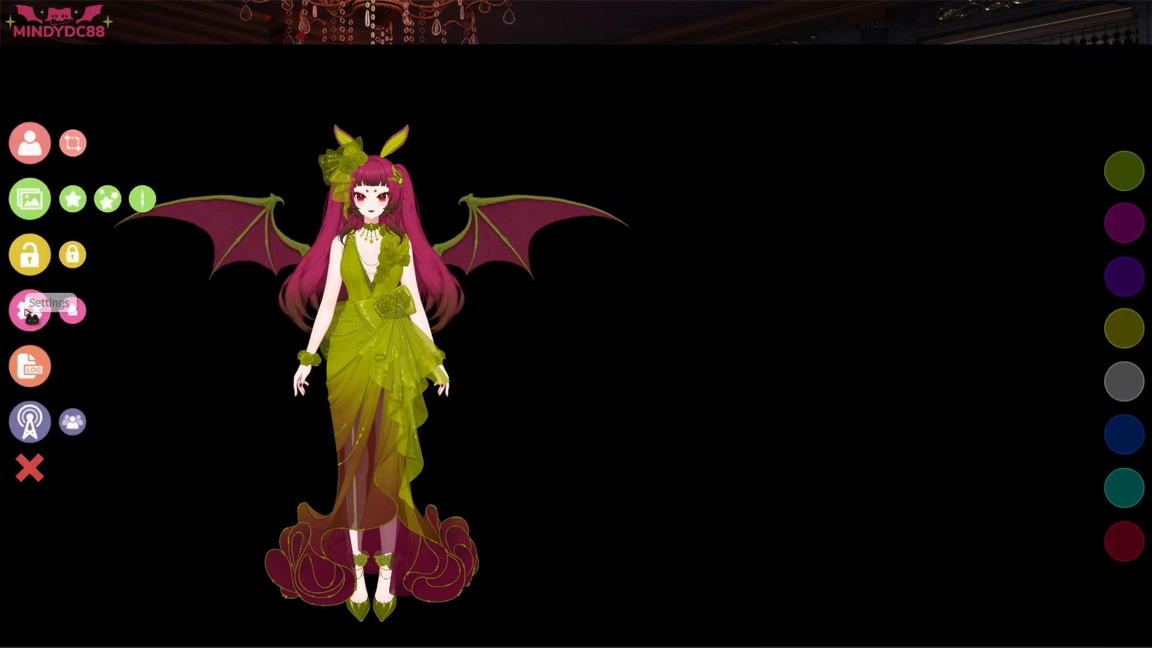
pyautogui.click(30, 311)
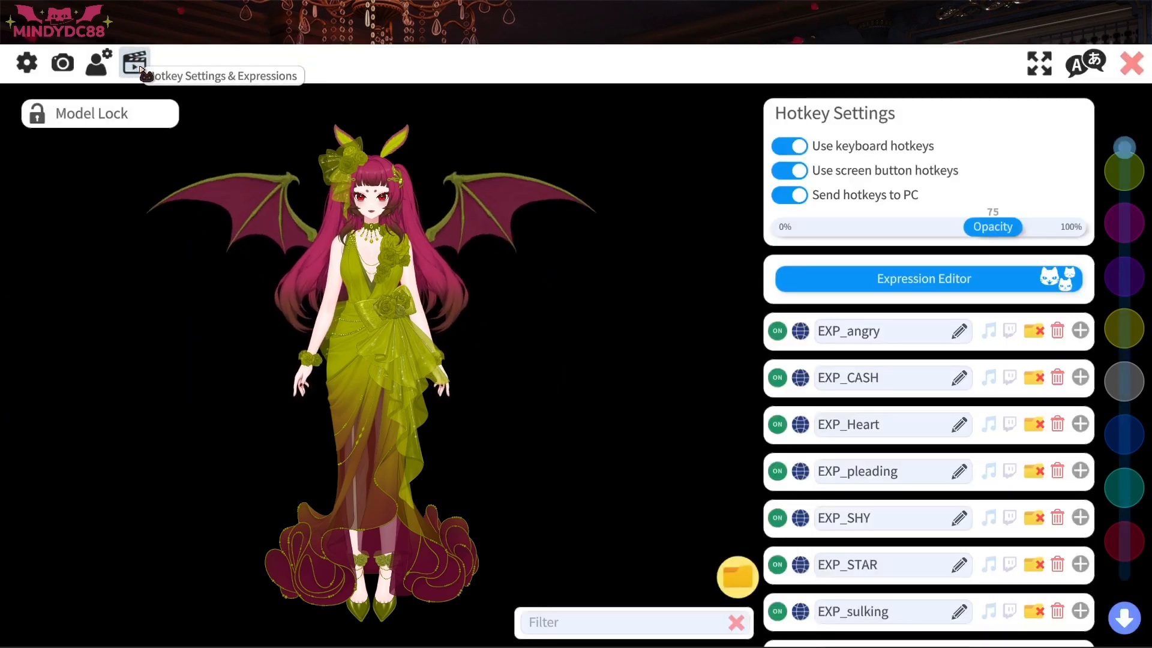
pyautogui.moveTo(1125, 150); pyautogui.dragTo(1136, 593)
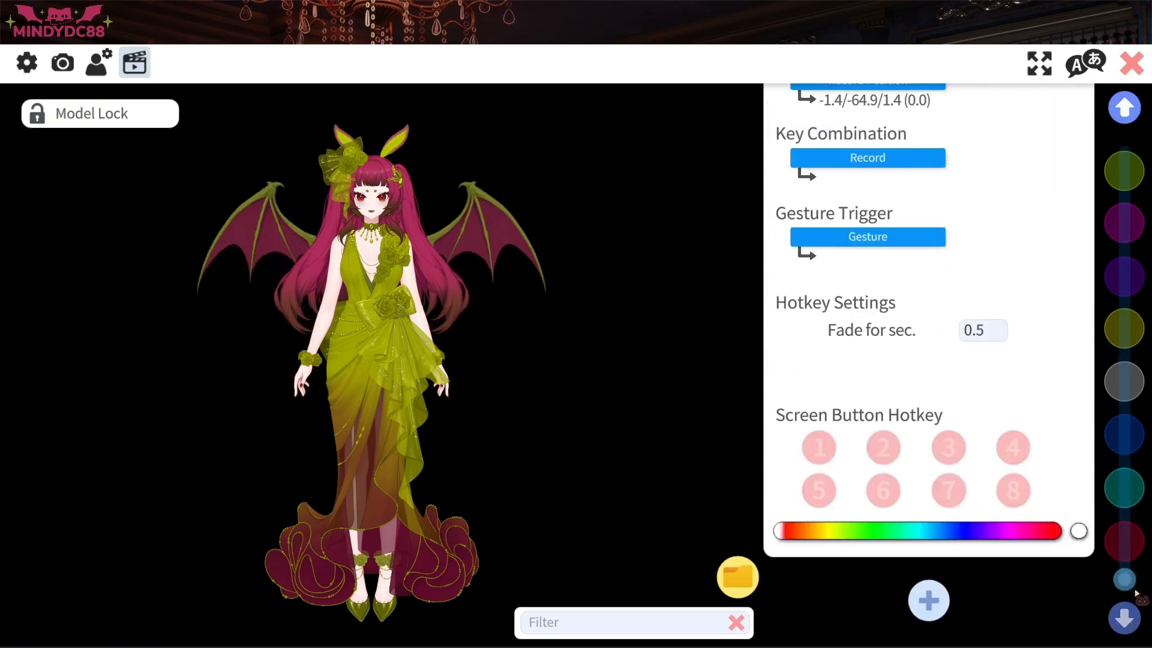
pyautogui.click(930, 600)
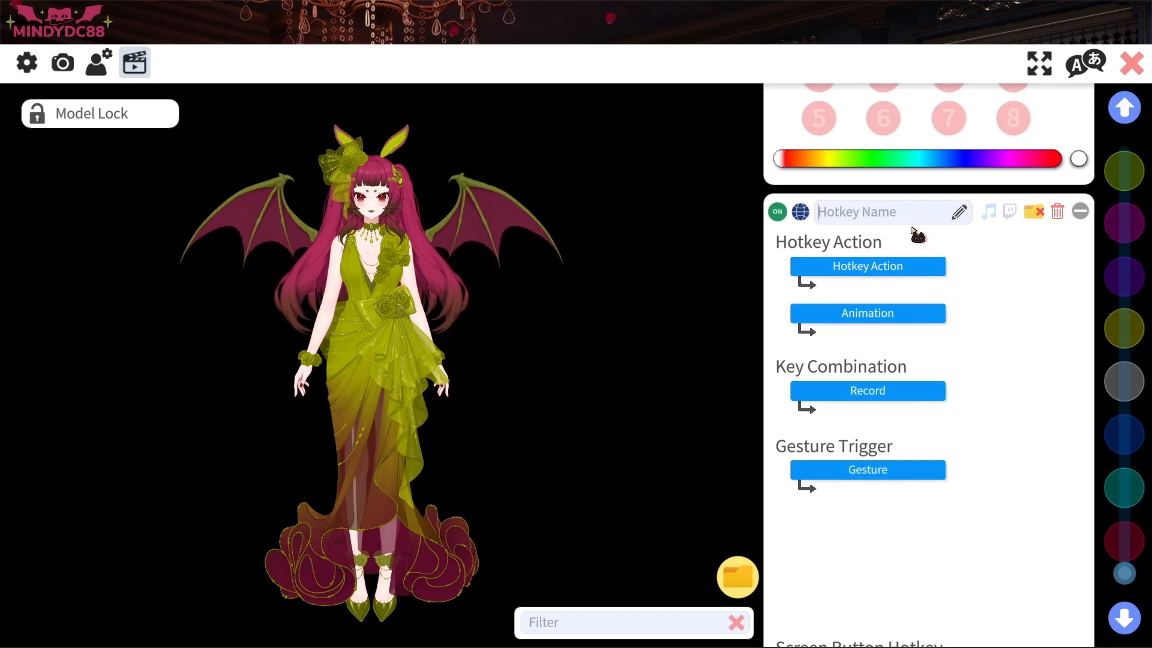
pyautogui.click(881, 270)
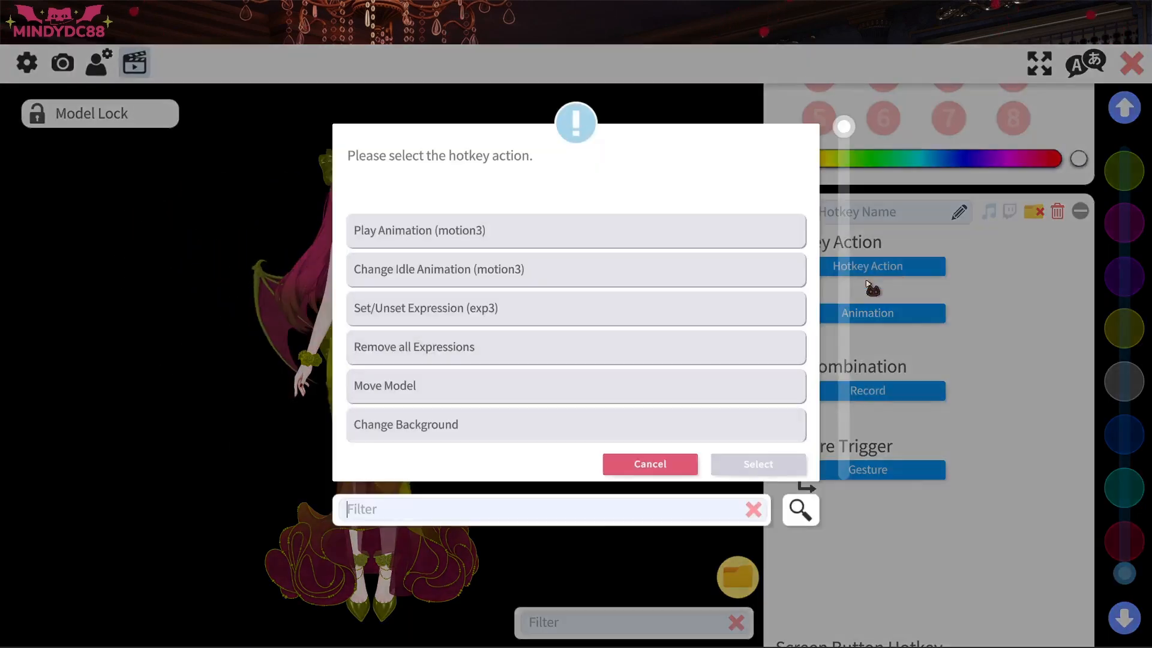
pyautogui.write('Ite')
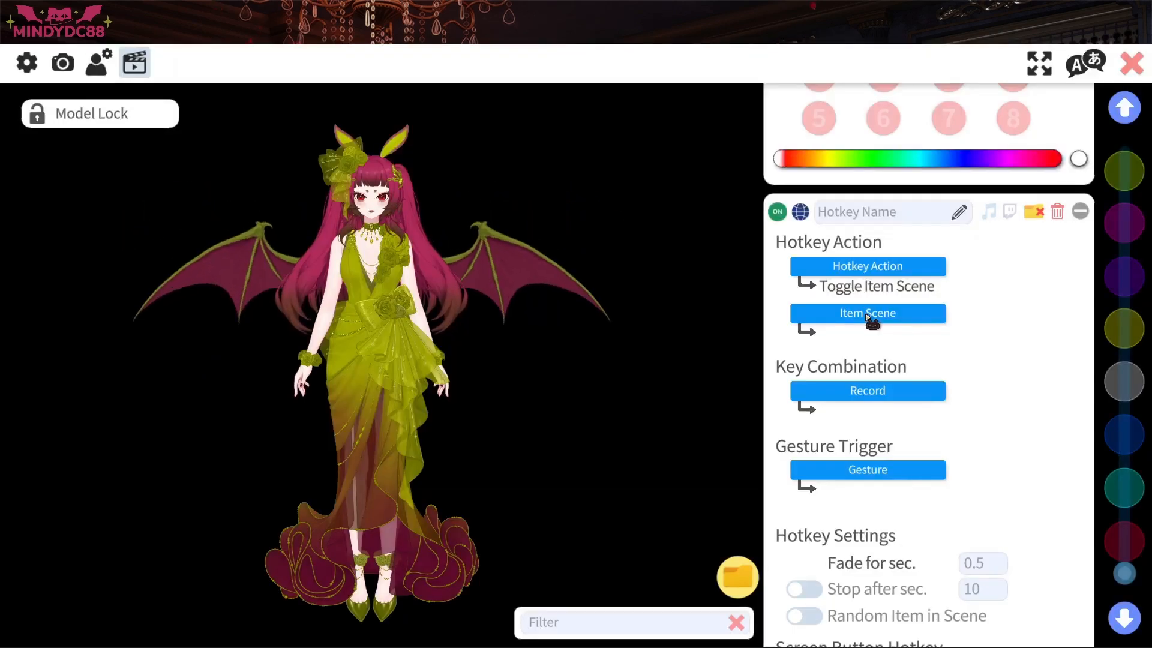
pyautogui.click(879, 318)
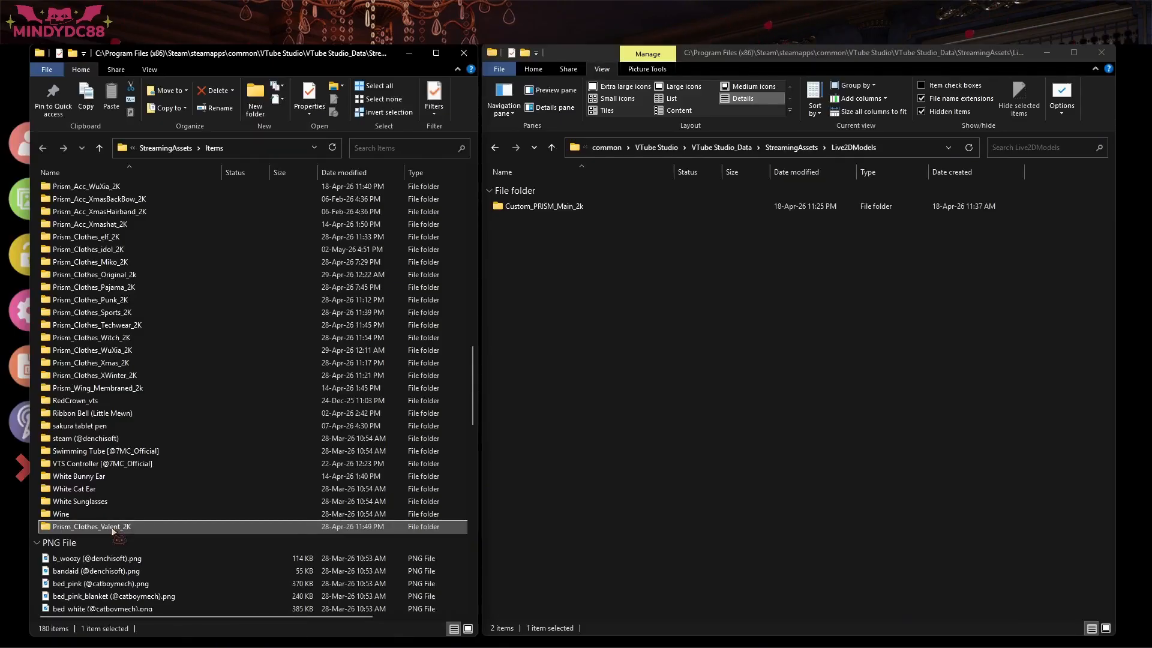
# In File Explorer, move the Prism_Clothes_Valent_2K folder from Items to Live2DModels, and load that clothing as the model in VTube Studio
pyautogui.moveTo(105, 531); pyautogui.dragTo(746, 463)
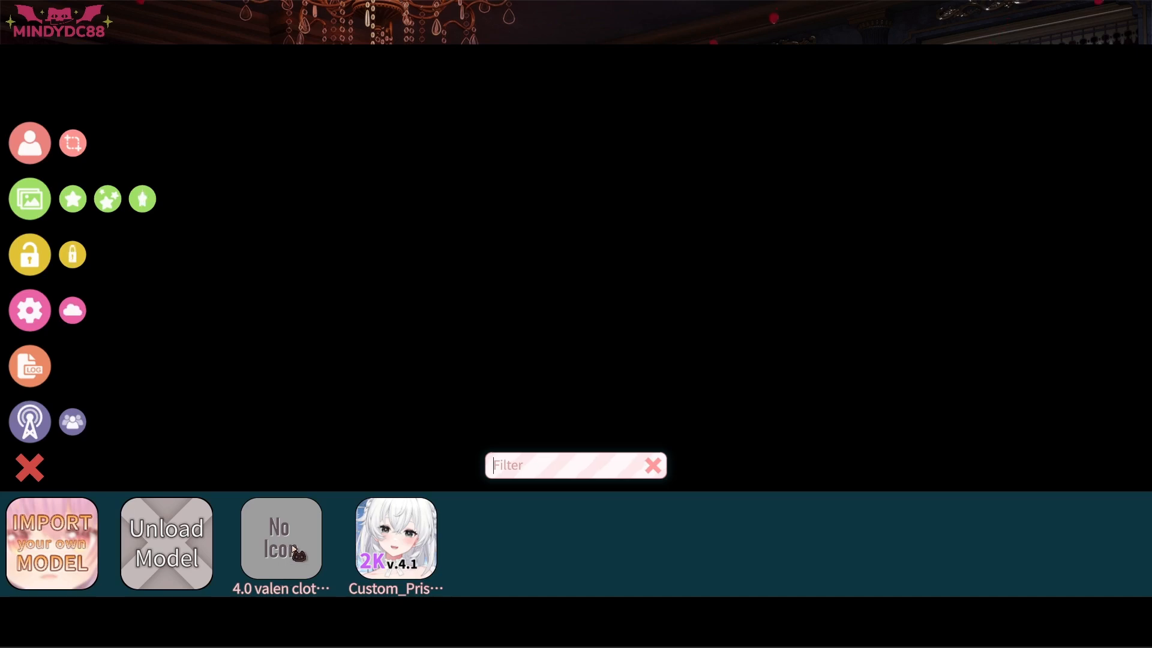
pyautogui.click(294, 551)
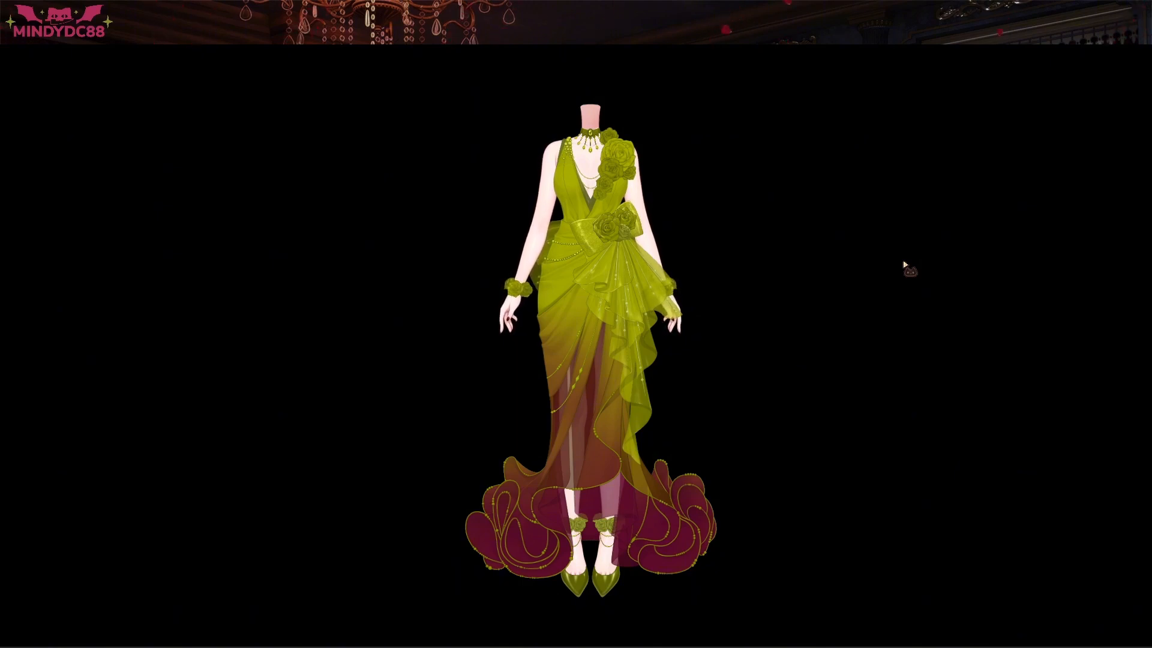
# Unload the Valent clothing model from the scene
pyautogui.doubleClick(905, 265)
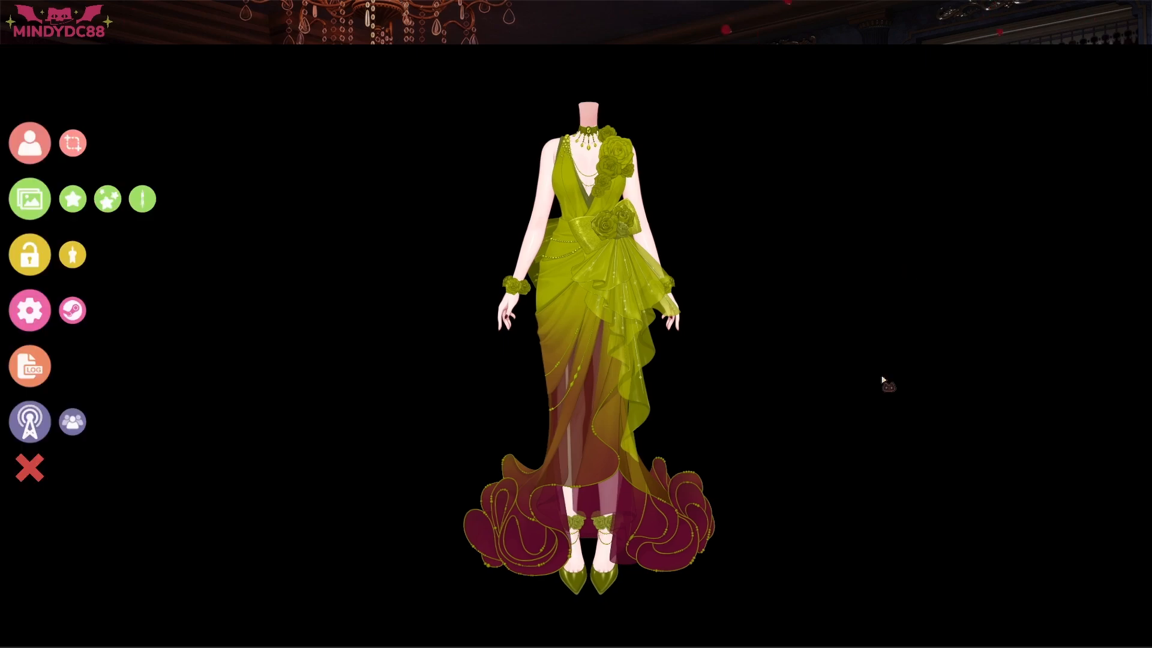
pyautogui.click(29, 142)
pyautogui.click(176, 553)
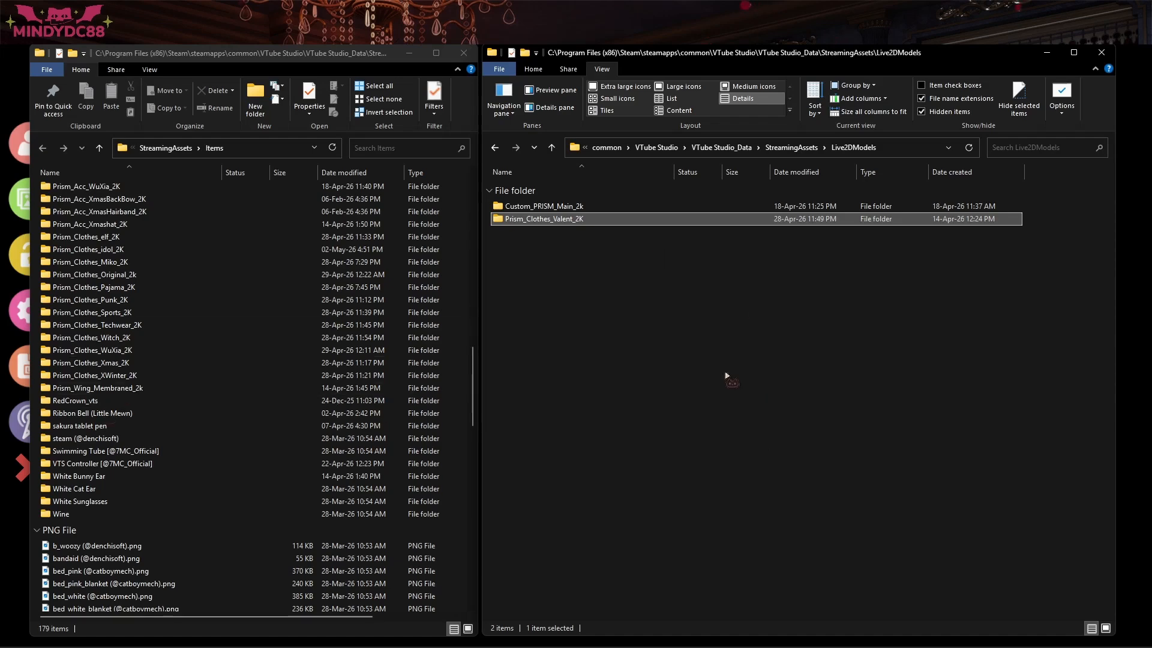
# Move the Prism_Clothes_Valent_2K folder back to Items and load the Custom_Prism_Main_2k model
pyautogui.moveTo(539, 220); pyautogui.dragTo(234, 575)
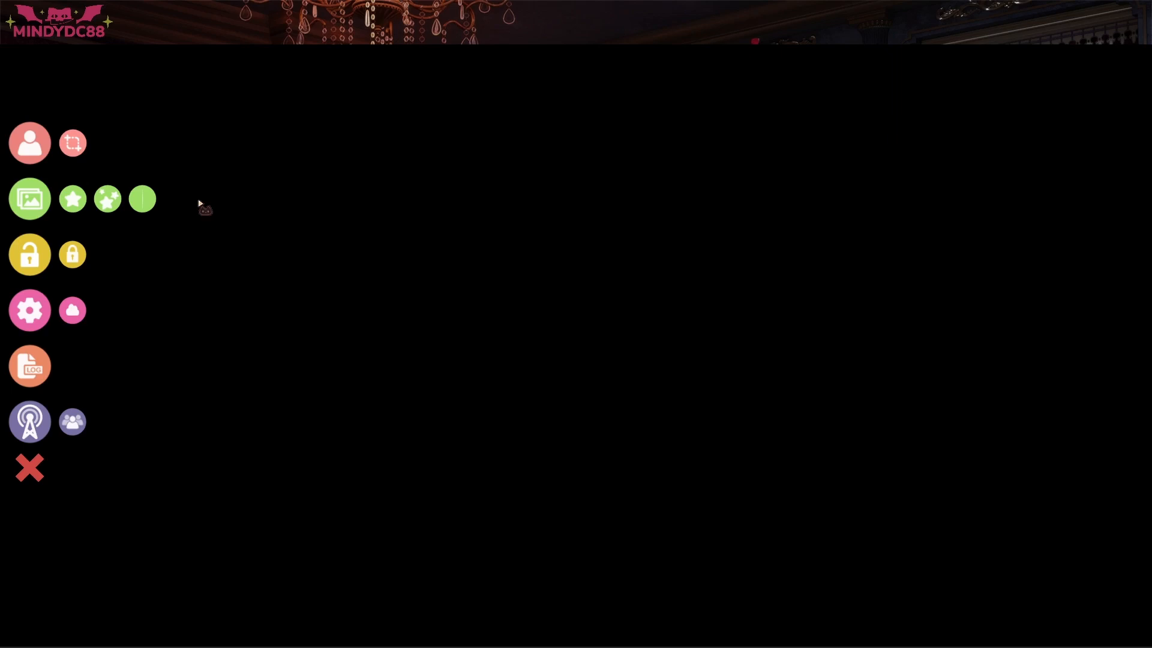
pyautogui.click(27, 148)
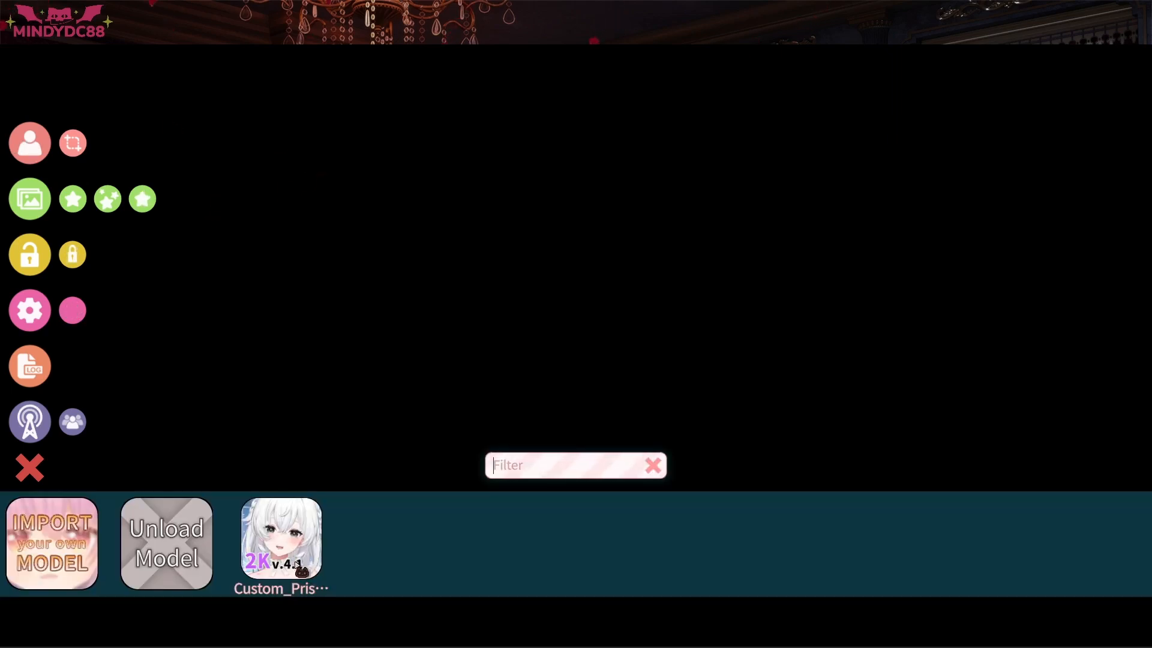
pyautogui.click(292, 561)
# Configure the hotkey "valent 1" with a Live2D Item Action that triggers "1a valen long" of Prism_Clothes_Valent_2K
pyautogui.click(30, 310)
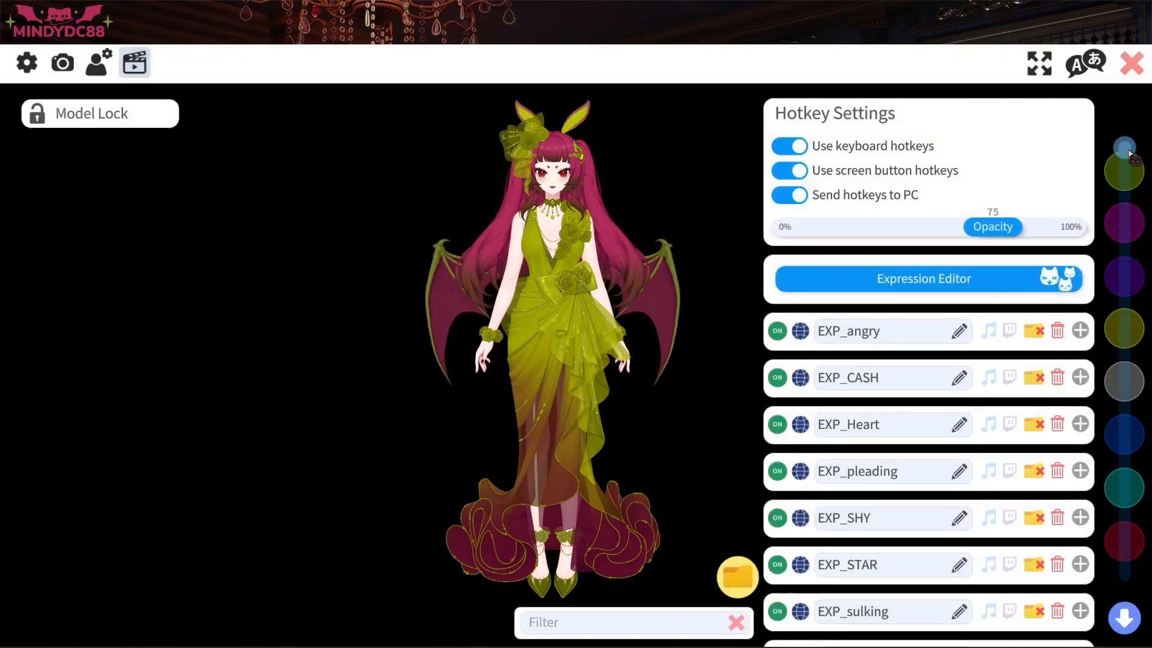
pyautogui.scroll(-4, 1120, 259)
pyautogui.click(878, 118)
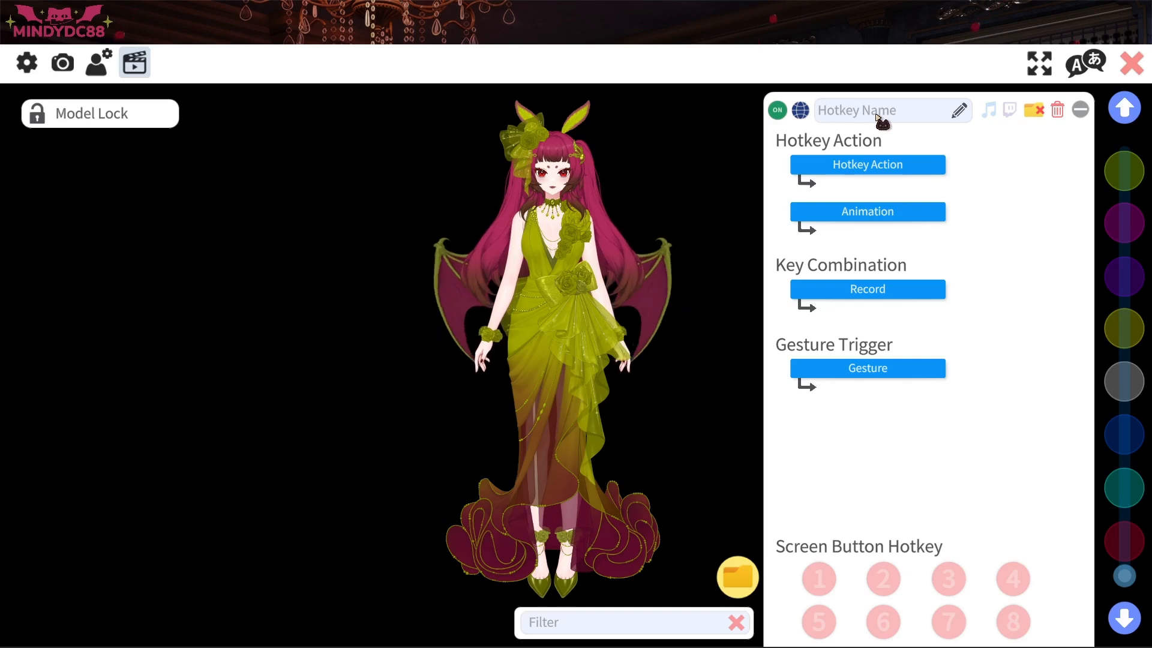
pyautogui.click(933, 169)
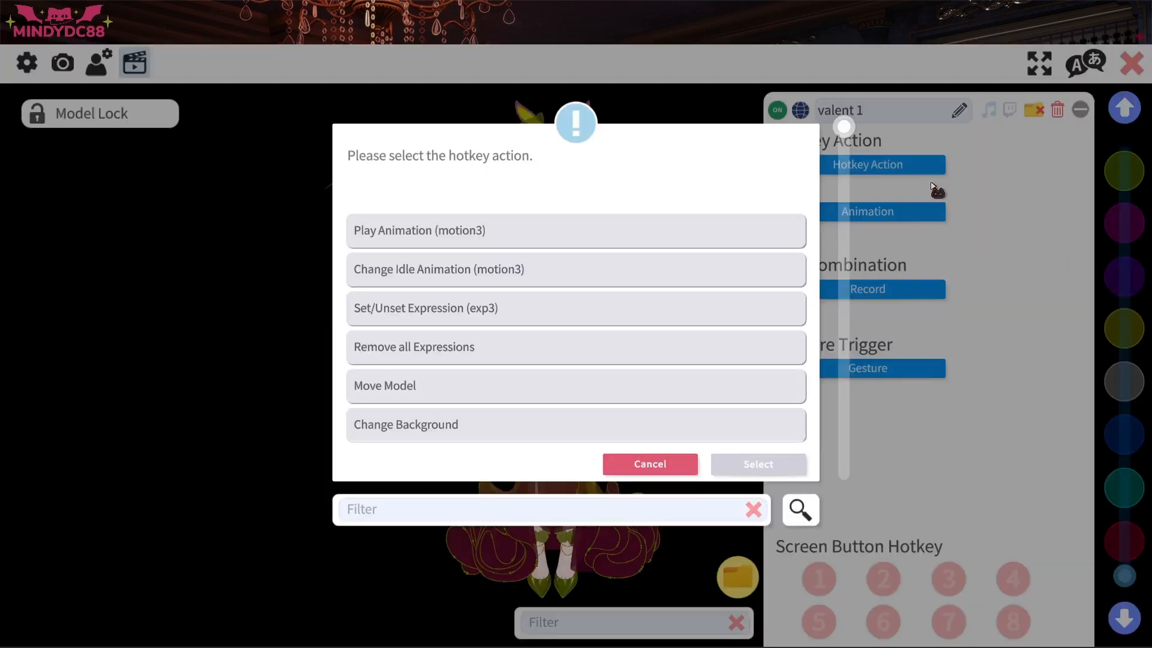
pyautogui.write('2')
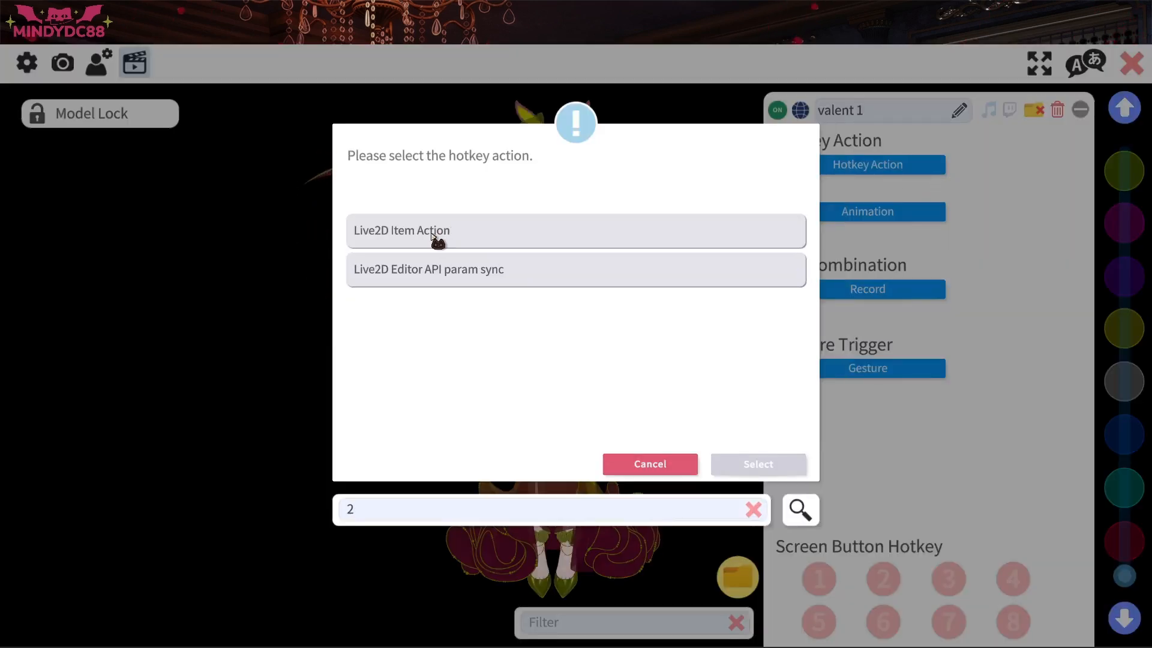
pyautogui.click(453, 237)
pyautogui.click(758, 464)
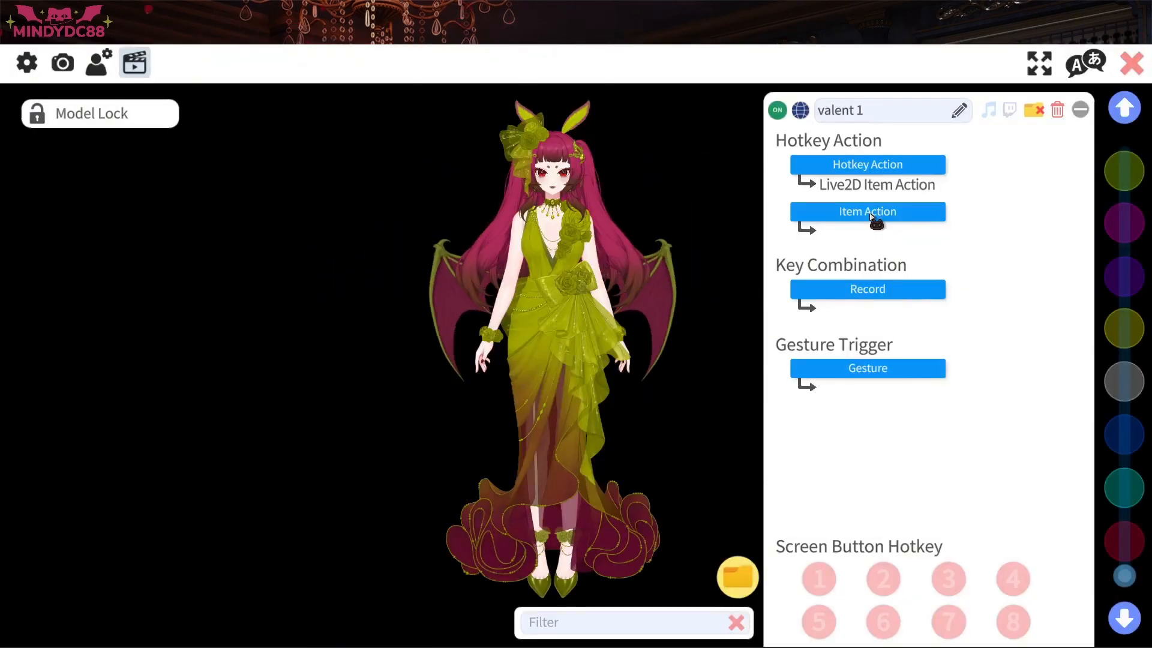
pyautogui.click(873, 216)
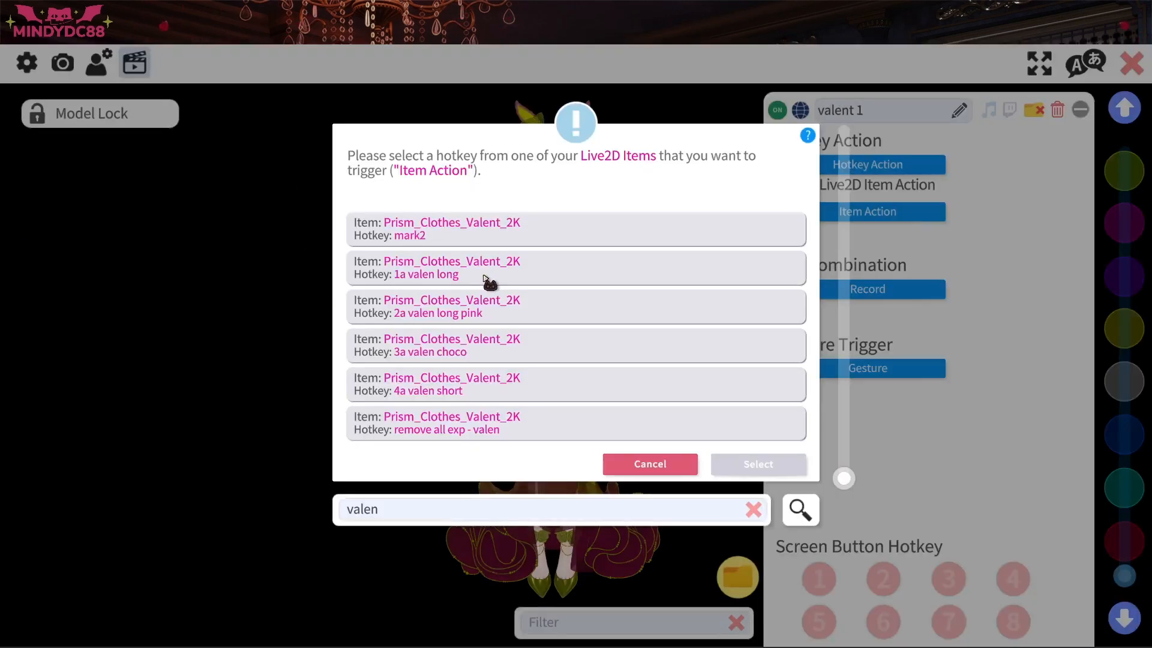
pyautogui.doubleClick(486, 279)
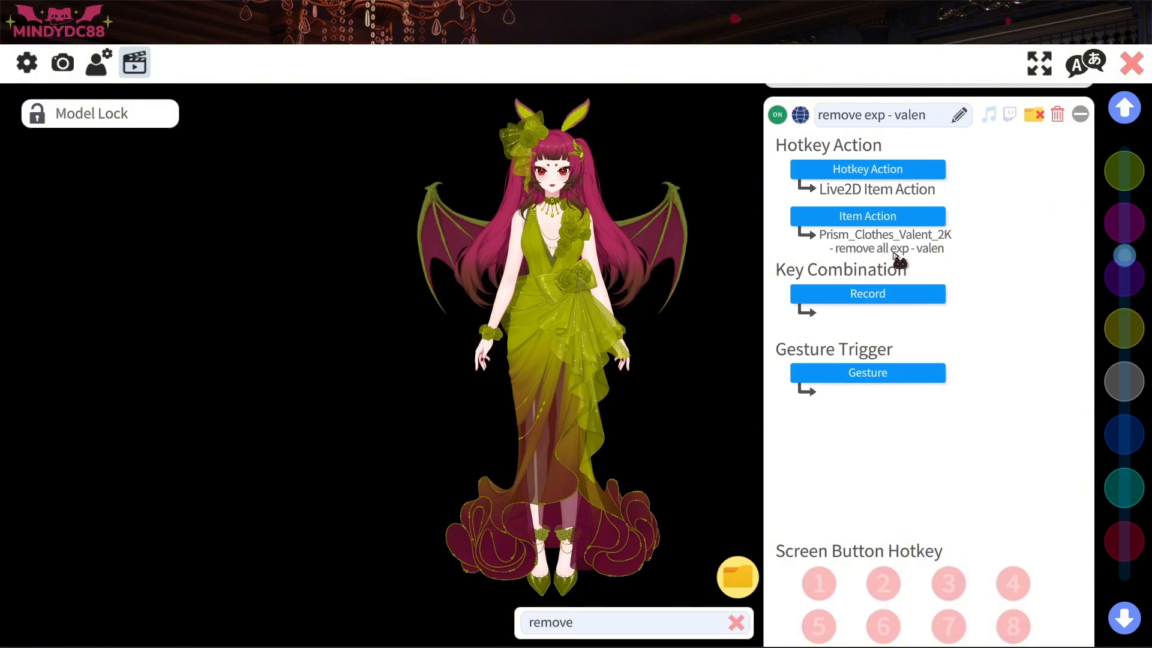
pyautogui.scroll(2, 1049, 134)
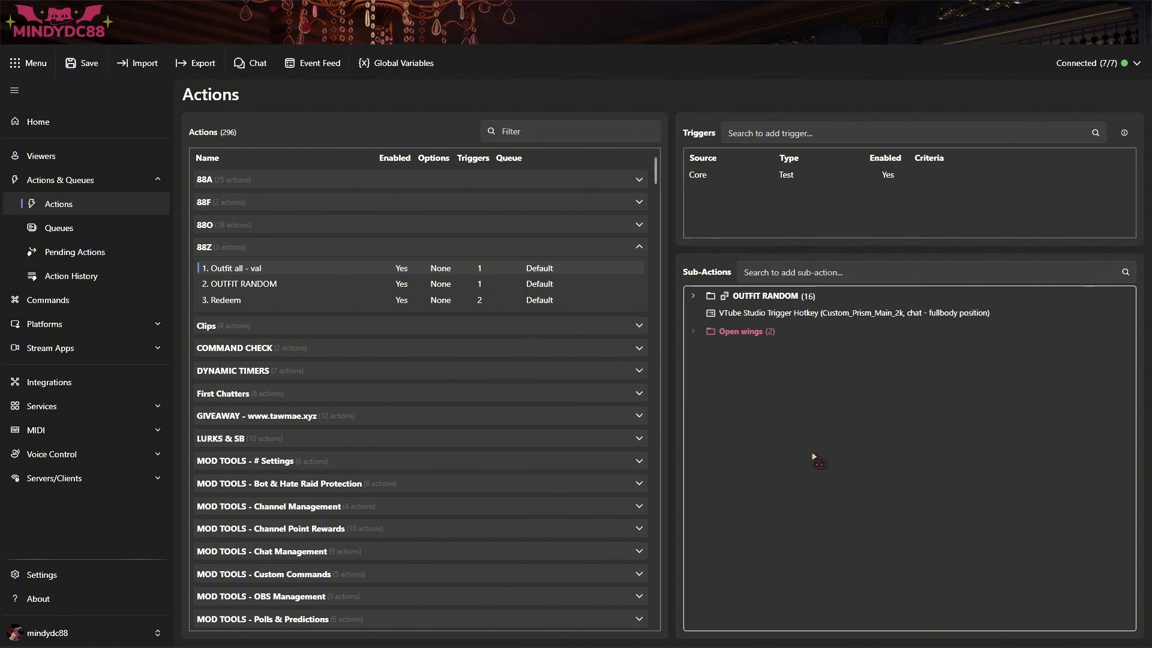
# In Streamer.bot, add an action named "outfit blueprint" in the group 88Z with the Default queue
pyautogui.rightClick(220, 161)
pyautogui.click(231, 165)
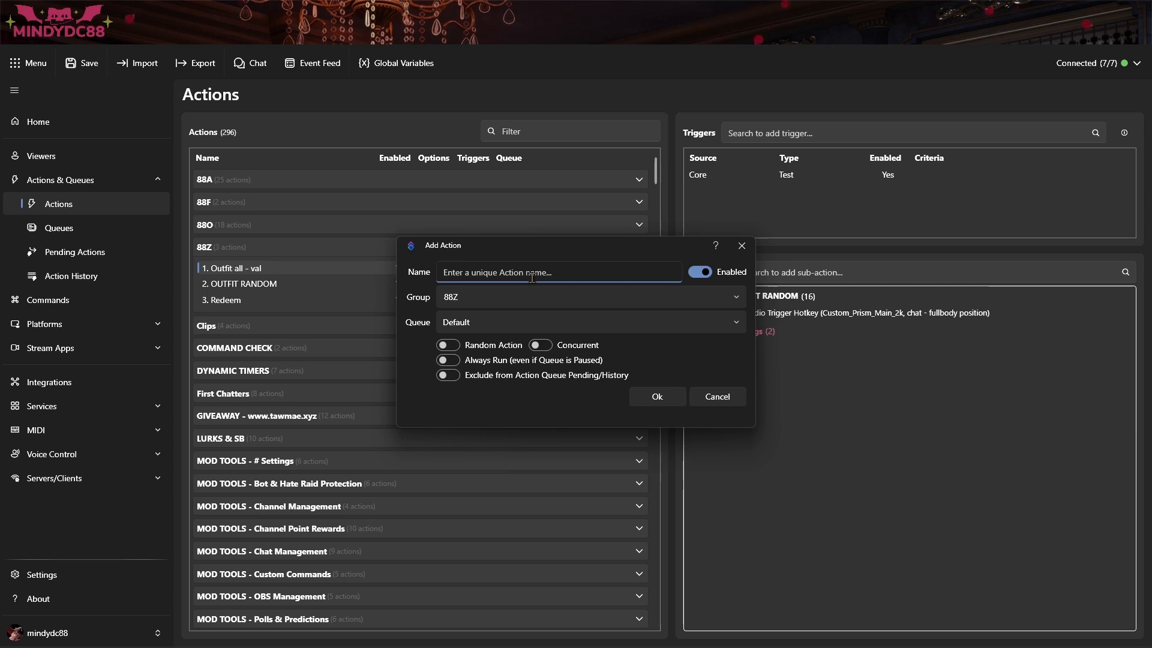
pyautogui.write('outfit blueprint')
pyautogui.press('Tab')
pyautogui.write('88')
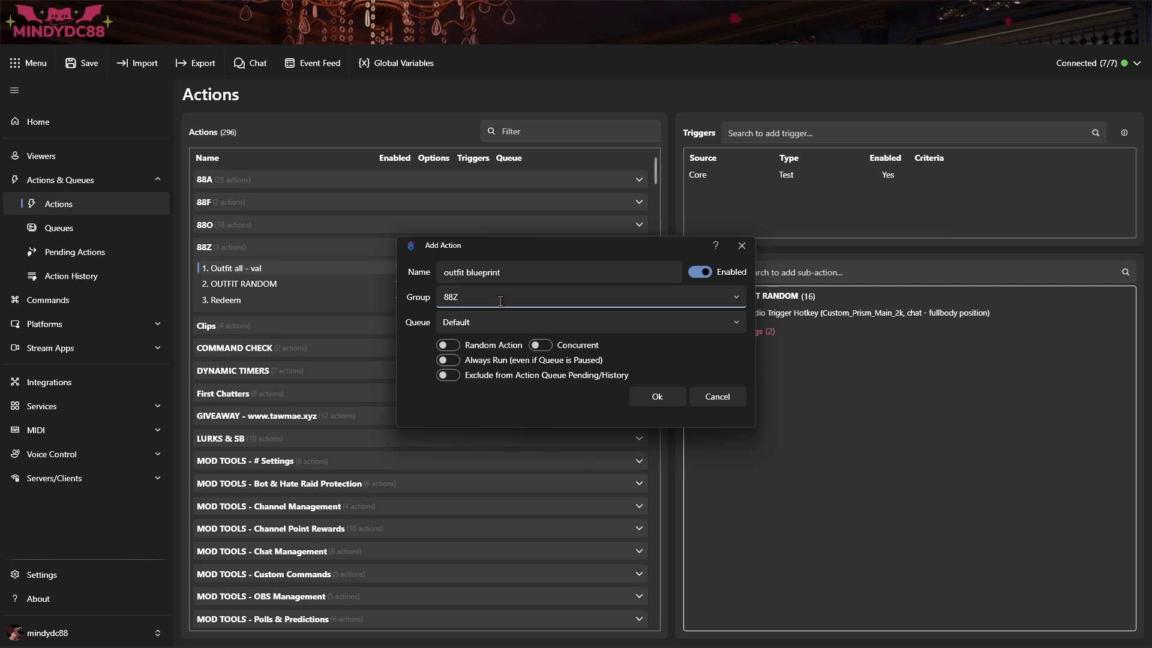
pyautogui.click(662, 399)
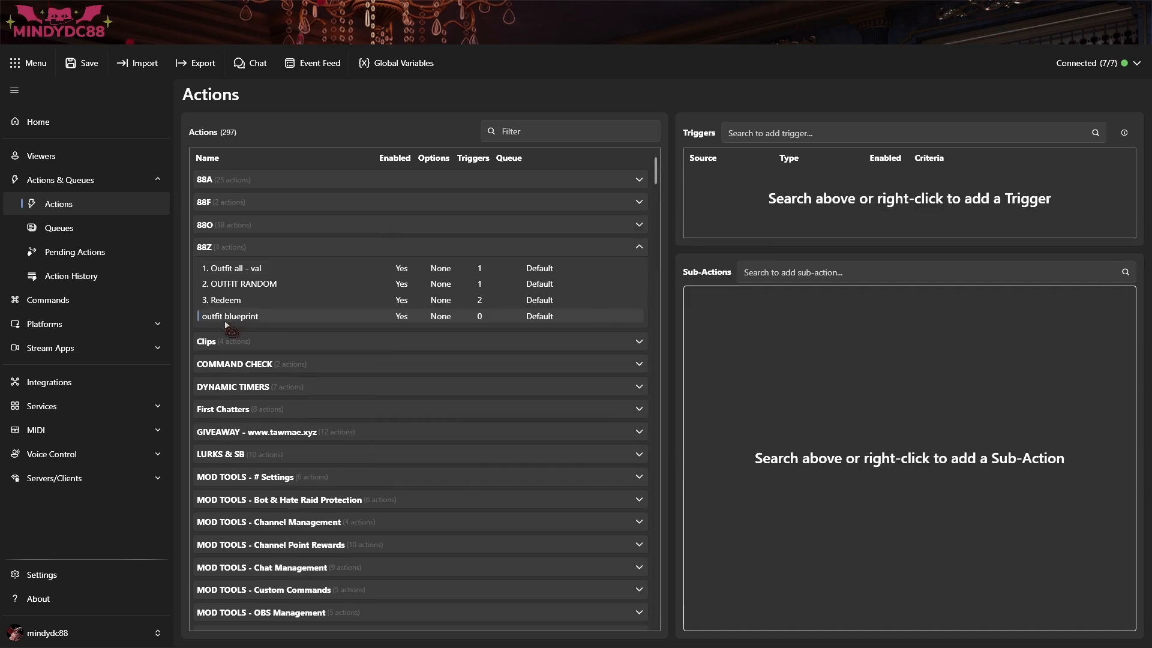
# Add a sub-action group named "valen 1" to the outfit blueprint action with a randomized purple color
pyautogui.rightClick(763, 361)
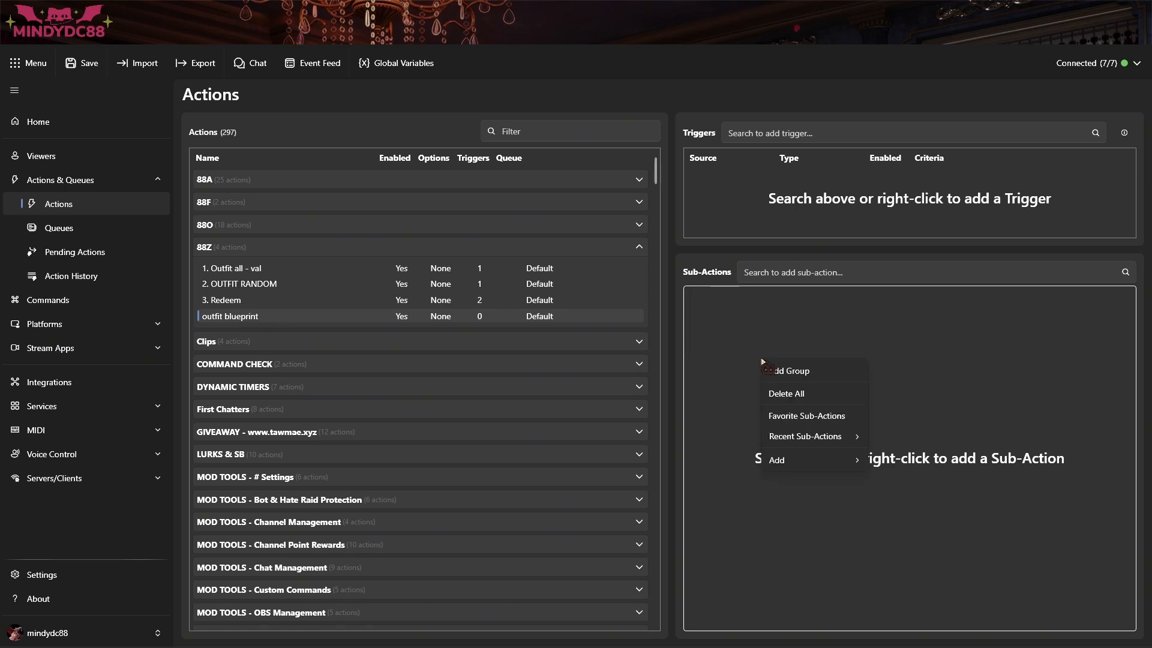
pyautogui.click(801, 372)
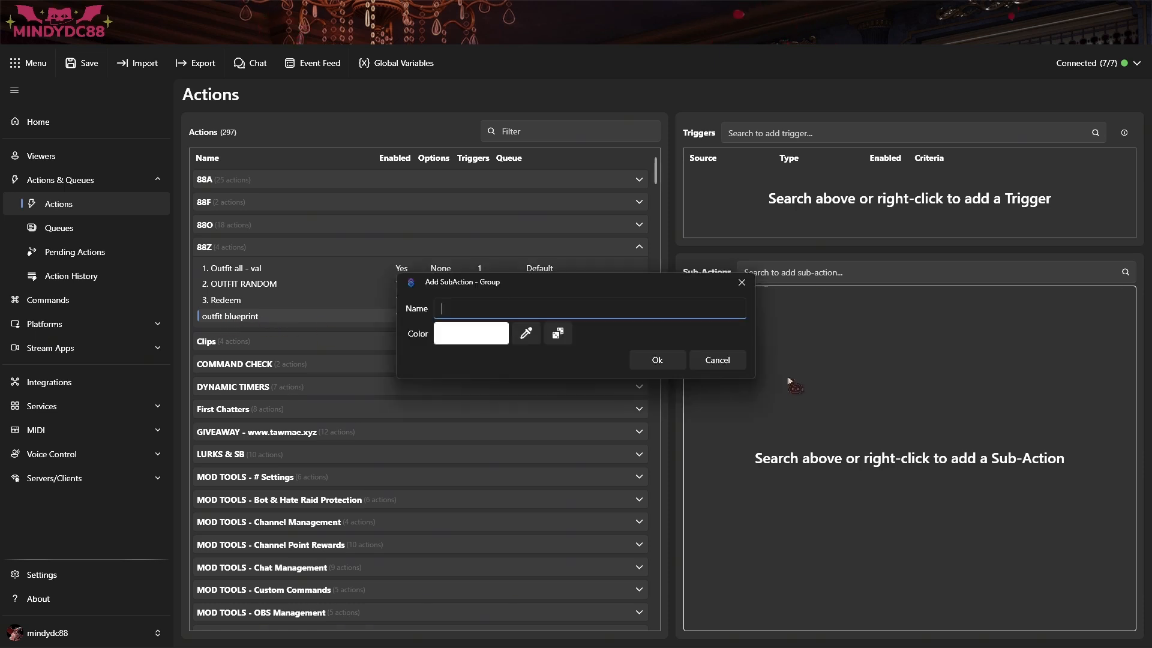
pyautogui.write('valen 1')
pyautogui.click(559, 332)
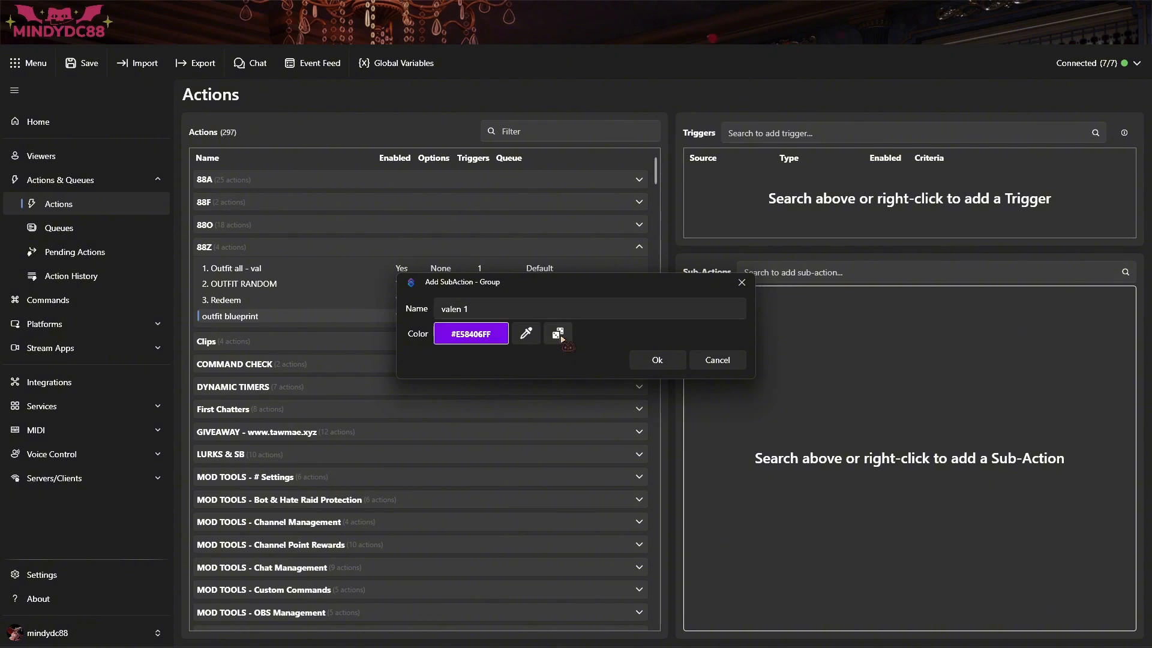
pyautogui.click(559, 334)
pyautogui.click(561, 336)
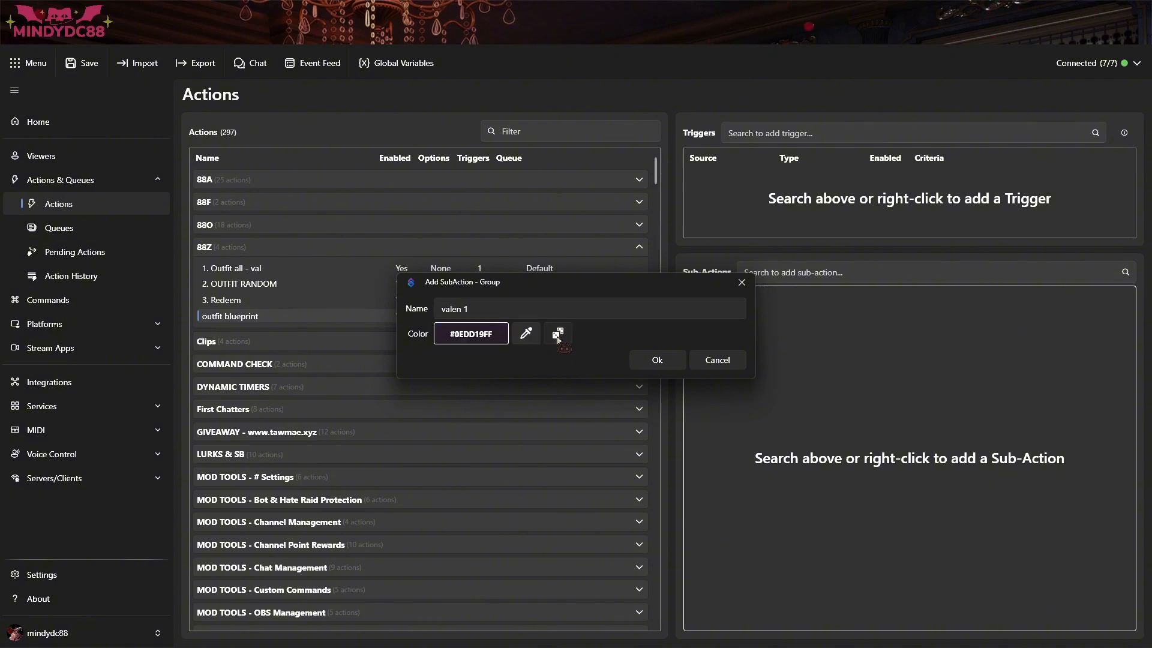
pyautogui.click(558, 335)
pyautogui.click(530, 340)
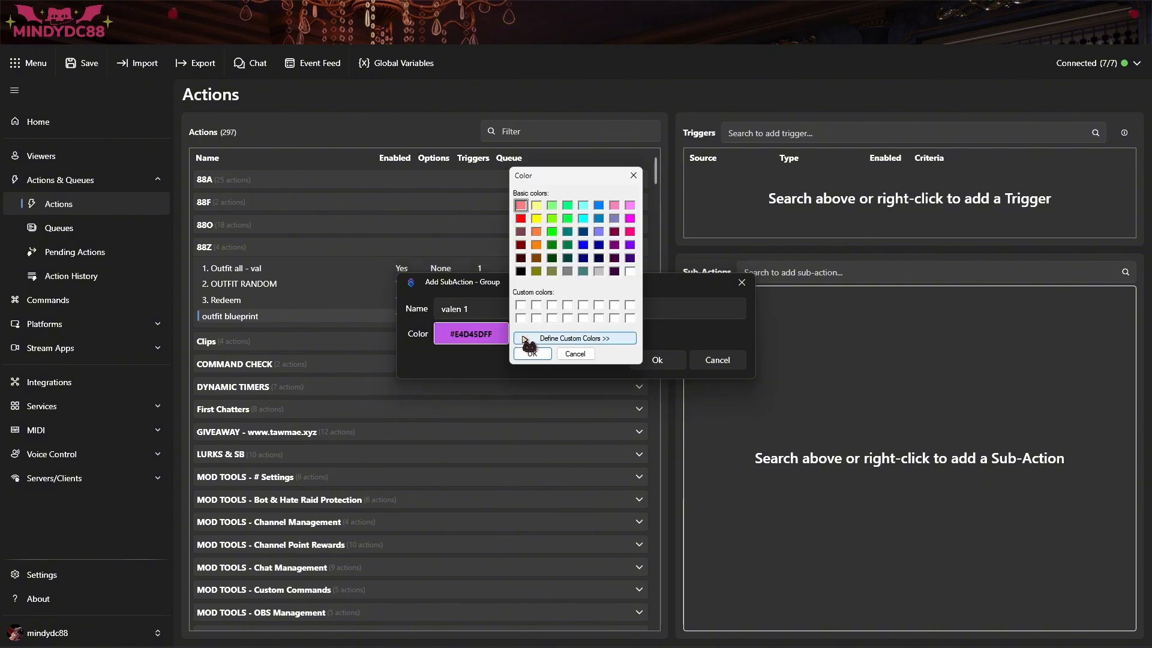
pyautogui.click(599, 339)
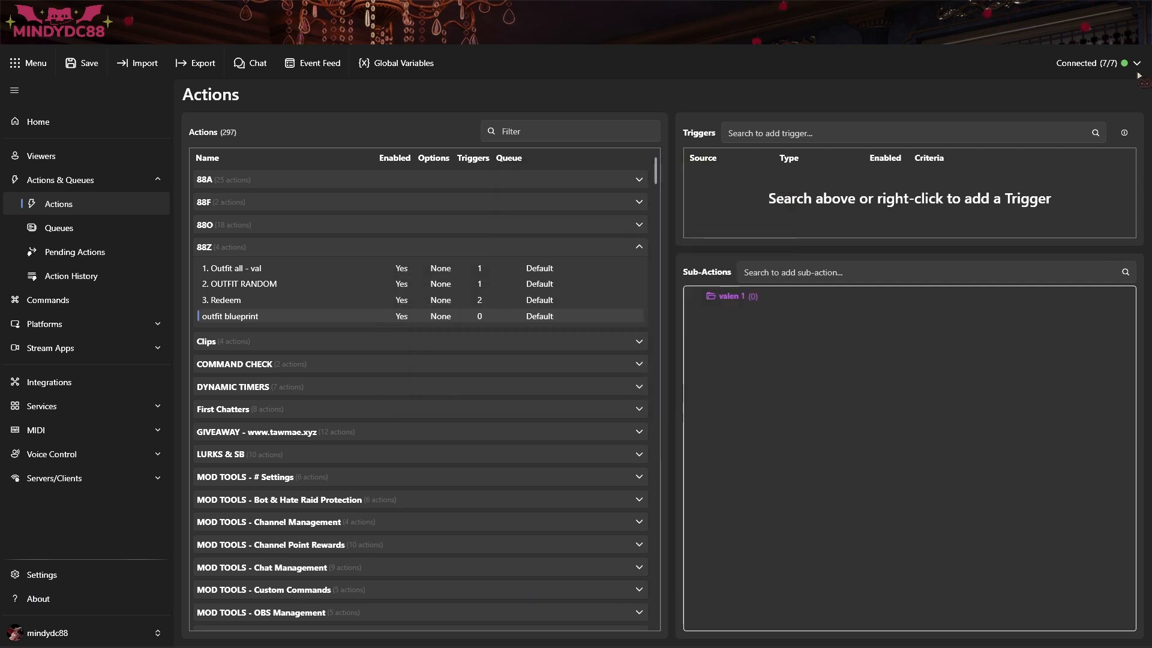
# Add a VTube Studio Trigger Hotkey sub-action for Custom_Prism_Main_2k with hotkey REMOVE ALL ITEMS and move it into the valen 1 group
pyautogui.click(1136, 64)
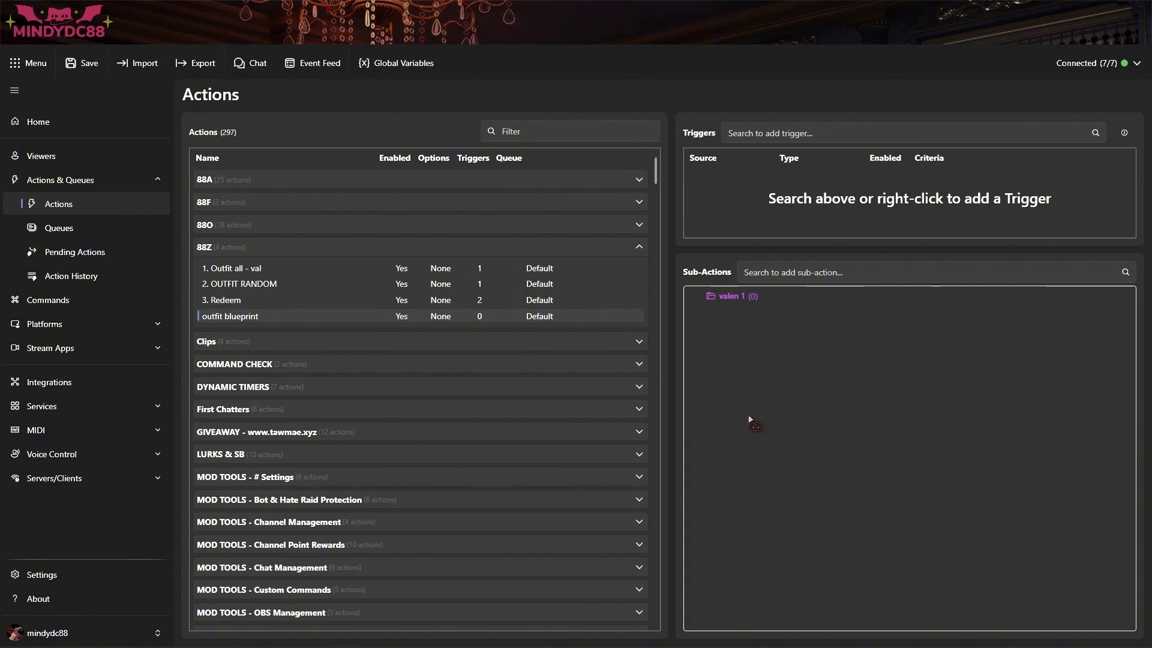
pyautogui.rightClick(742, 376)
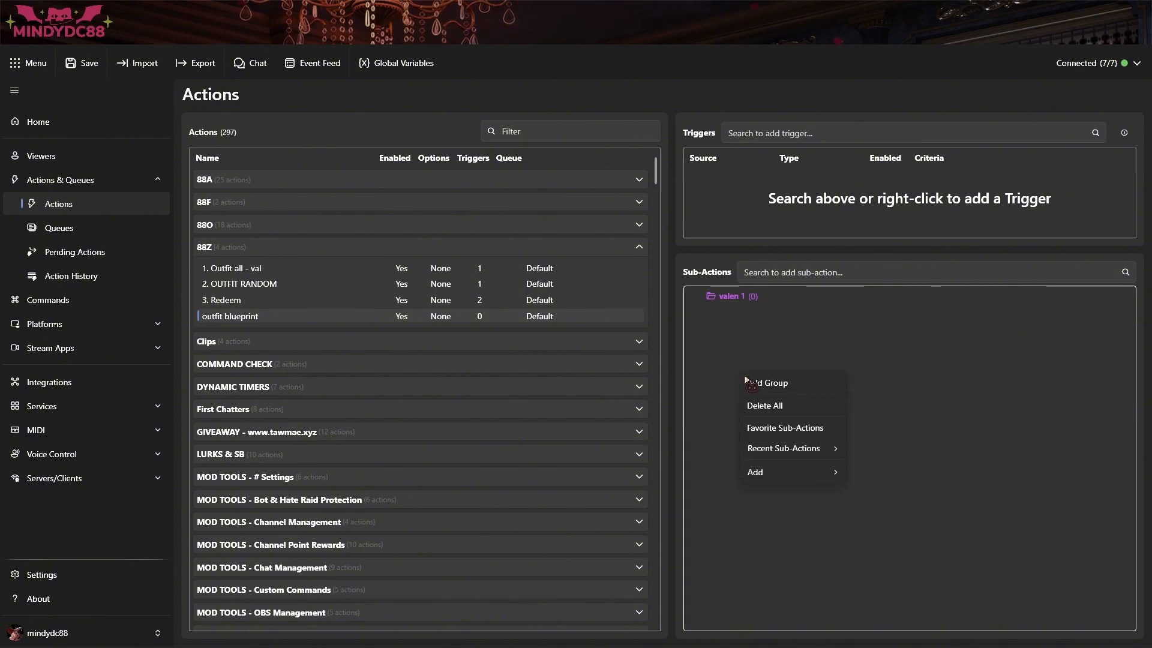
pyautogui.moveTo(798, 472)
pyautogui.moveTo(900, 229)
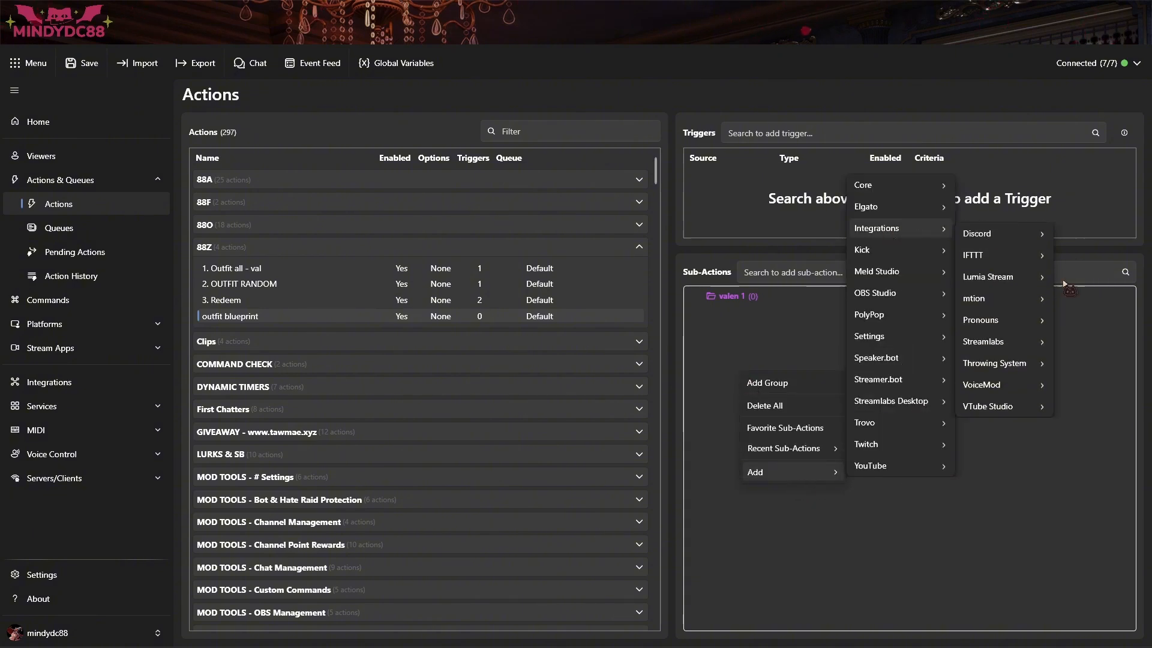
pyautogui.moveTo(1014, 414)
pyautogui.click(909, 576)
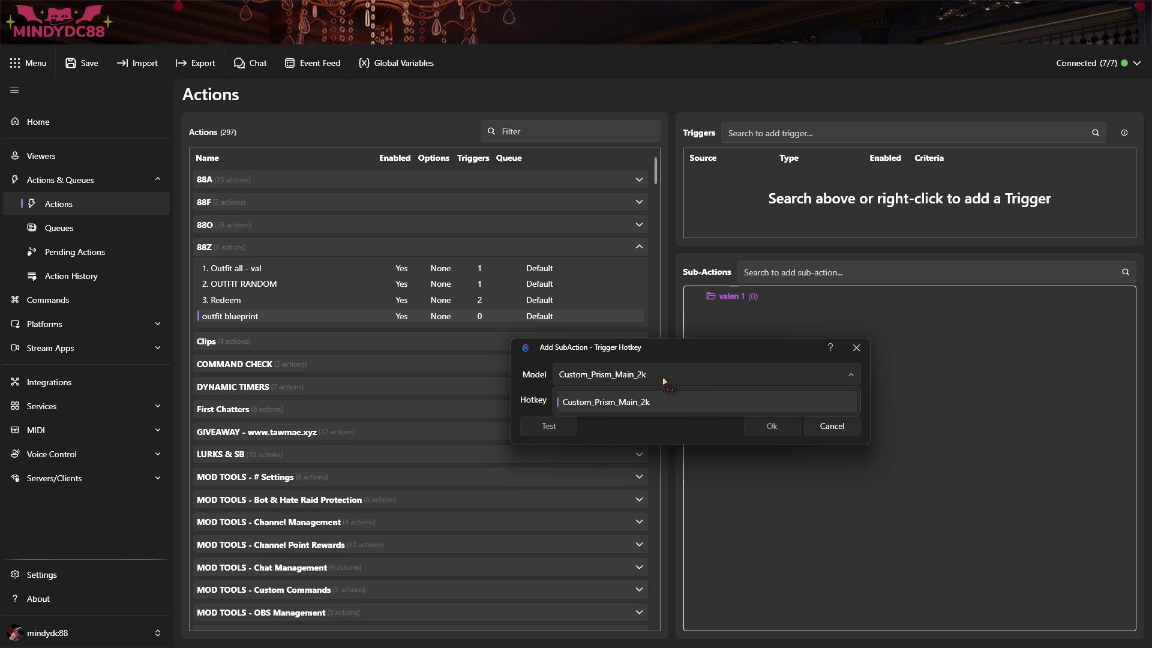
pyautogui.click(618, 410)
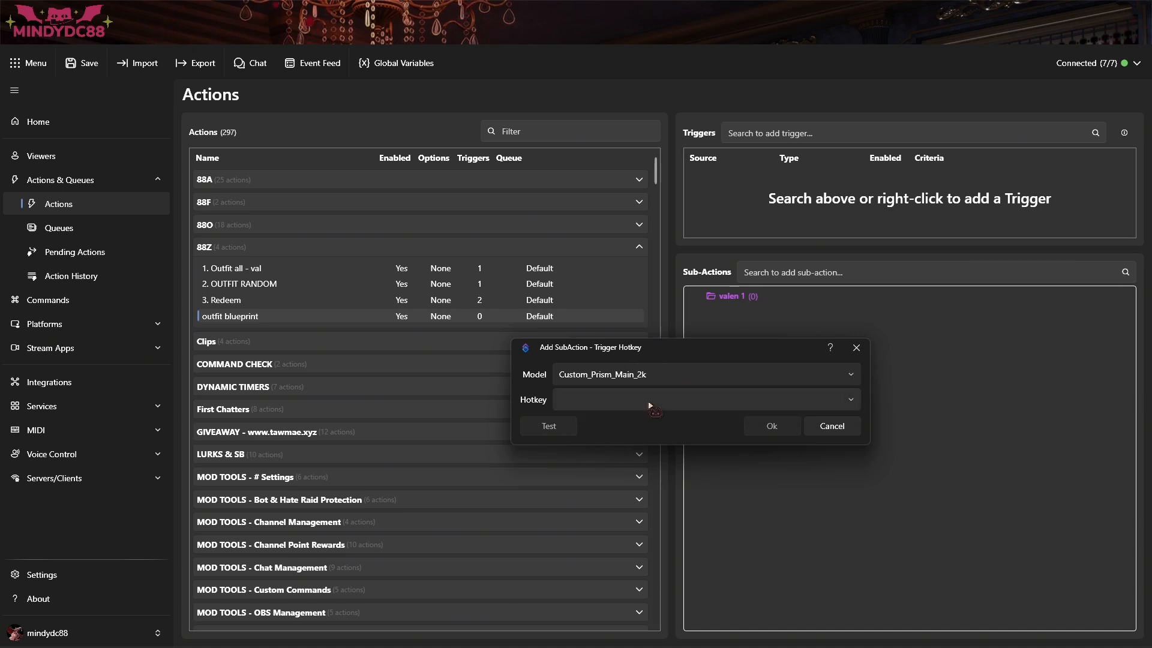
pyautogui.click(649, 405)
pyautogui.scroll(-10, 690, 480)
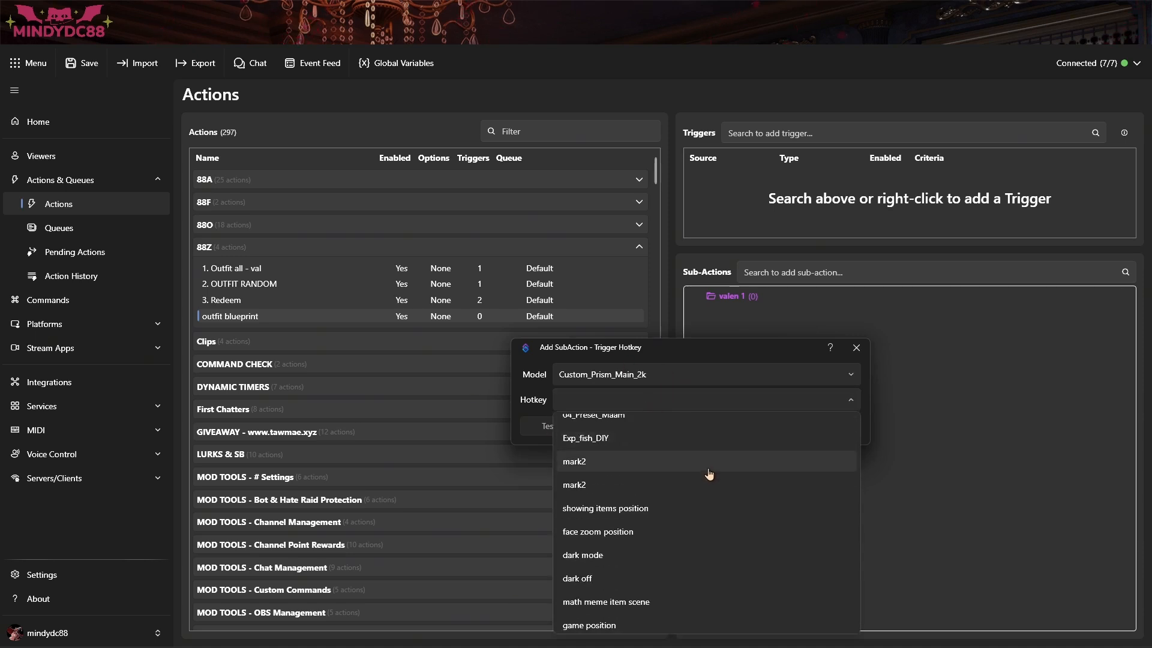
pyautogui.scroll(-8, 701, 507)
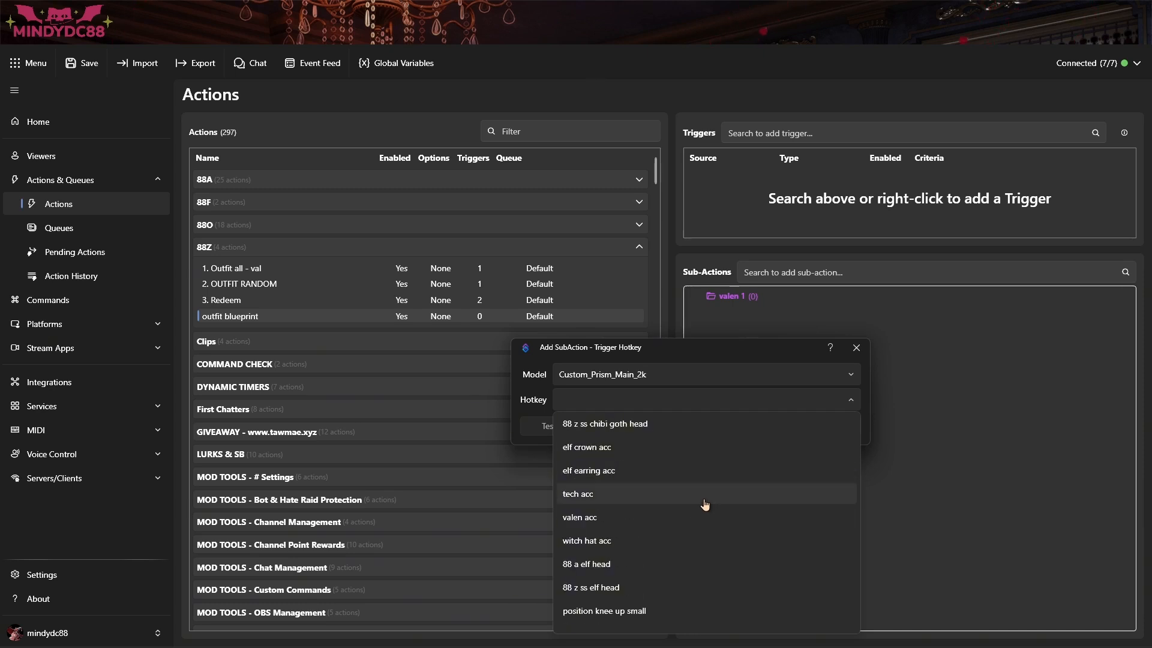
pyautogui.scroll(-6, 706, 506)
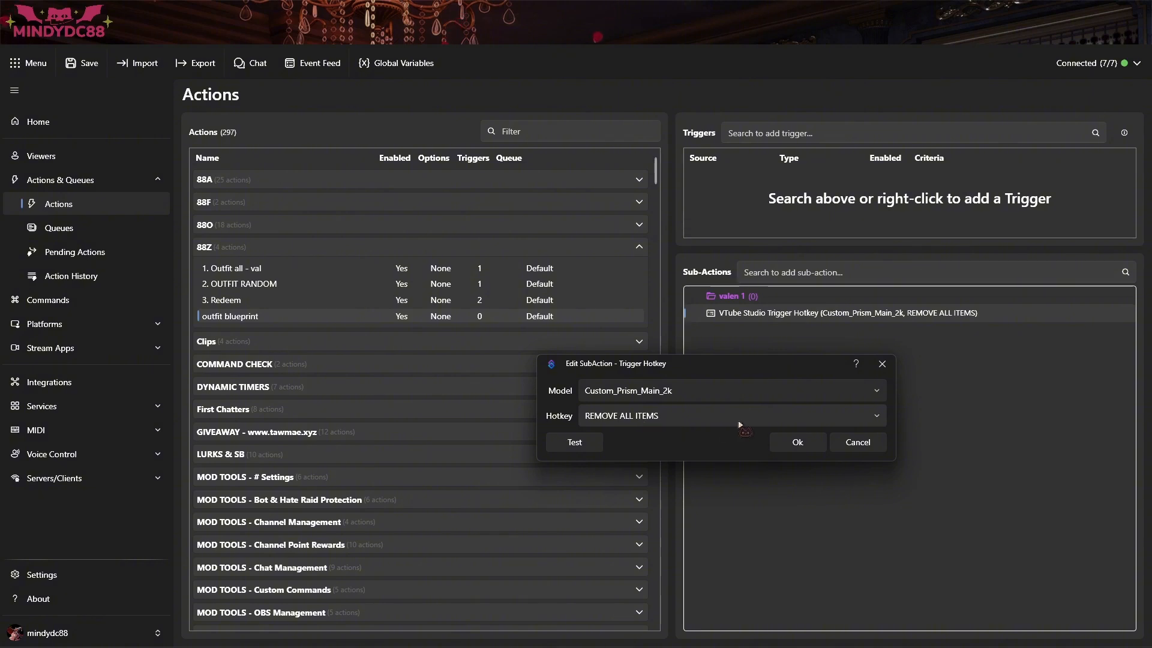
pyautogui.moveTo(733, 313); pyautogui.dragTo(730, 300)
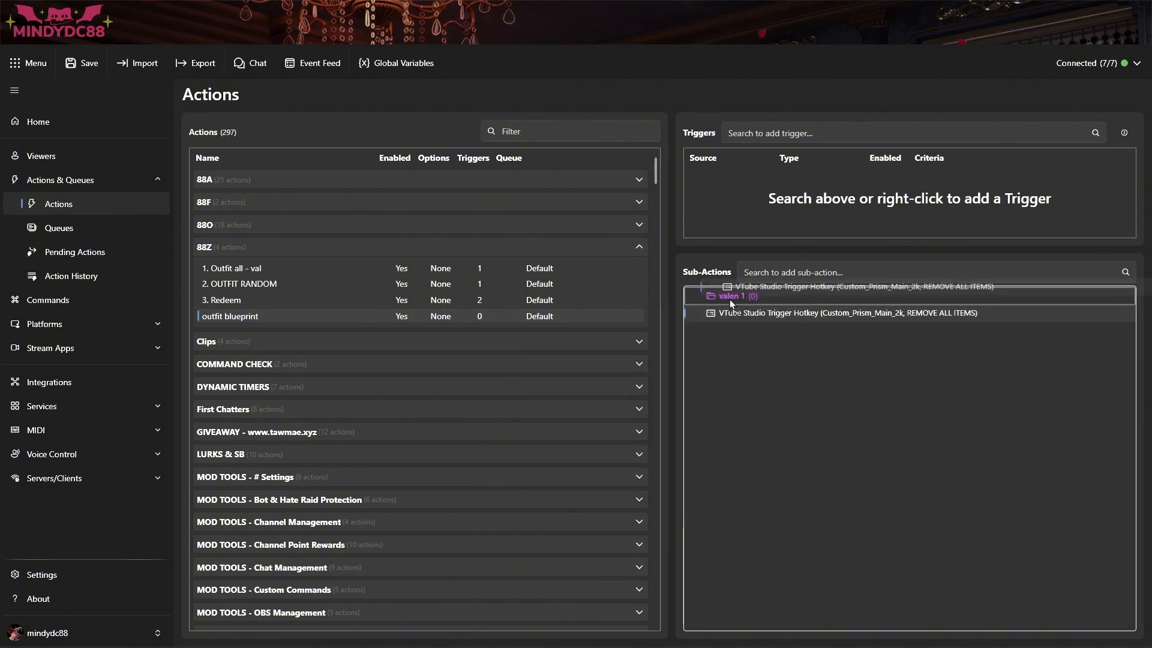
# Duplicate the REMOVE ALL ITEMS sub-action in the valen 1 group and set the copy's hotkey to "outfit valen"
pyautogui.rightClick(843, 317)
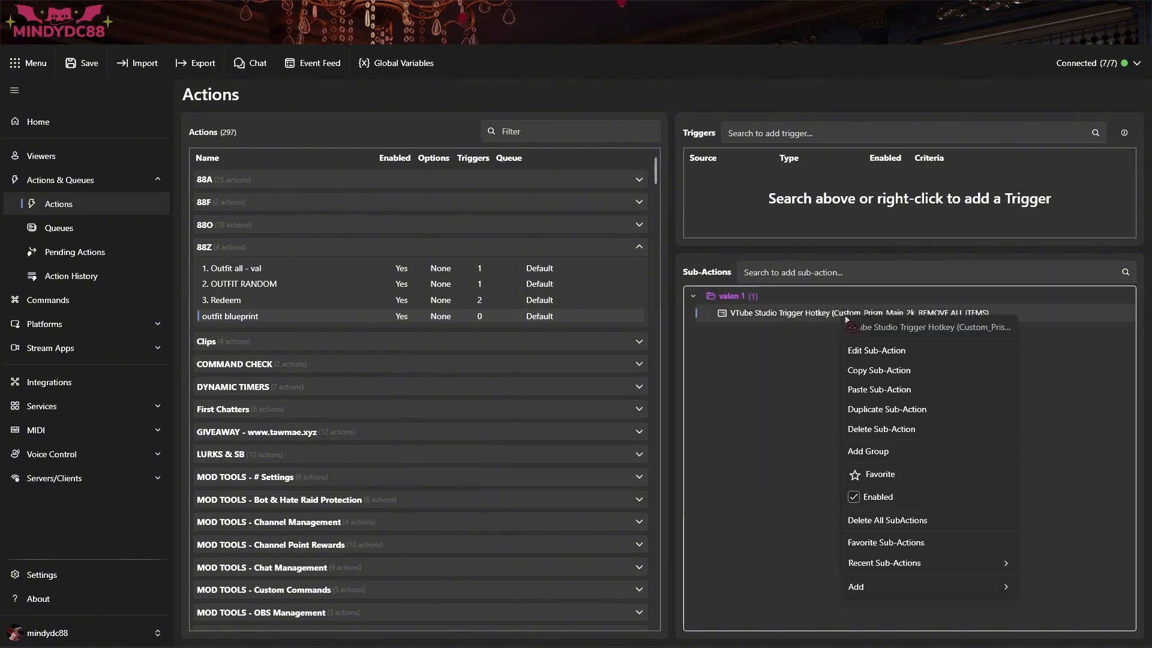
pyautogui.click(879, 411)
pyautogui.click(535, 336)
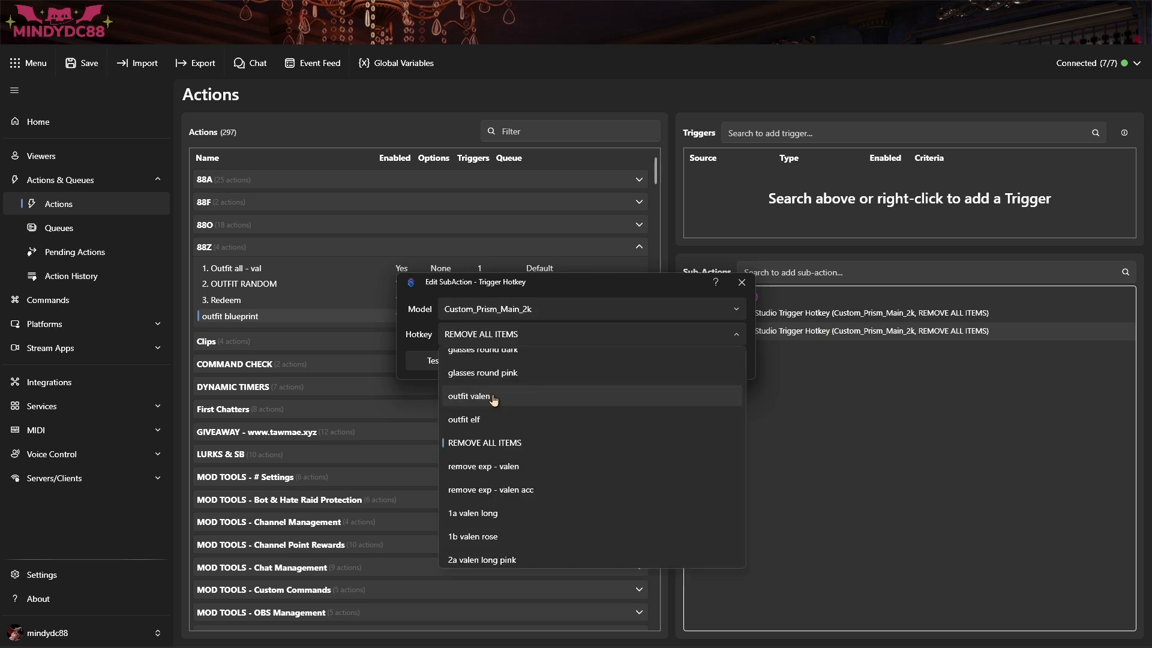
pyautogui.click(494, 401)
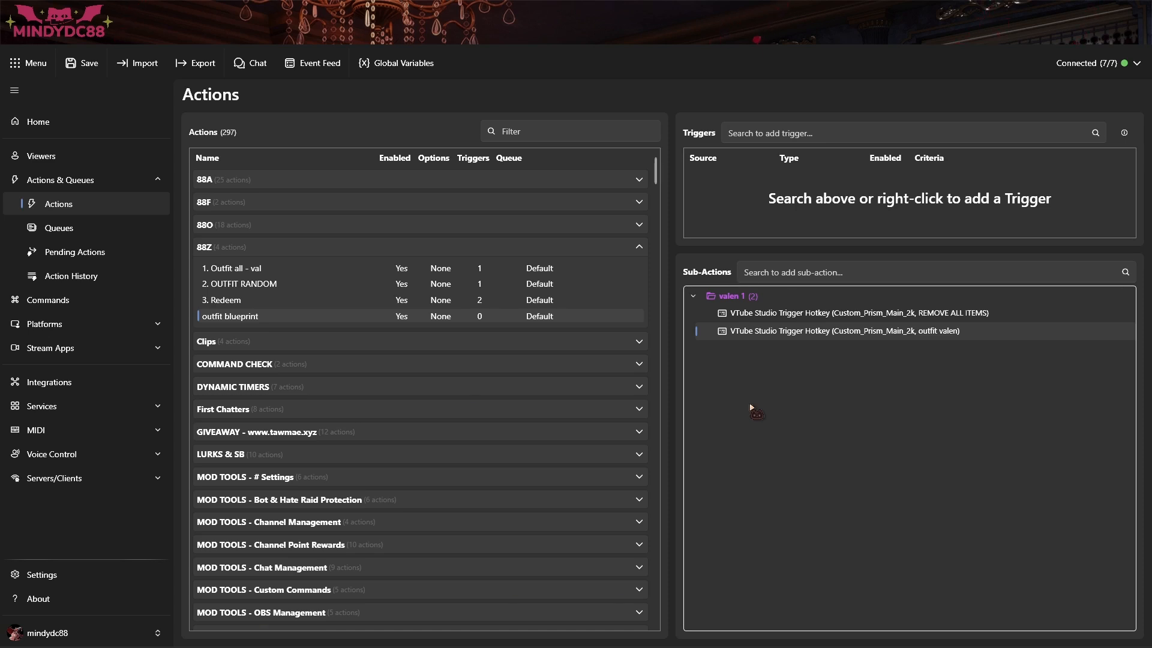
# Add a Delay sub-action of 1000 ms and move it into the valen 1 group
pyautogui.rightClick(753, 408)
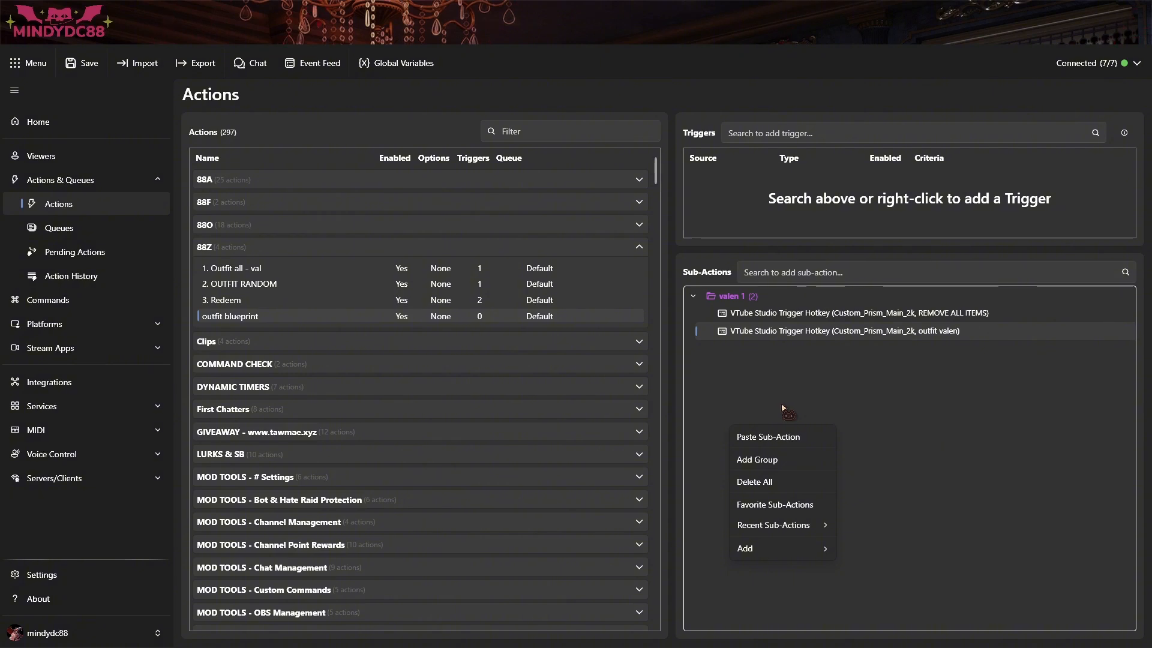
pyautogui.moveTo(744, 492)
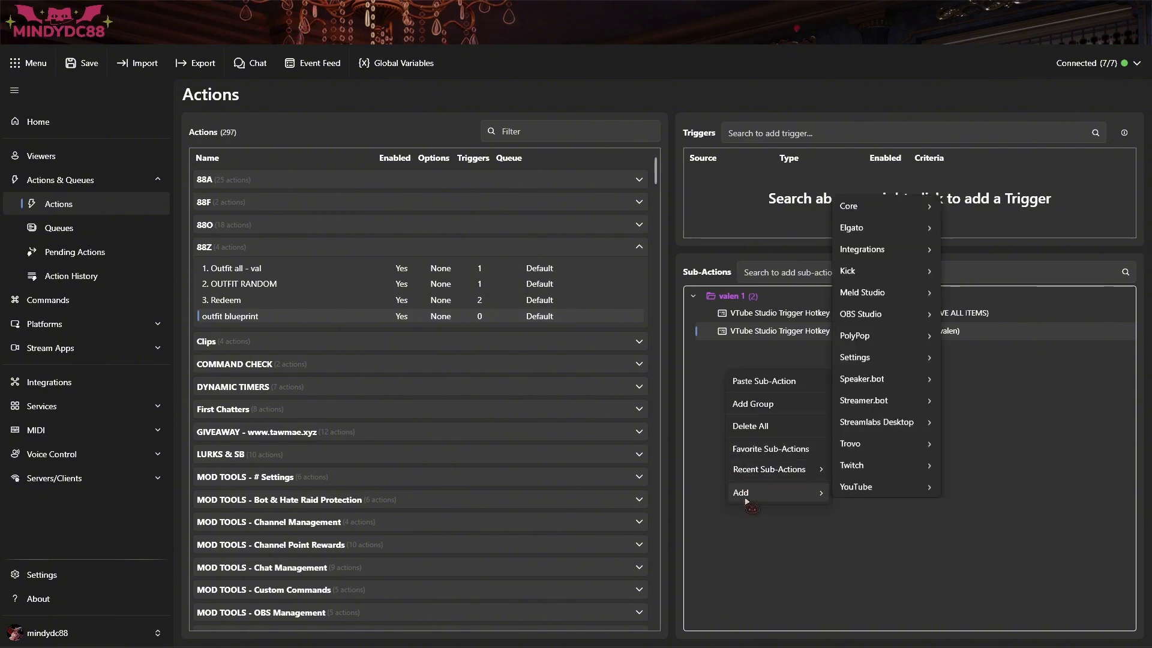
pyautogui.moveTo(852, 206)
pyautogui.click(993, 204)
pyautogui.write('1000')
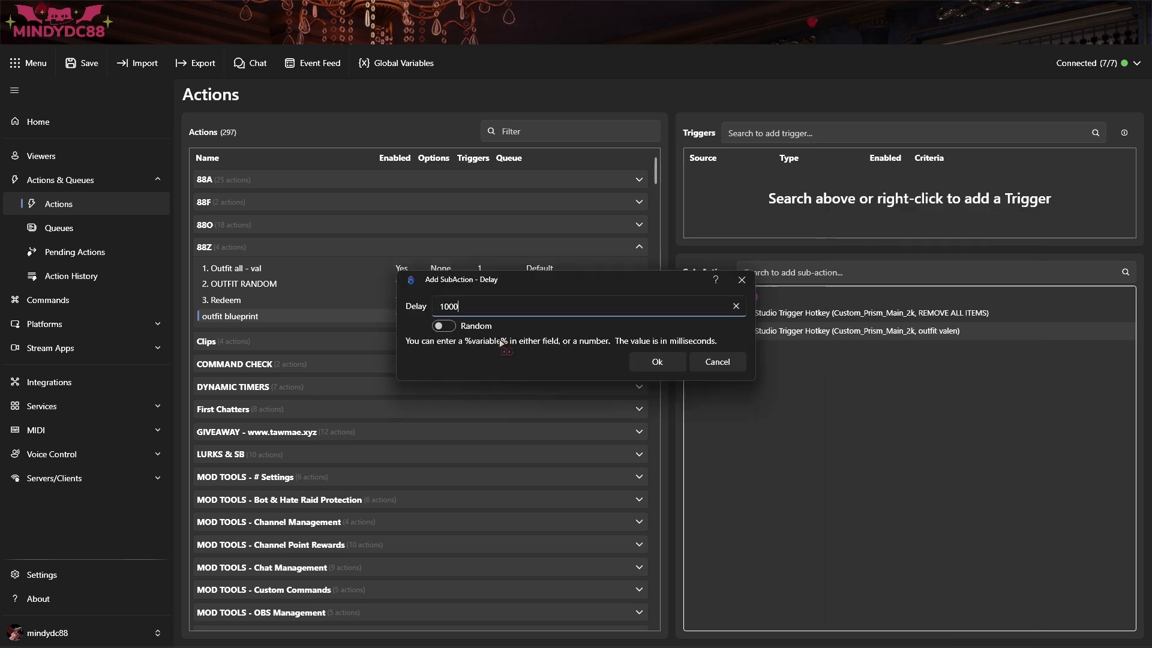
pyautogui.click(658, 362)
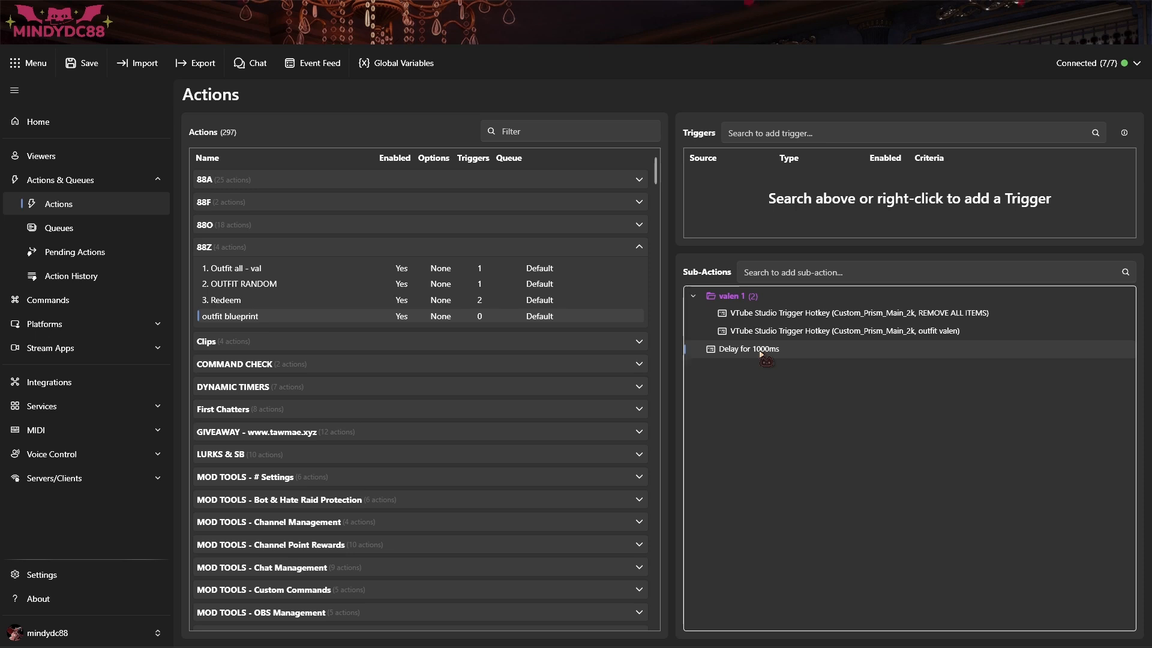
pyautogui.moveTo(761, 354); pyautogui.dragTo(758, 335)
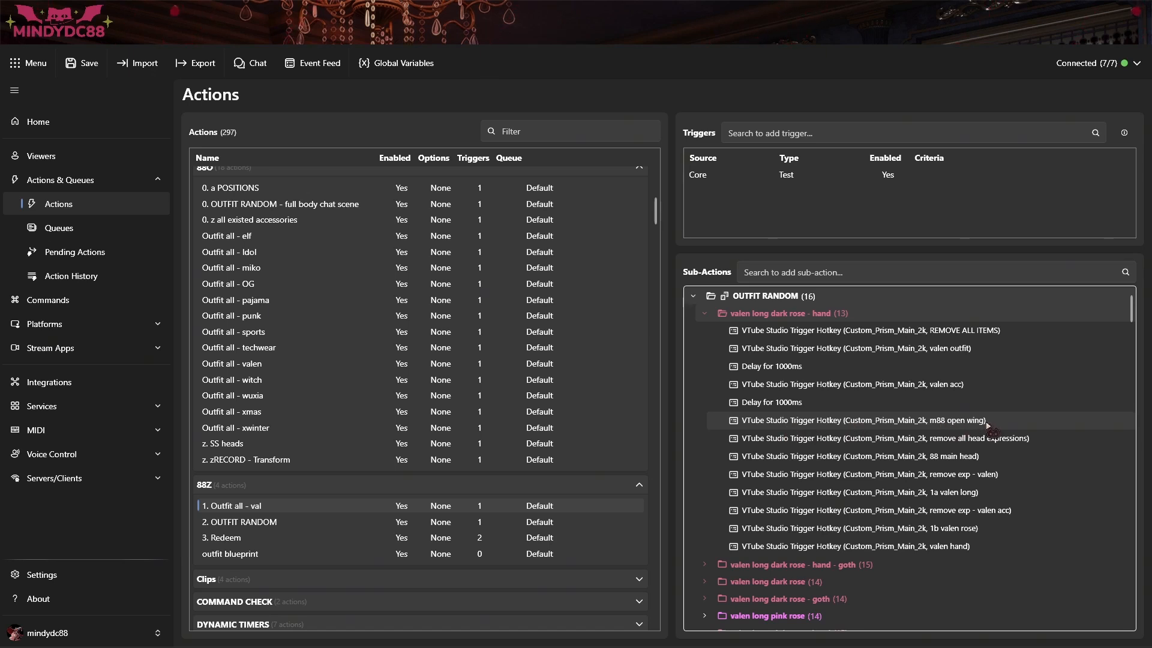
# Examine the head-expression hotkey options and the subsequent hair sub-actions in the "valen long dark rose - hand" group of Outfit all - val
pyautogui.click(775, 442)
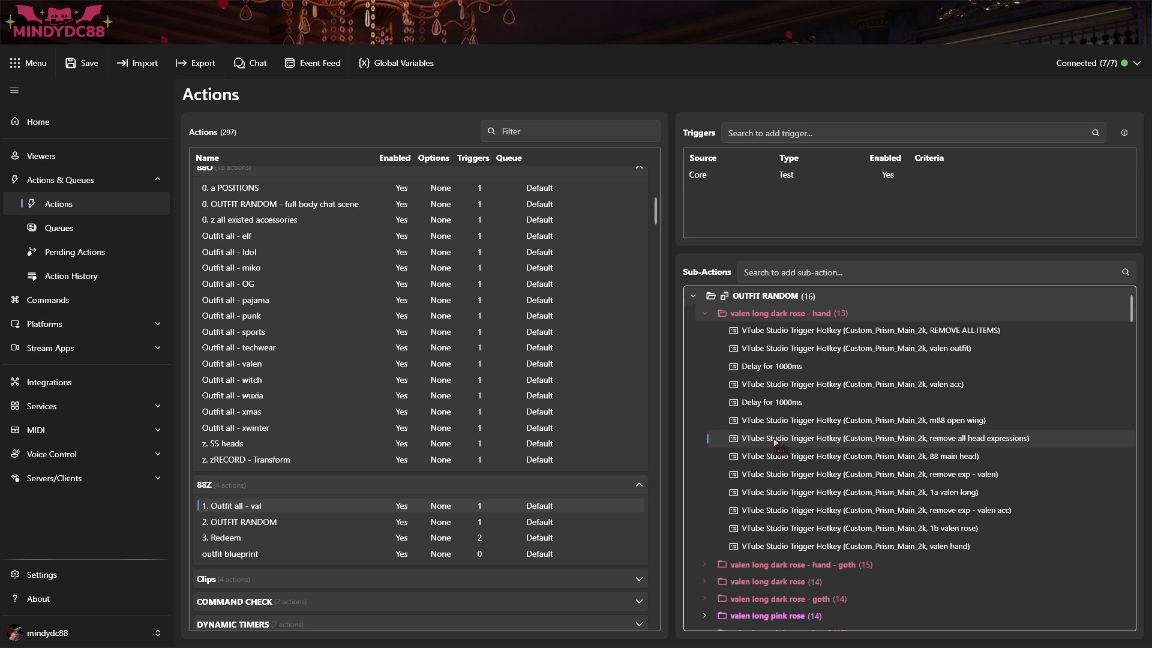
pyautogui.doubleClick(775, 442)
pyautogui.click(570, 335)
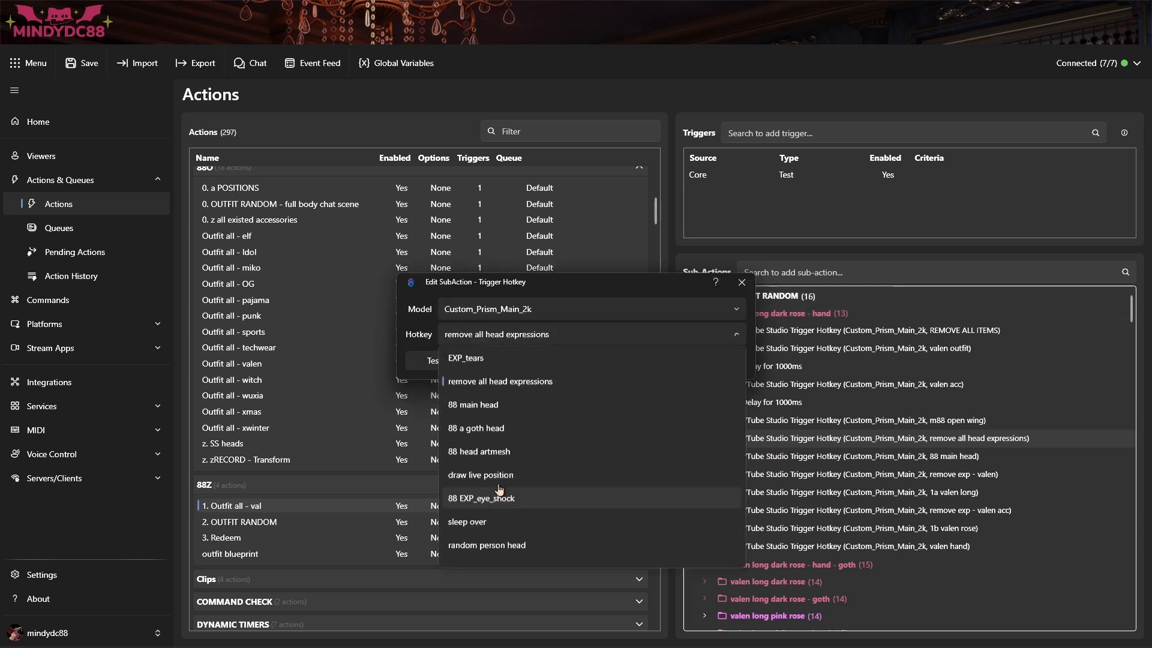
pyautogui.scroll(-1, 534, 492)
pyautogui.click(615, 291)
pyautogui.click(706, 361)
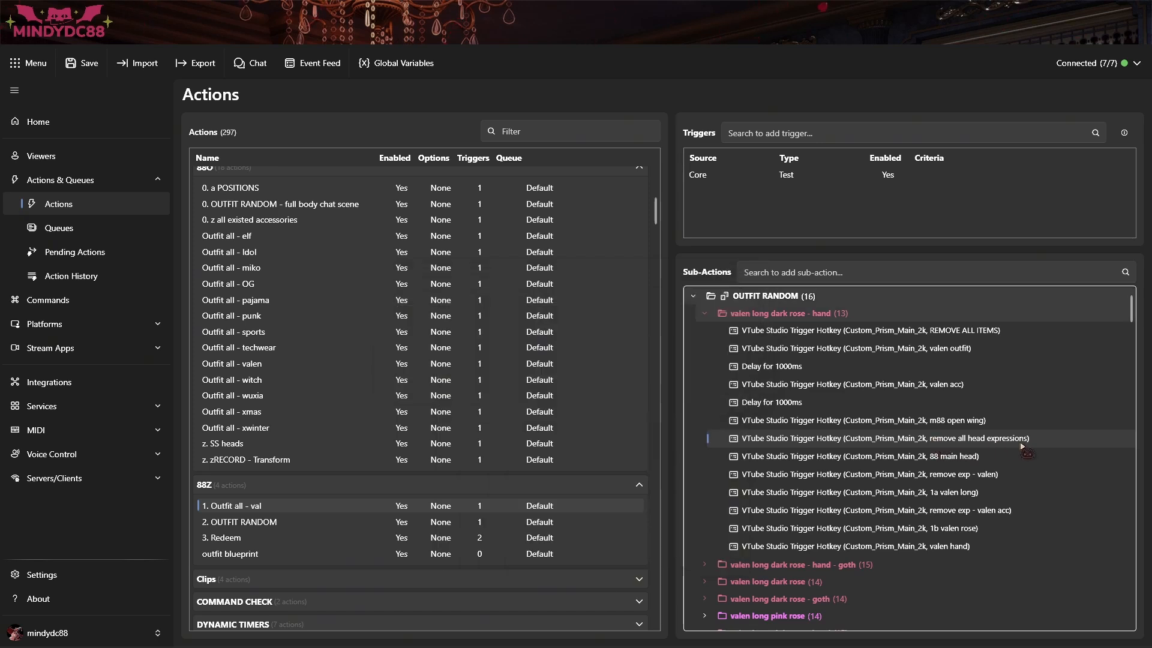
pyautogui.click(977, 461)
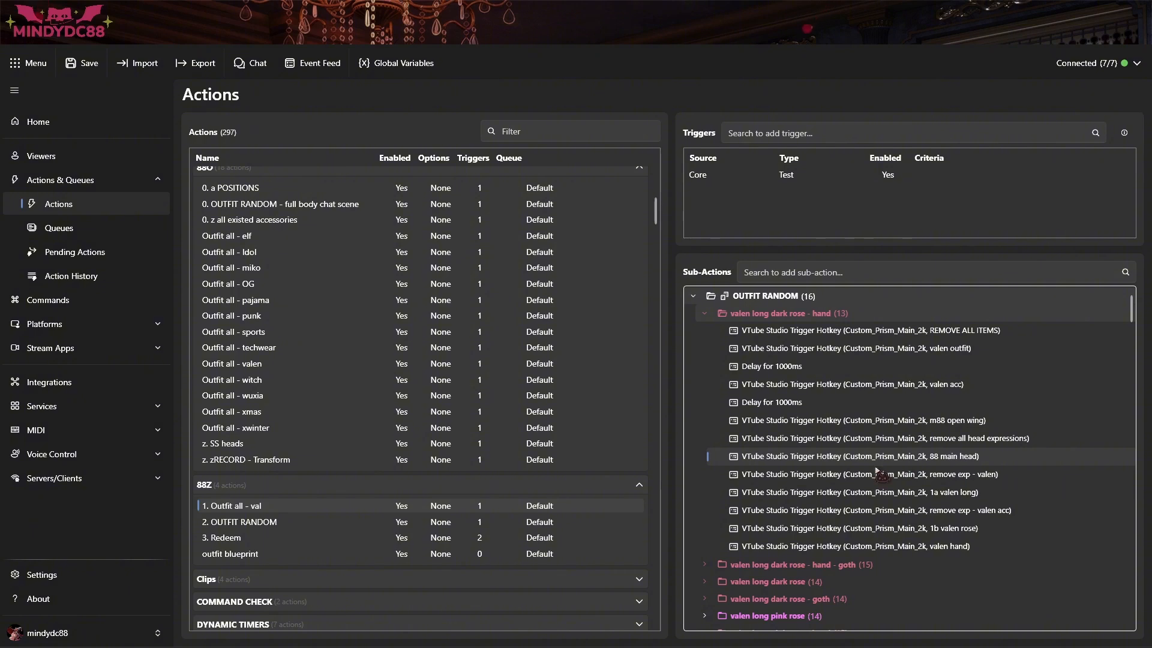
pyautogui.click(1047, 478)
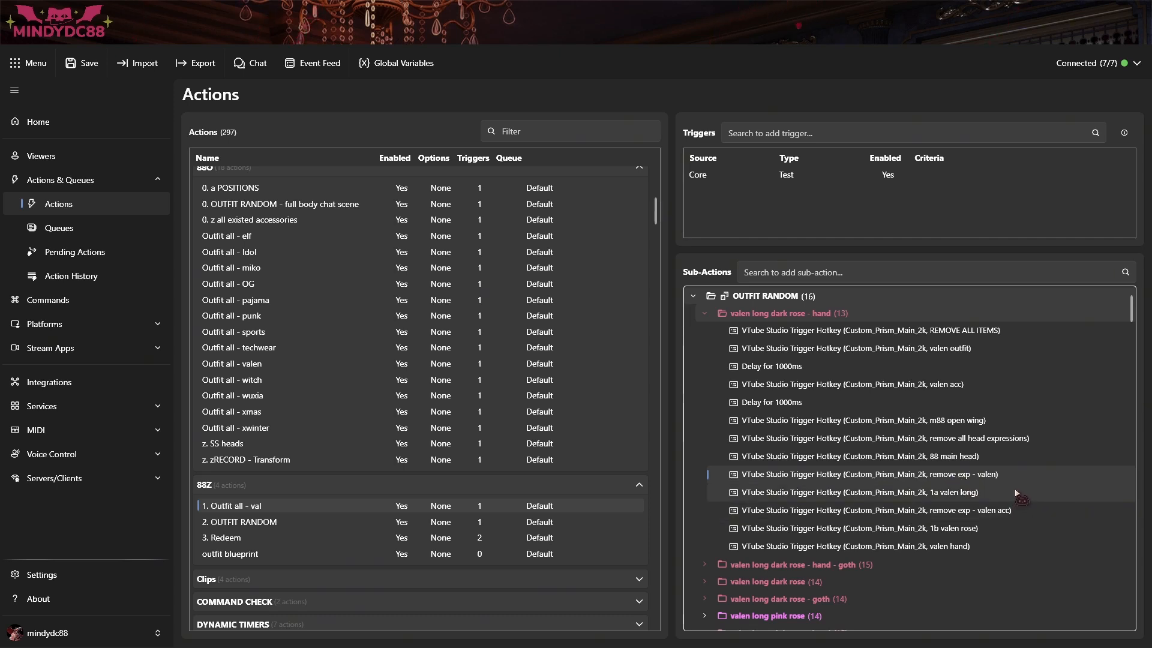
pyautogui.click(959, 495)
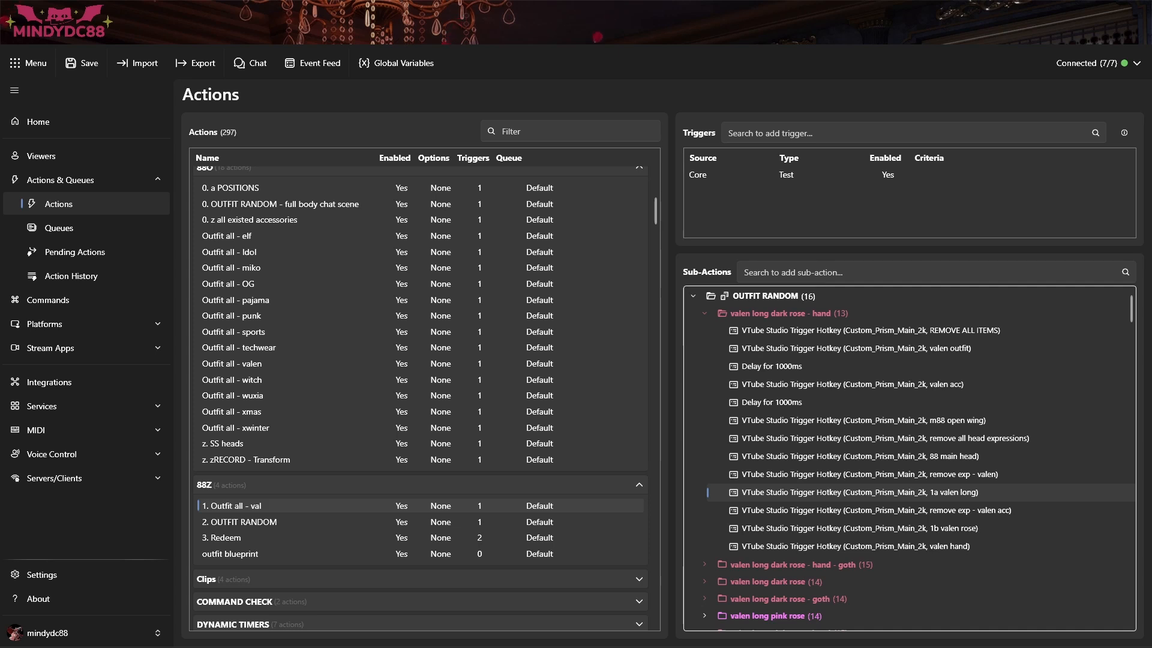
pyautogui.click(1028, 511)
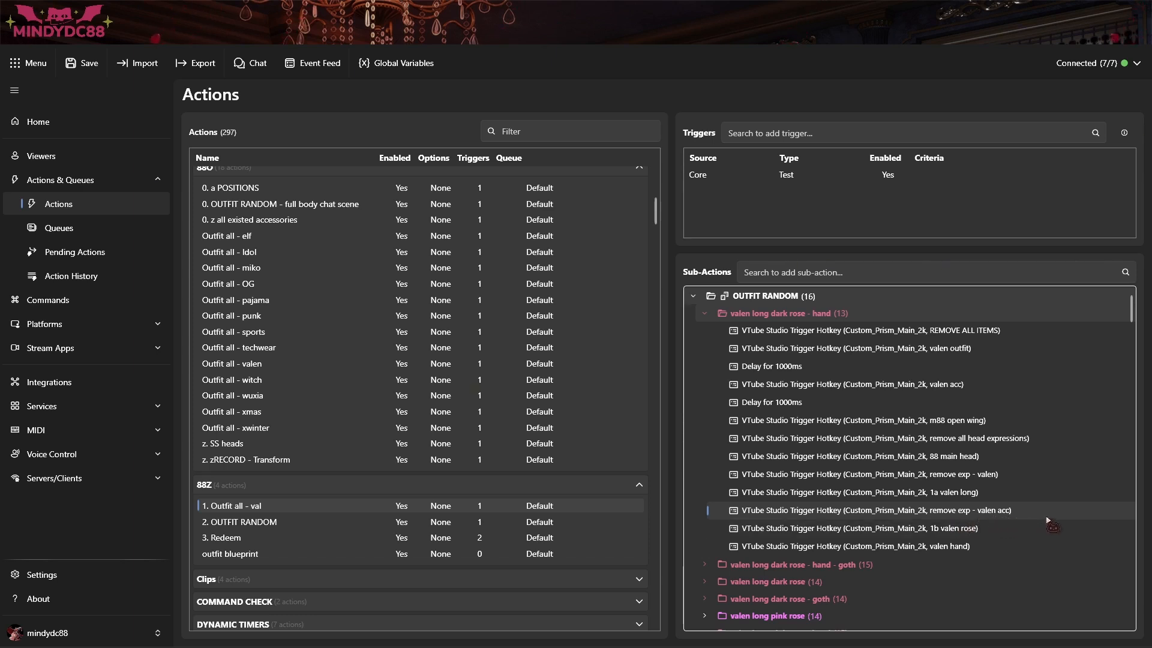
pyautogui.click(918, 531)
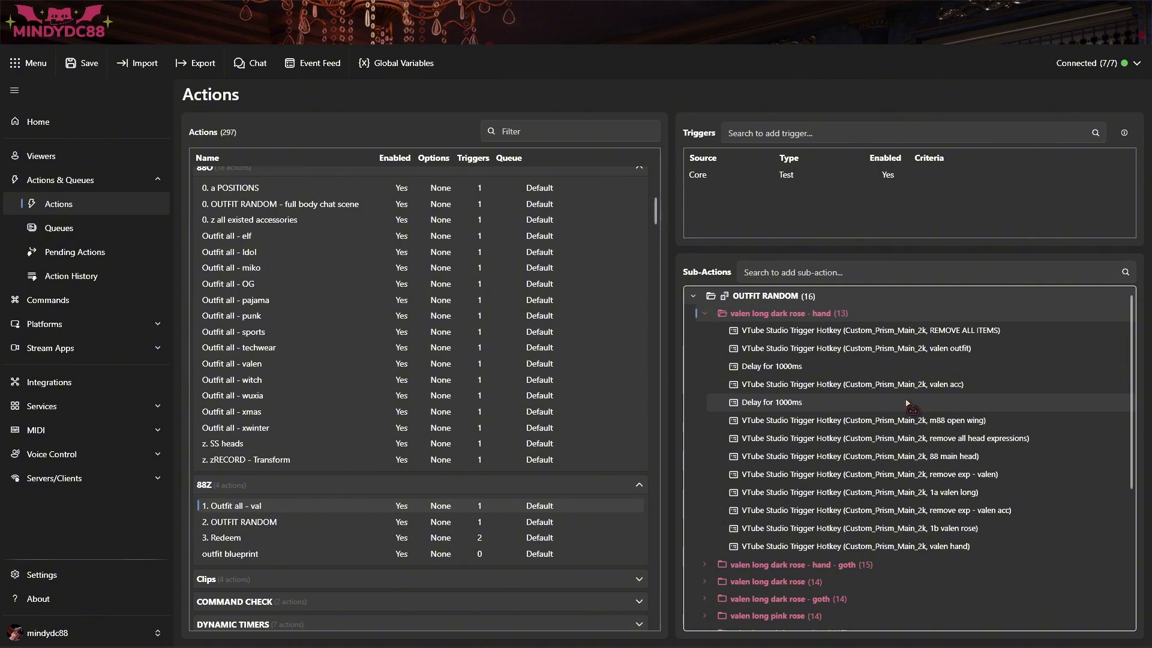
# Duplicate the "valen long dark rose - hand" group within OUTFIT RANDOM and collapse the copy
pyautogui.rightClick(762, 313)
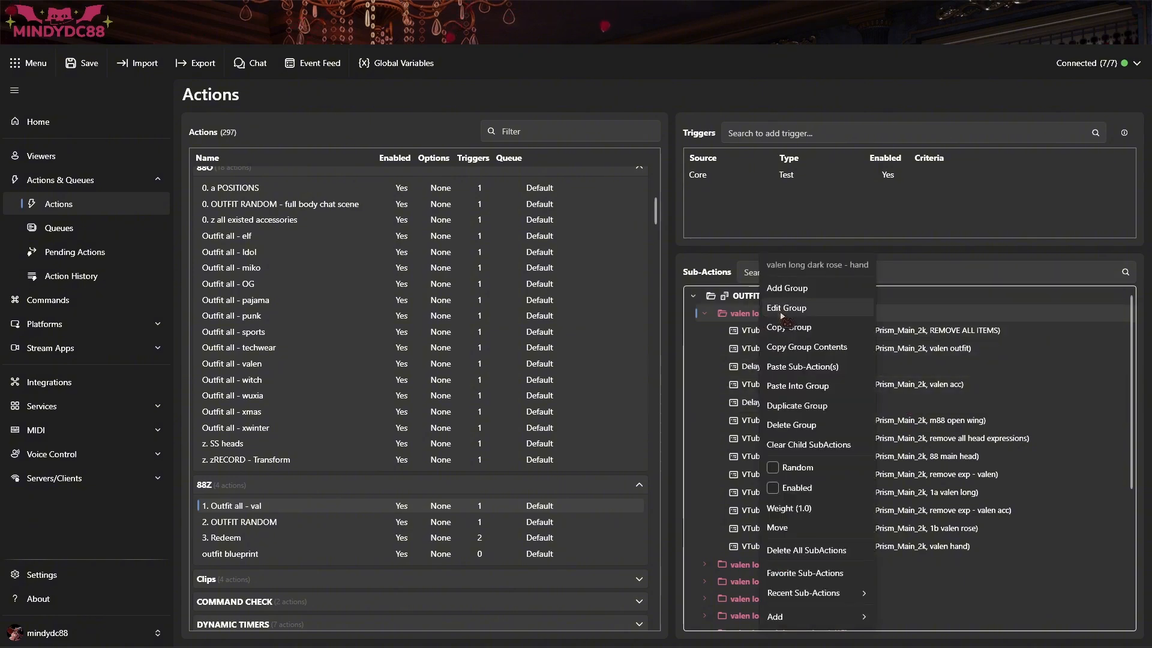
pyautogui.click(819, 406)
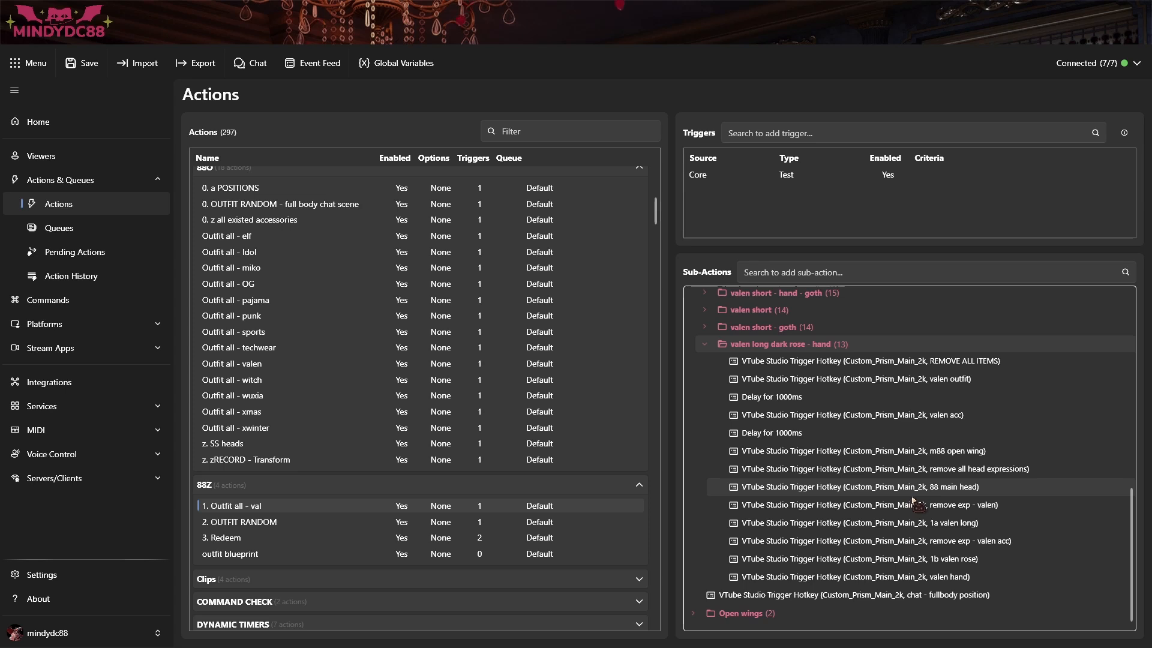
pyautogui.doubleClick(777, 344)
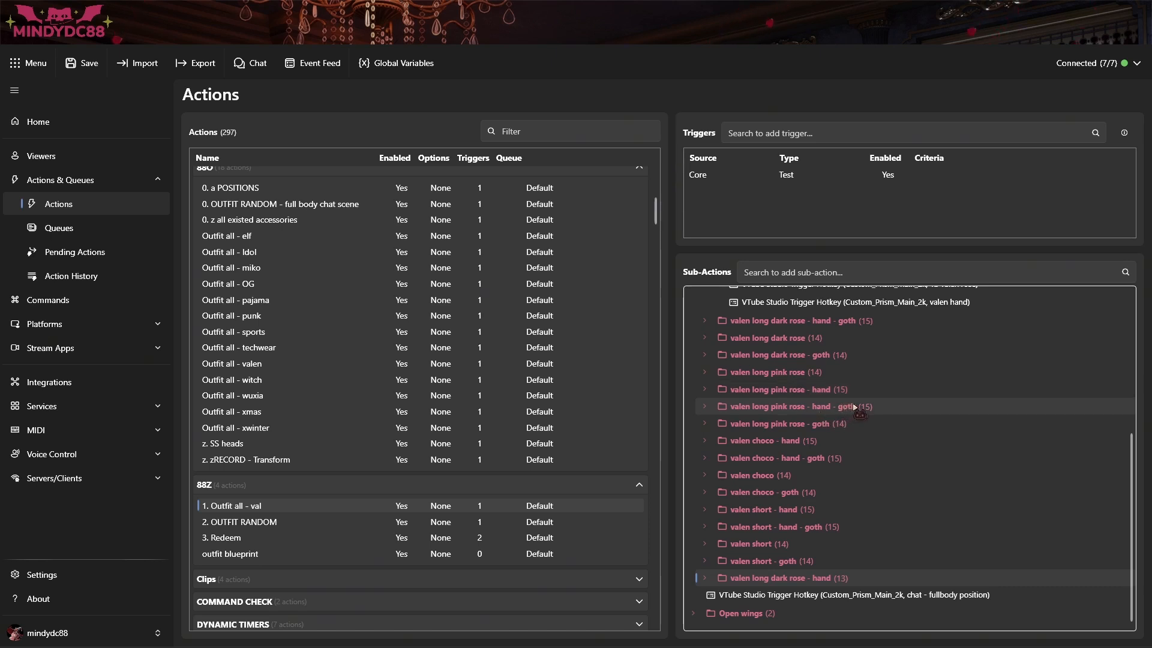
# Examine the outfit groups of Outfit all - pajama, Outfit all - miko and the RANDOM ALL group of OUTFIT RANDOM - full body chat scene
pyautogui.click(273, 300)
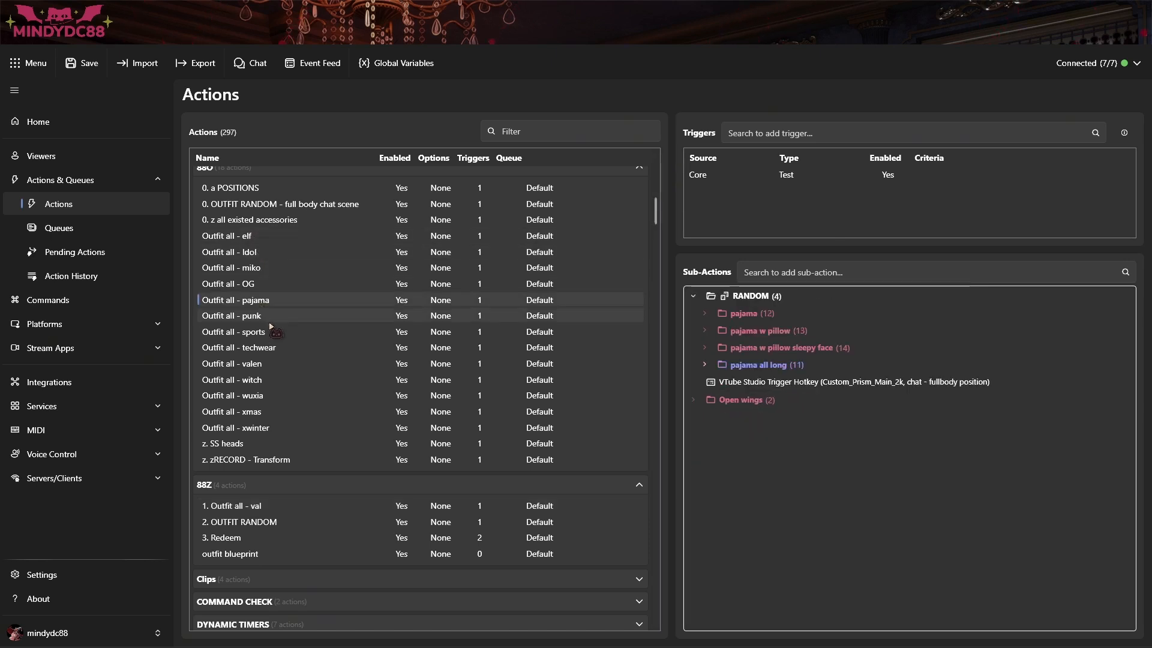
pyautogui.click(284, 270)
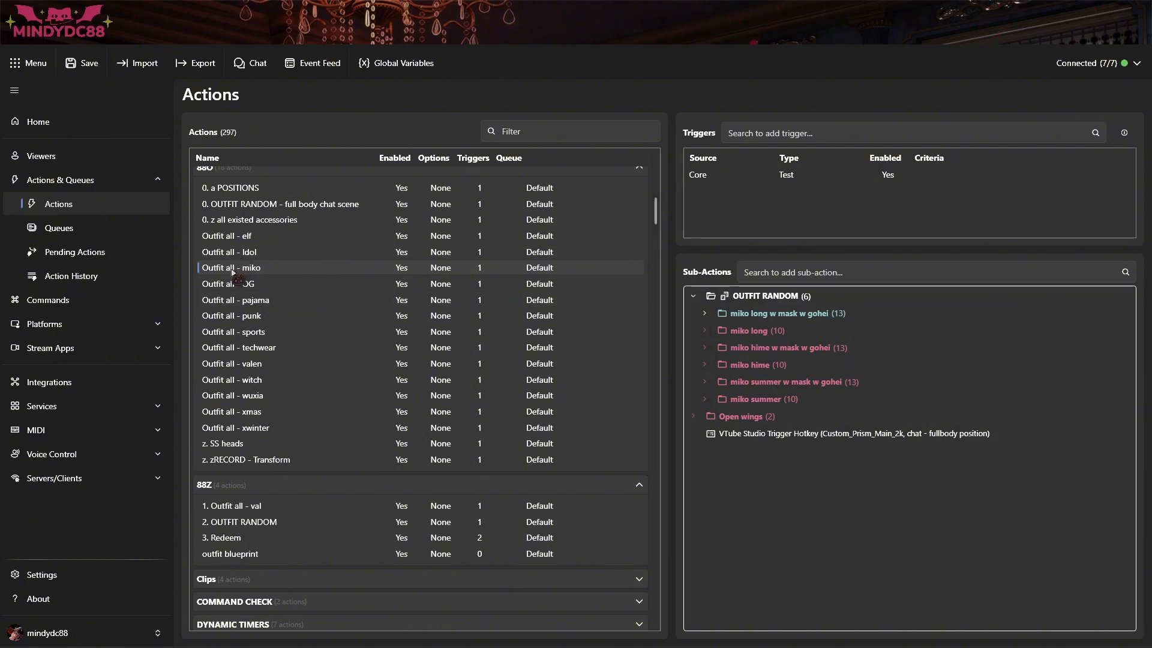
pyautogui.click(806, 317)
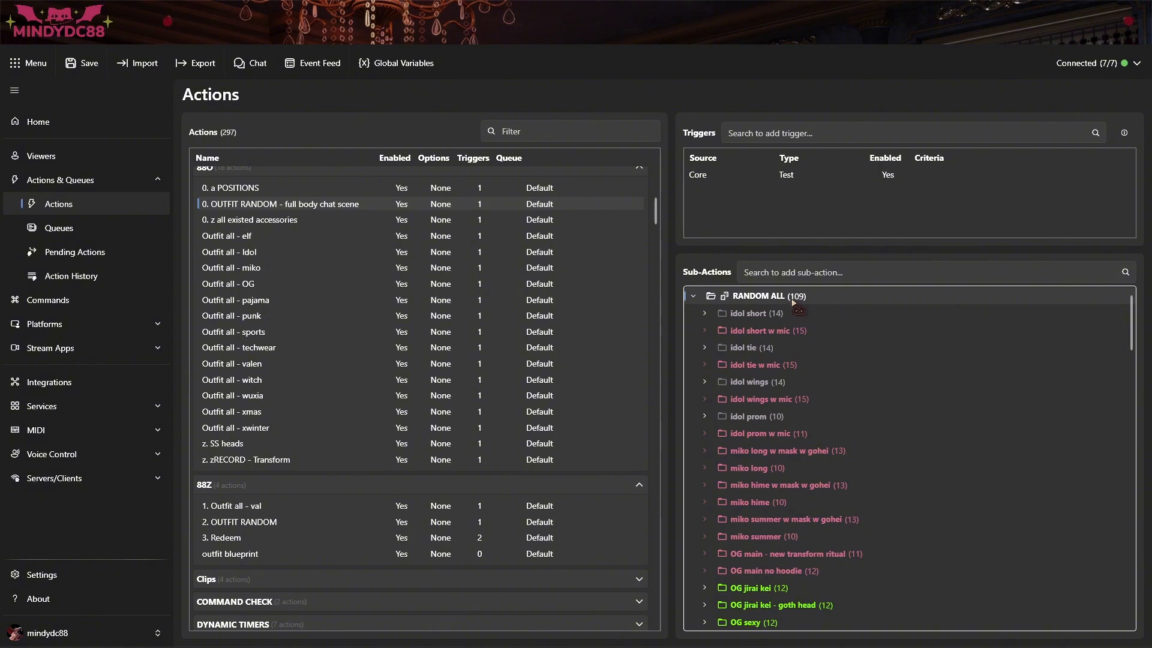
pyautogui.click(831, 300)
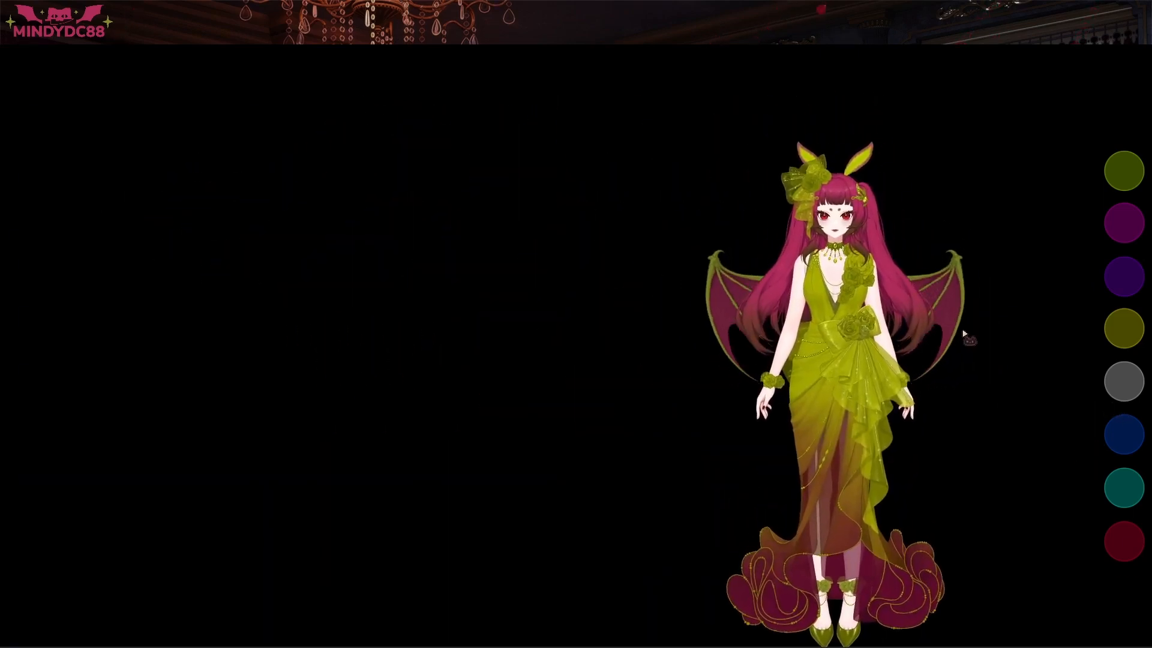
# Switch to VTube Studio and review the hotkeys matching "remove" down to the end of the list
pyautogui.doubleClick(130, 348)
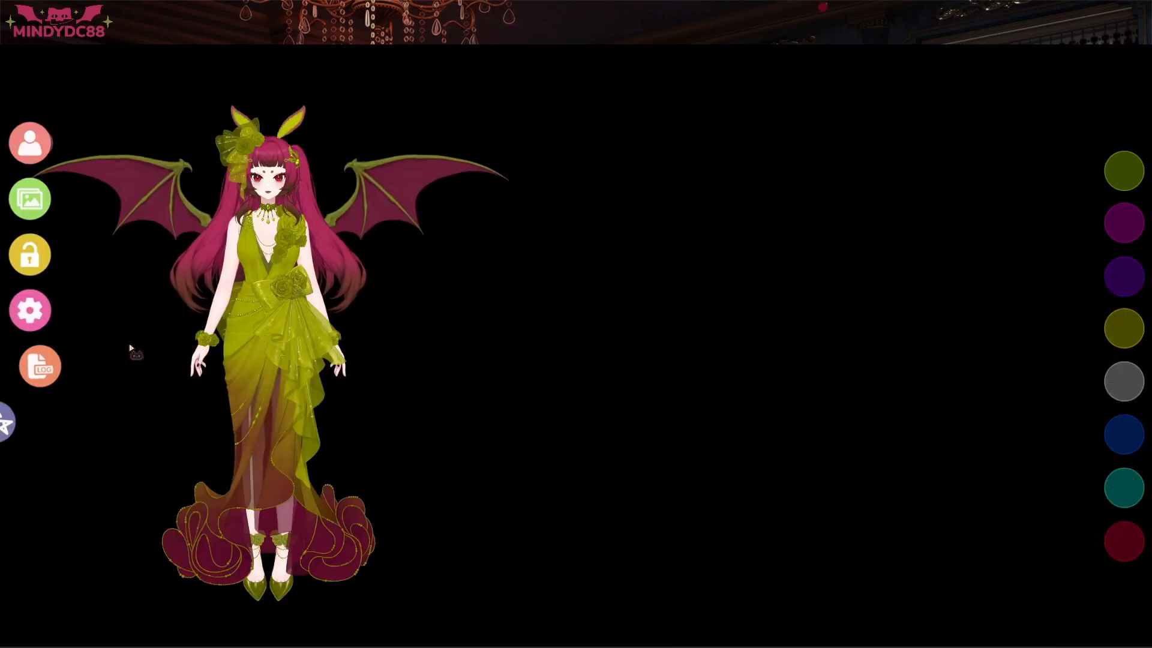
pyautogui.click(36, 311)
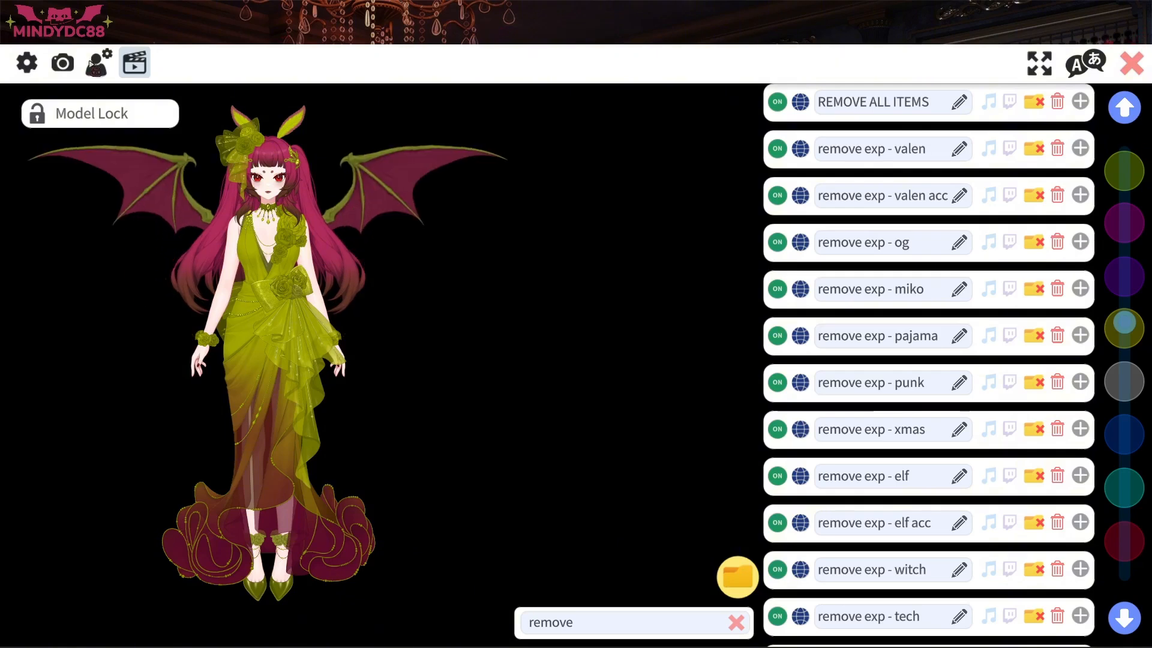
pyautogui.moveTo(1124, 324); pyautogui.dragTo(1134, 574)
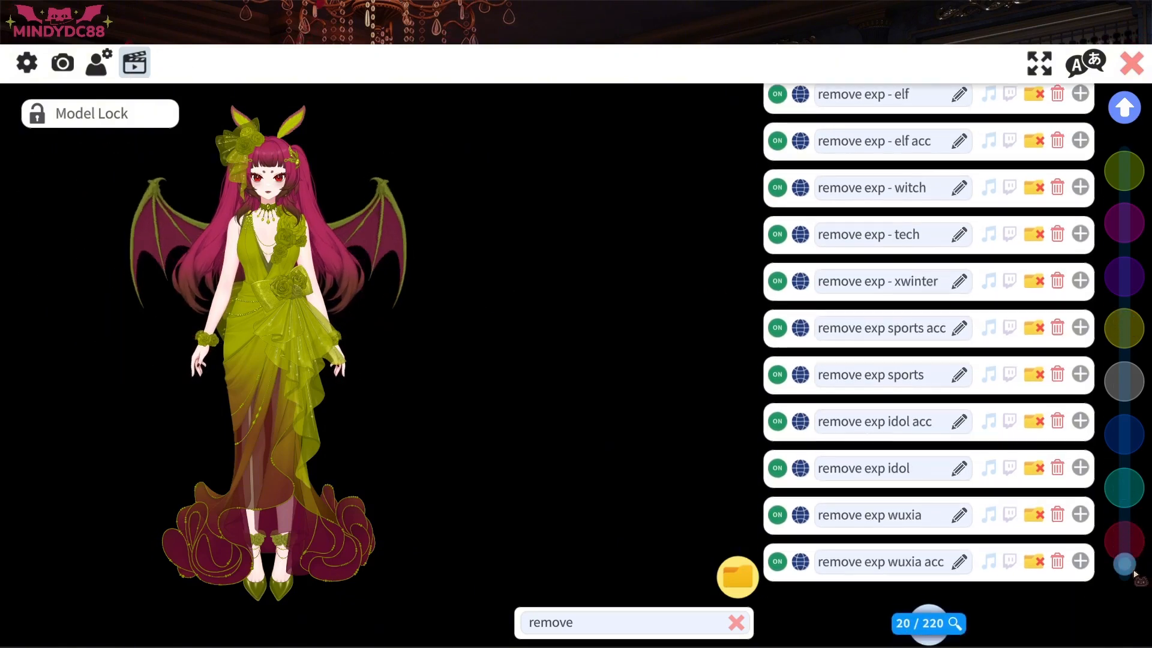
# Clear the hotkey filter and give a new, unnamed hotkey the Move Model action, recording the model's position
pyautogui.click(736, 622)
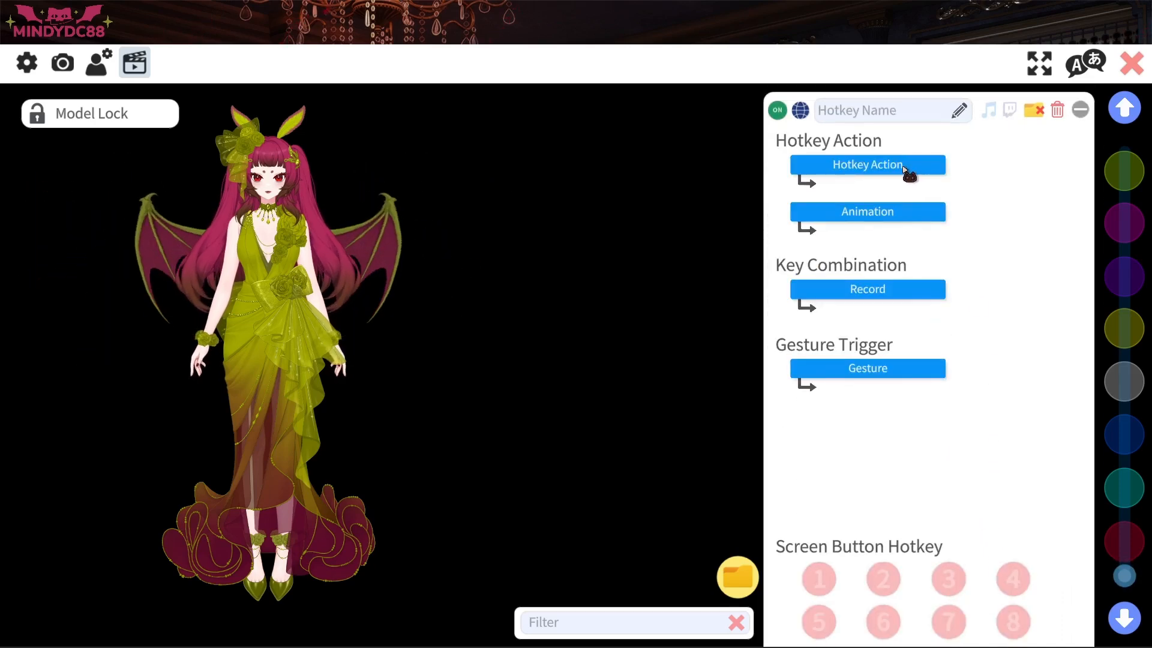
pyautogui.click(903, 166)
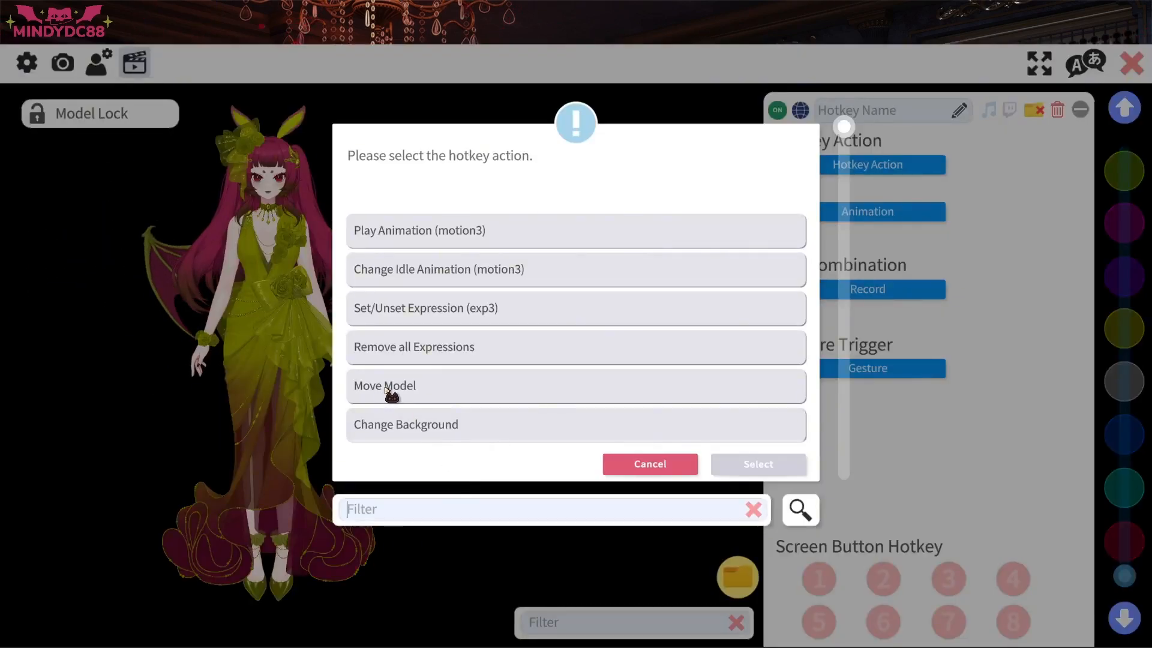
pyautogui.doubleClick(412, 399)
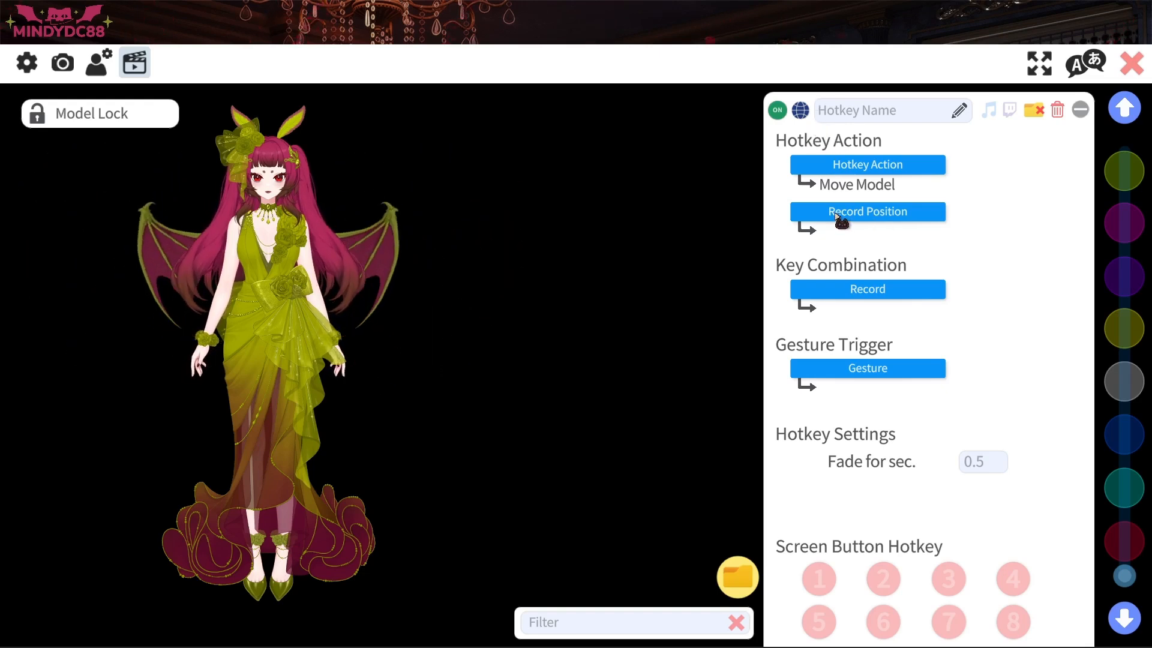
pyautogui.click(917, 219)
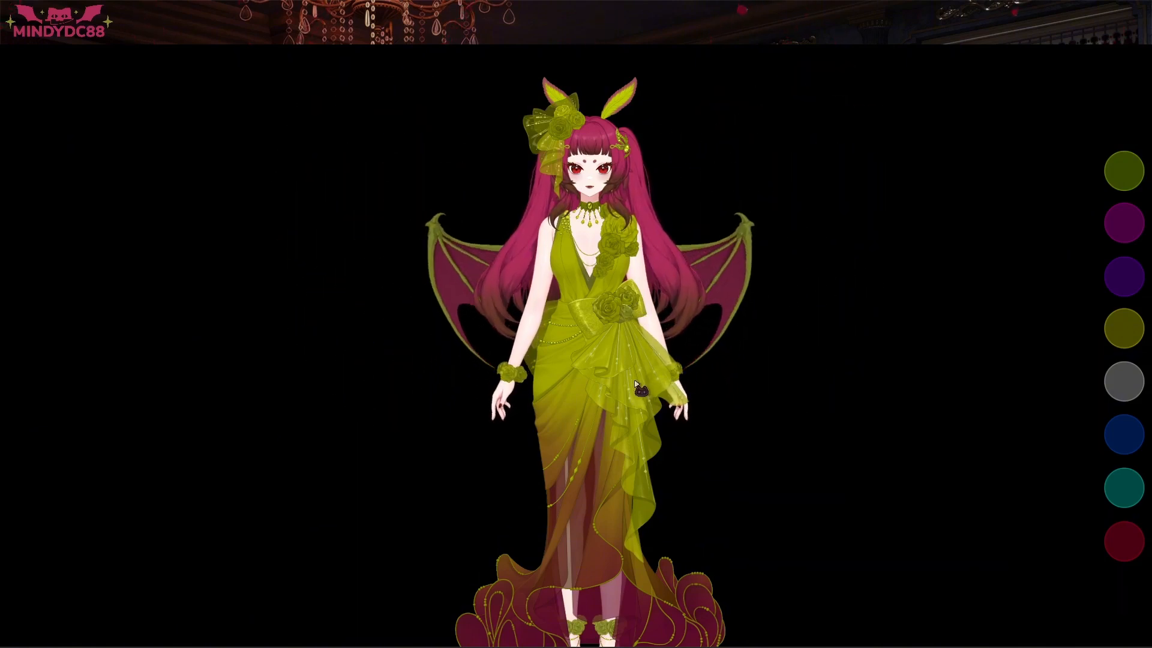
# Enlarge the Live2D model and shift it slightly lower in the scene
pyautogui.scroll(3, 635, 381)
pyautogui.moveTo(626, 363); pyautogui.dragTo(616, 409)
pyautogui.scroll(4, 892, 414)
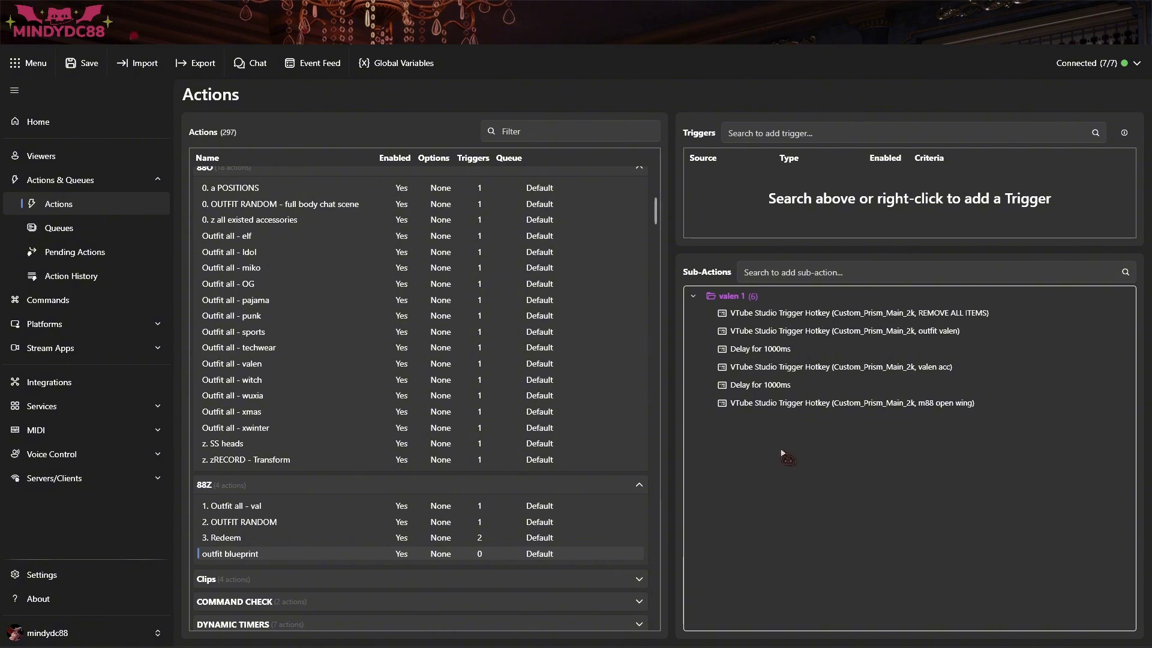
# In Streamer.bot, add a sub-action group named RANDOM to outfit blueprint and move the valen 1 group into it
pyautogui.rightClick(757, 462)
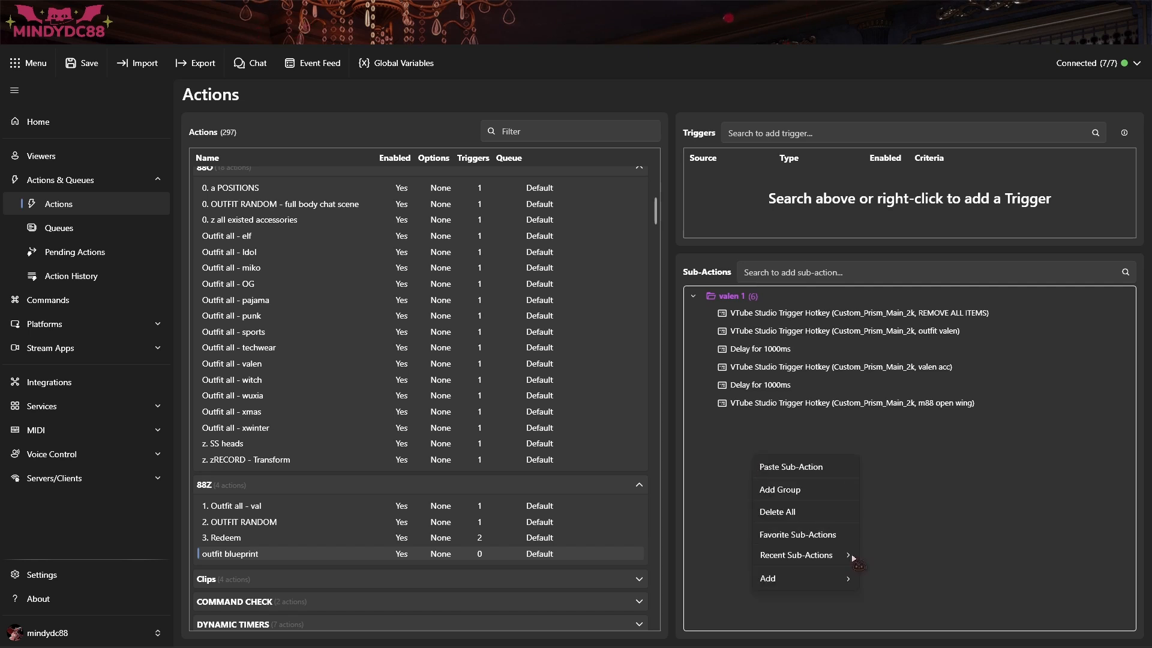
pyautogui.click(780, 494)
pyautogui.write('RANDOM')
pyautogui.press('Return')
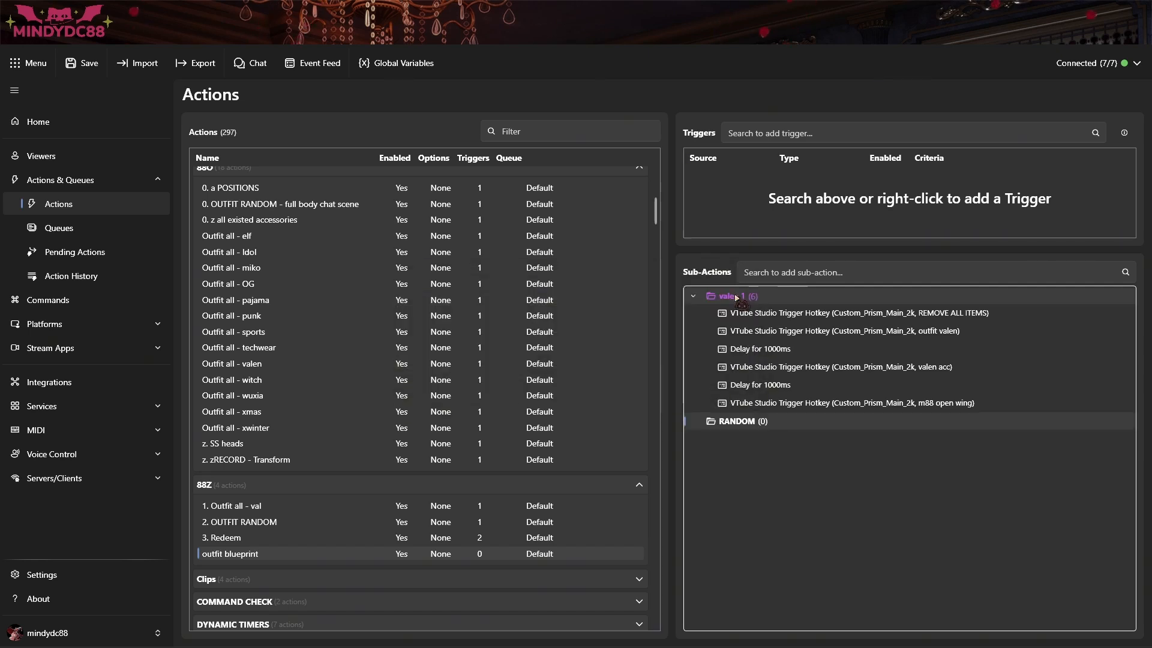
pyautogui.moveTo(803, 339); pyautogui.dragTo(727, 422)
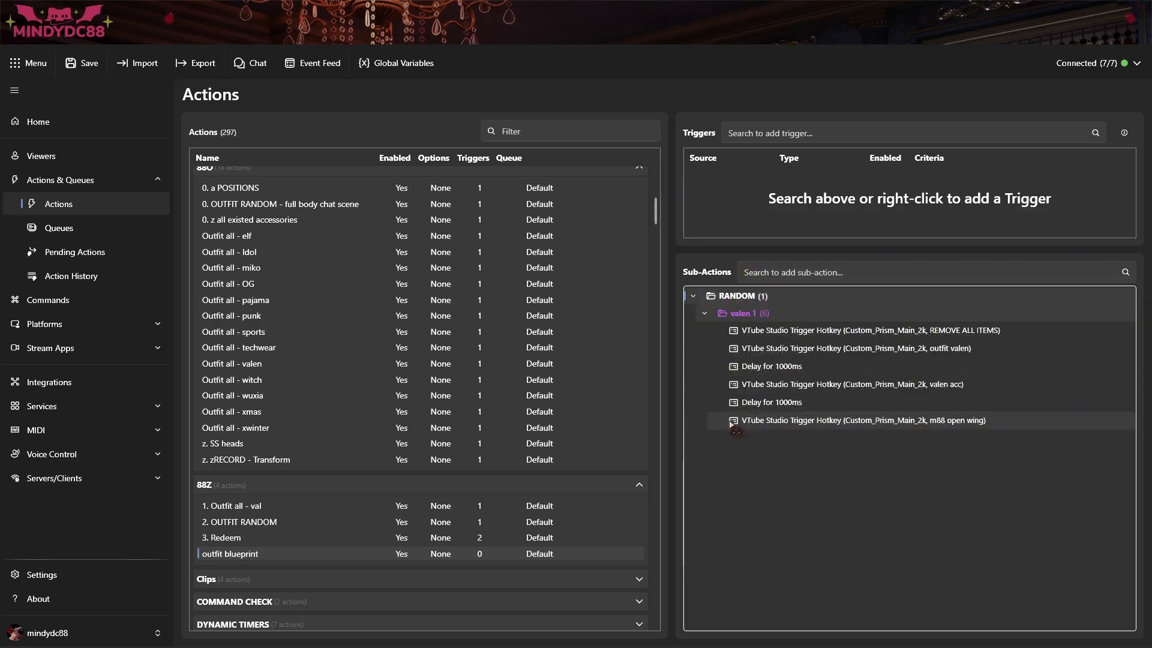
# Enable Random on the RANDOM group and set the valen 1 group's weight to 1
pyautogui.rightClick(738, 297)
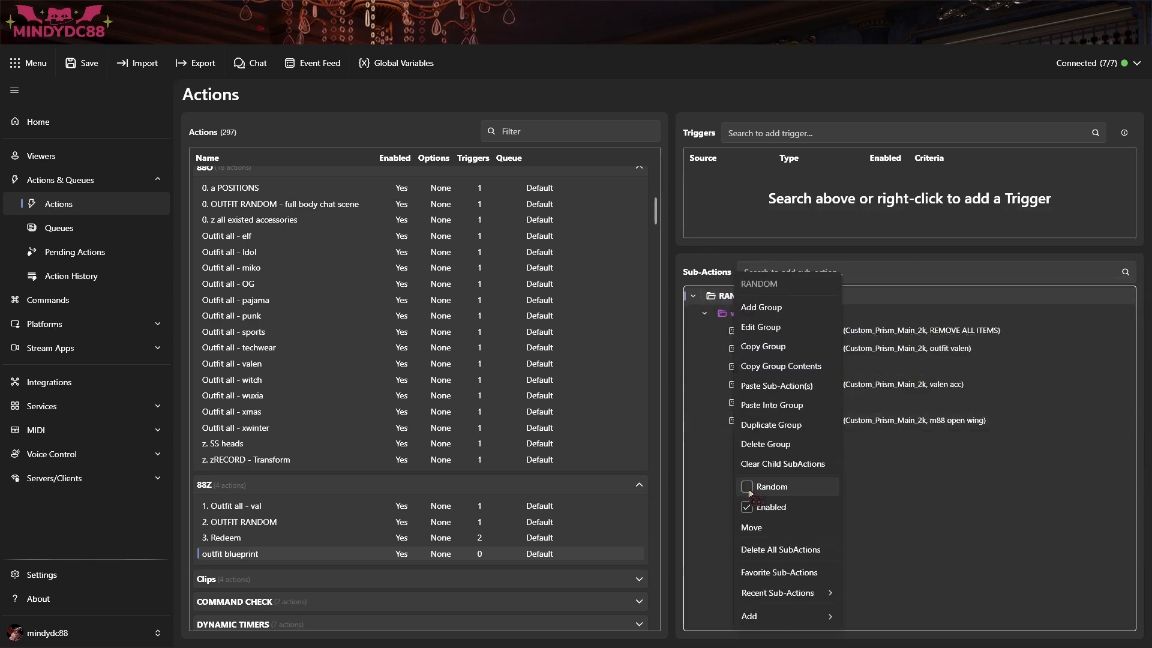
pyautogui.click(747, 485)
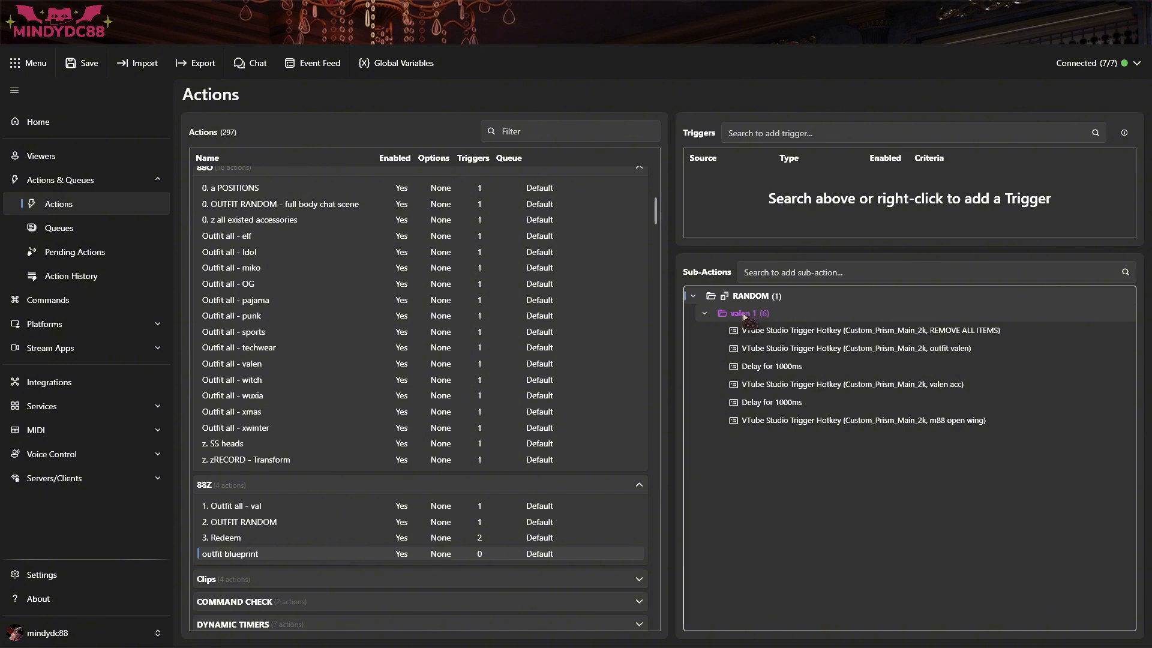
pyautogui.rightClick(745, 317)
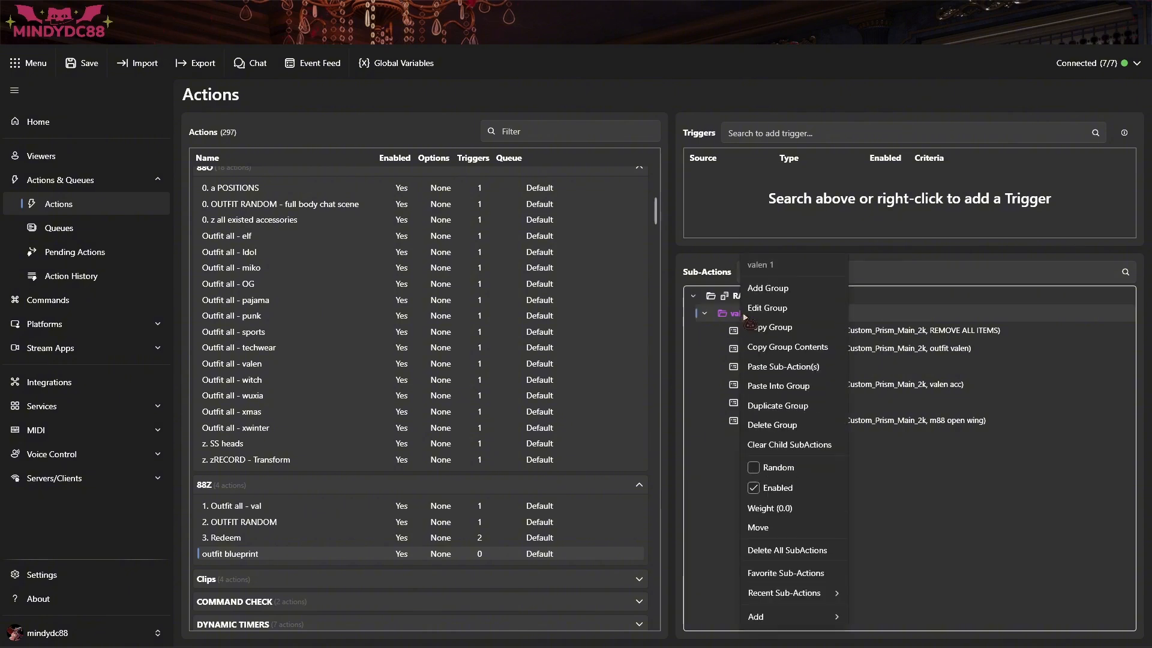
pyautogui.click(769, 510)
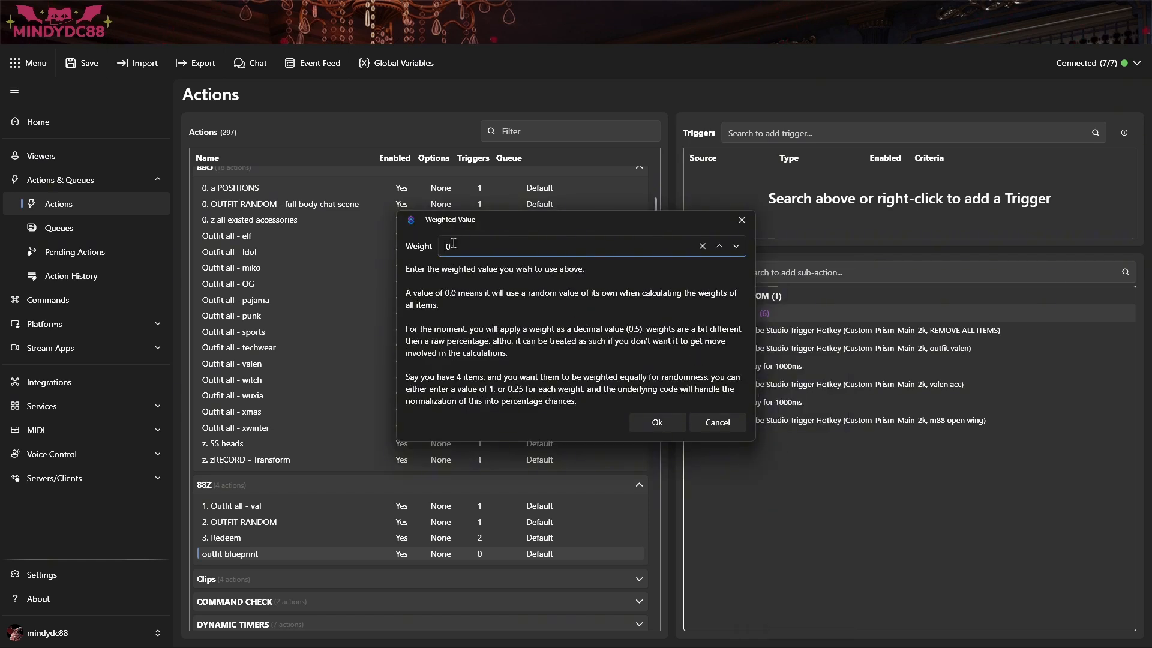
pyautogui.press('Delete')
pyautogui.write('1')
pyautogui.press('Return')
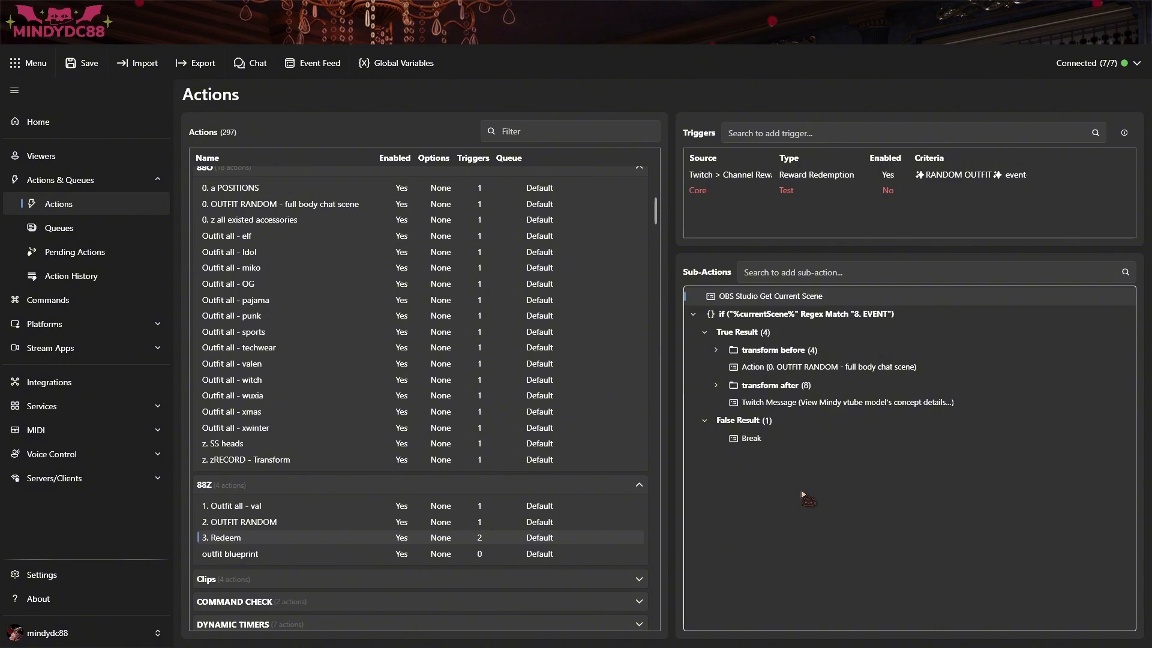
# Look up the OBS Studio sub-action options for the Redeem action and select its existing Get Current Scene sub-action
pyautogui.rightClick(804, 495)
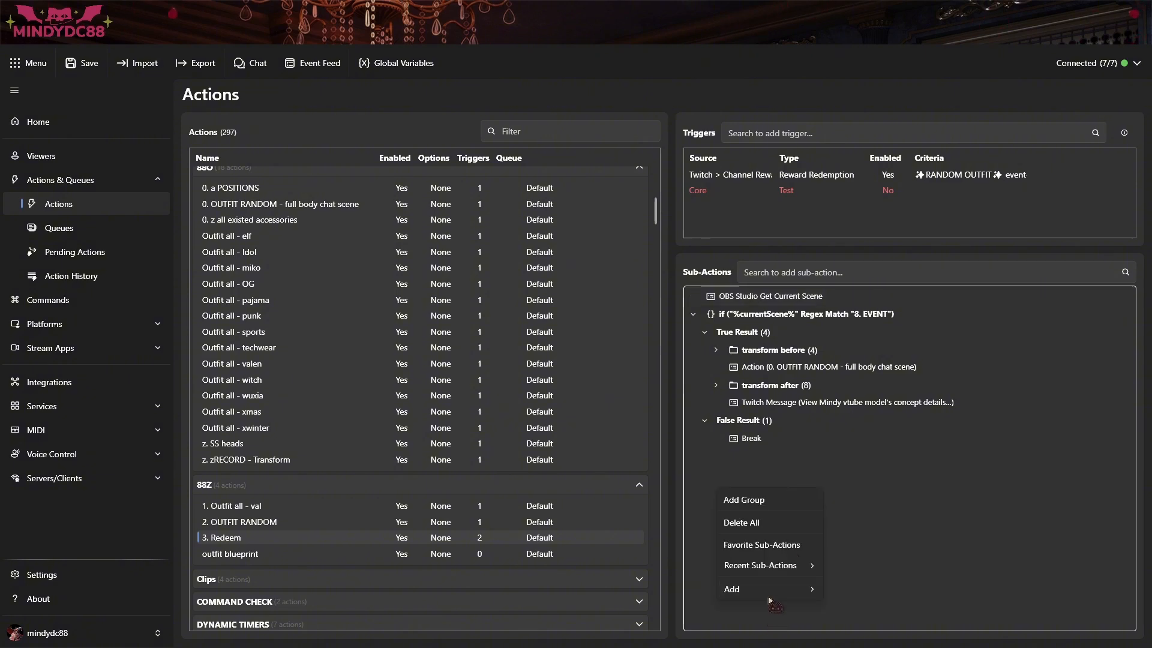
pyautogui.moveTo(776, 594)
pyautogui.moveTo(882, 411)
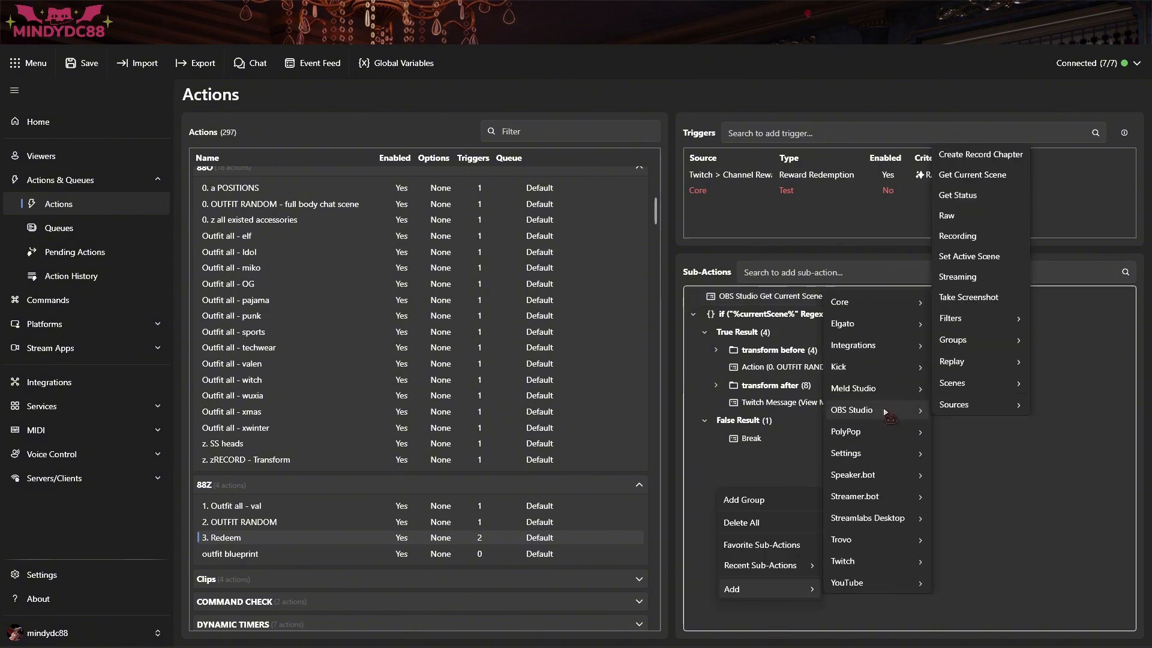
pyautogui.click(747, 303)
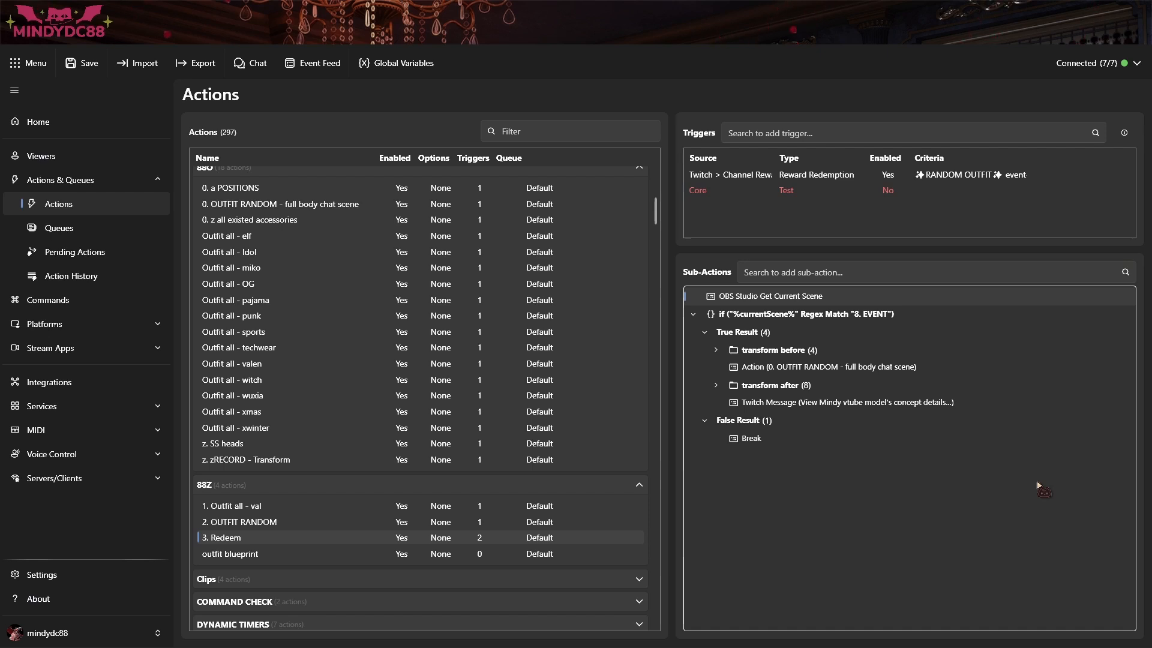
# Add an If/Else sub-action comparing %currentScene% with the Equals operation to "A|B|C|", and delete it again
pyautogui.rightClick(722, 510)
pyautogui.moveTo(783, 607)
pyautogui.moveTo(873, 321)
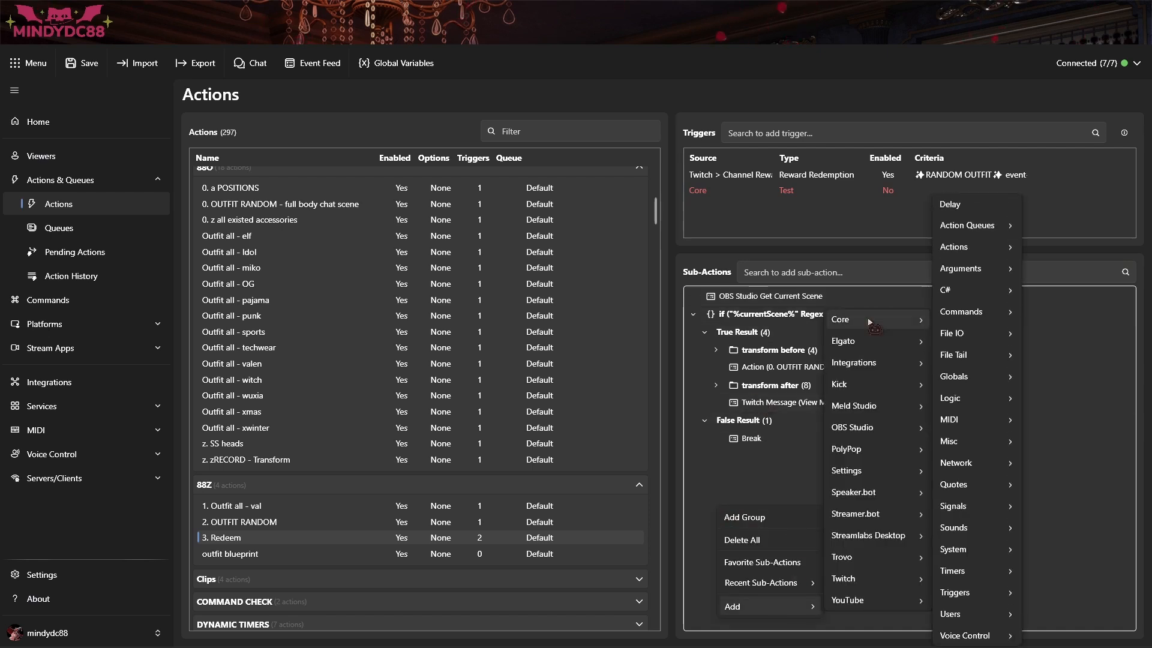
pyautogui.moveTo(984, 399)
pyautogui.click(1047, 464)
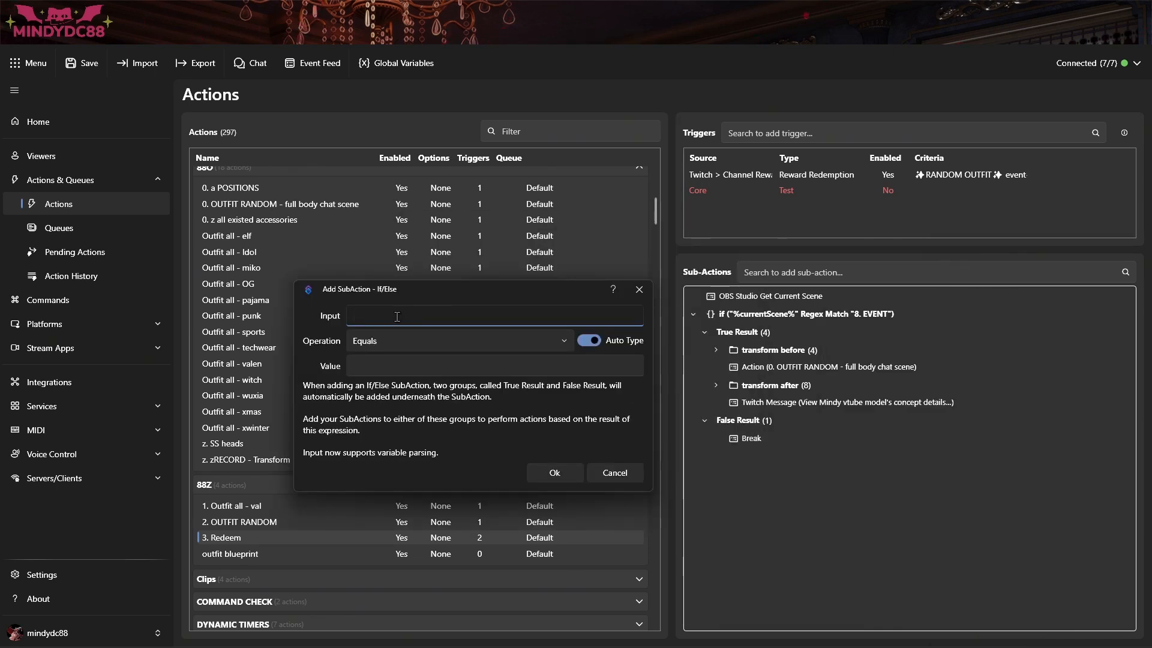
pyautogui.write('%currentScene%')
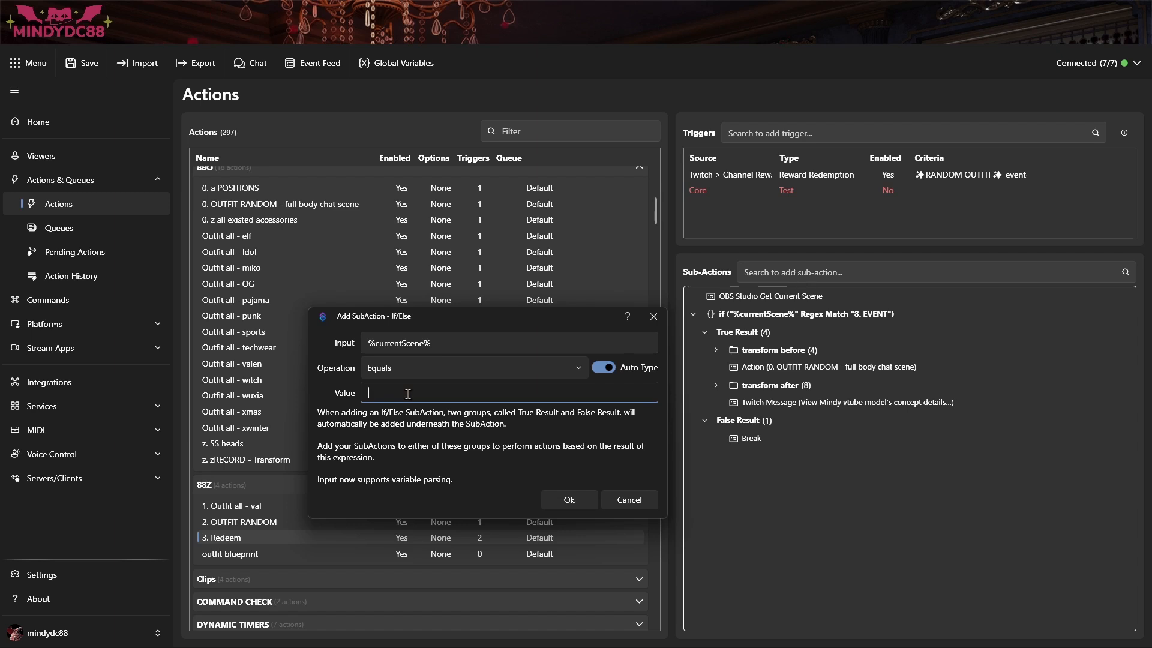
pyautogui.write('A|B|C|')
pyautogui.press('Return')
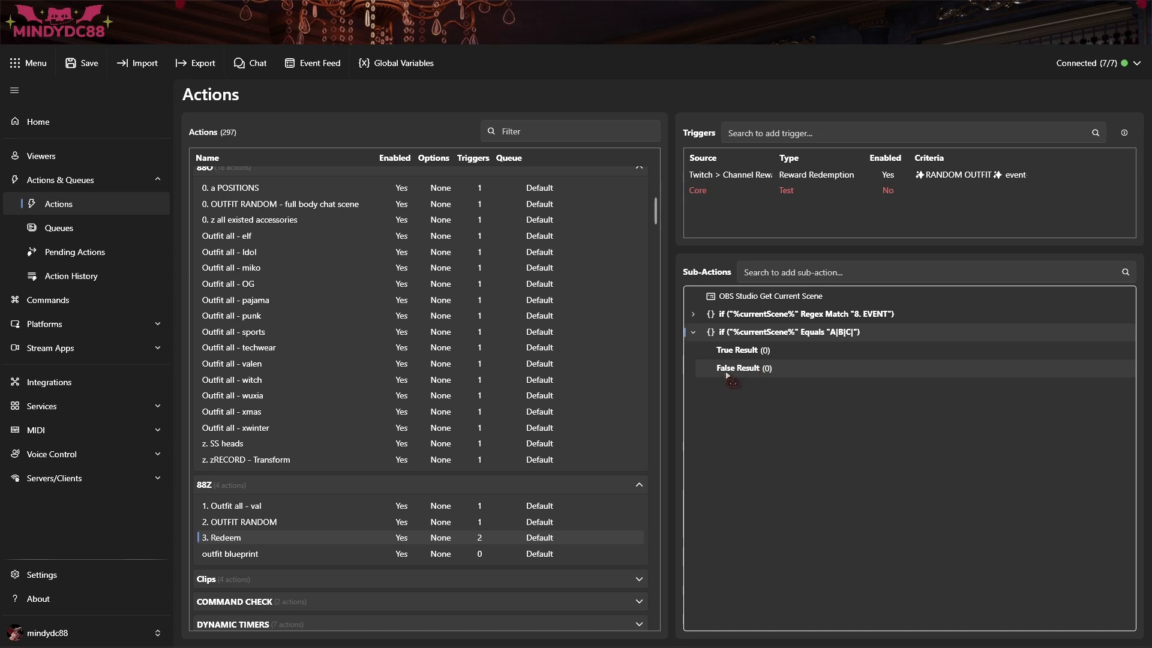
pyautogui.press('Delete')
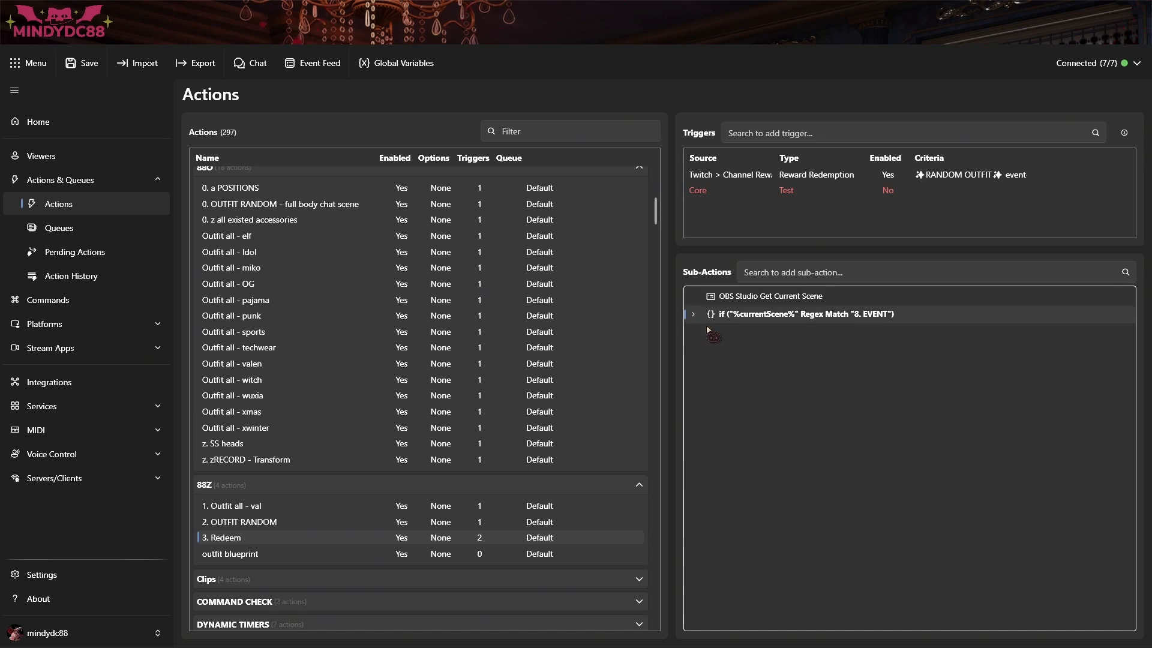
# Add a Break sub-action and move it into the False Result of the "8. EVENT" scene condition
pyautogui.click(694, 314)
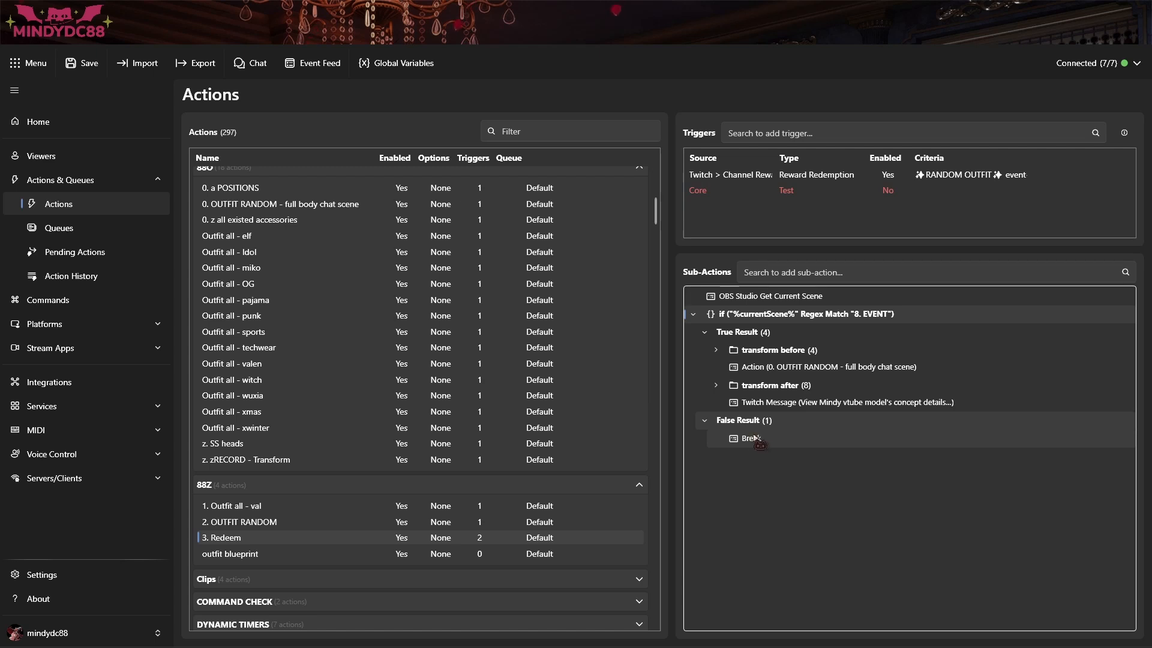
pyautogui.rightClick(739, 422)
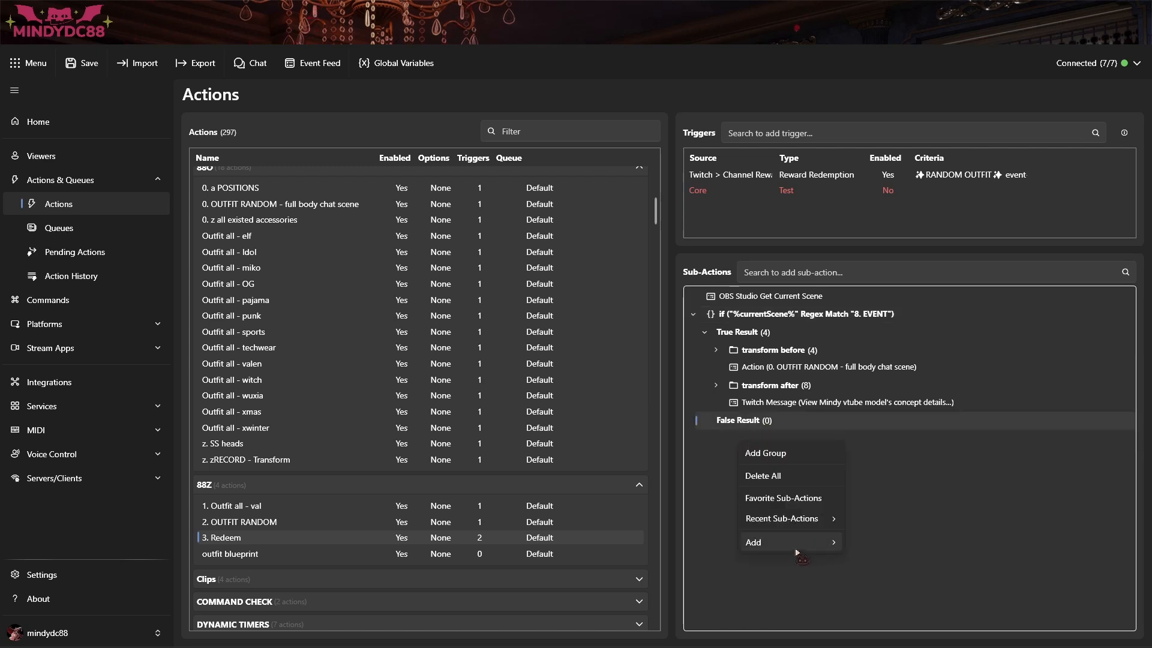
pyautogui.moveTo(795, 550)
pyautogui.moveTo(894, 288)
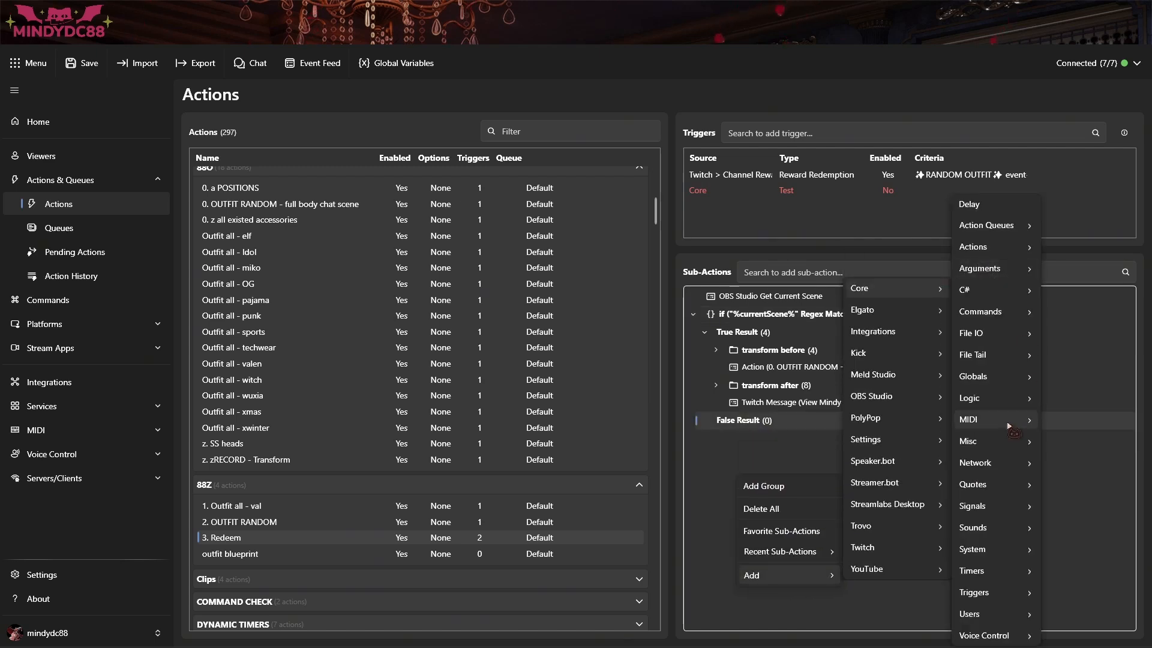
pyautogui.moveTo(984, 398)
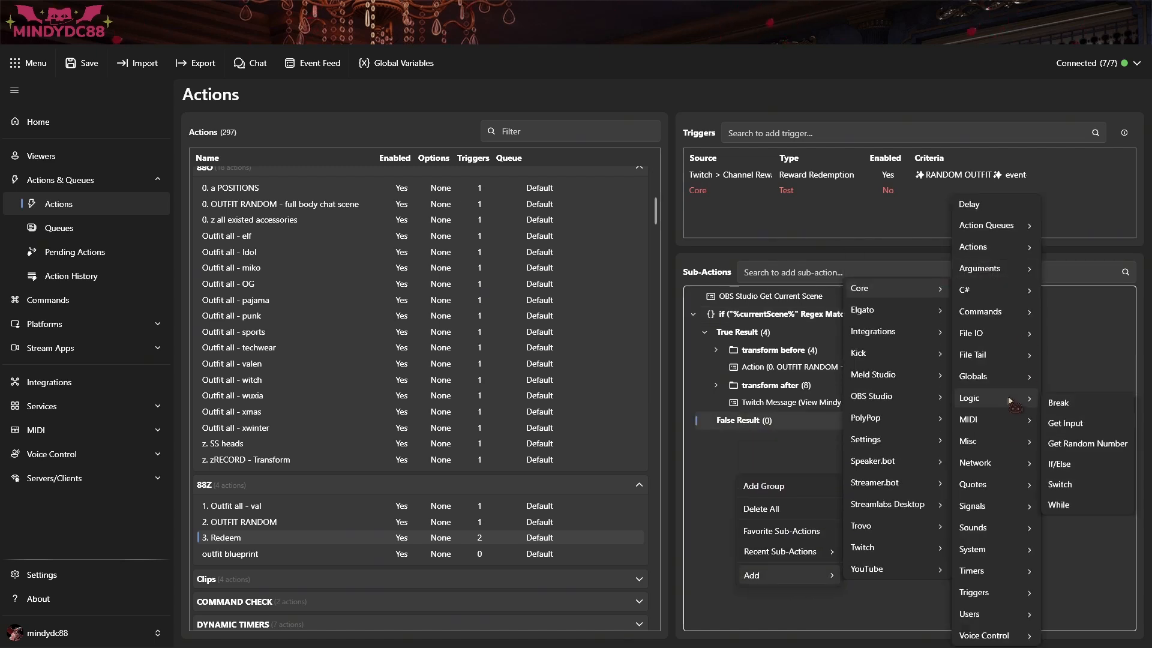
pyautogui.click(1074, 400)
pyautogui.moveTo(757, 438); pyautogui.dragTo(751, 423)
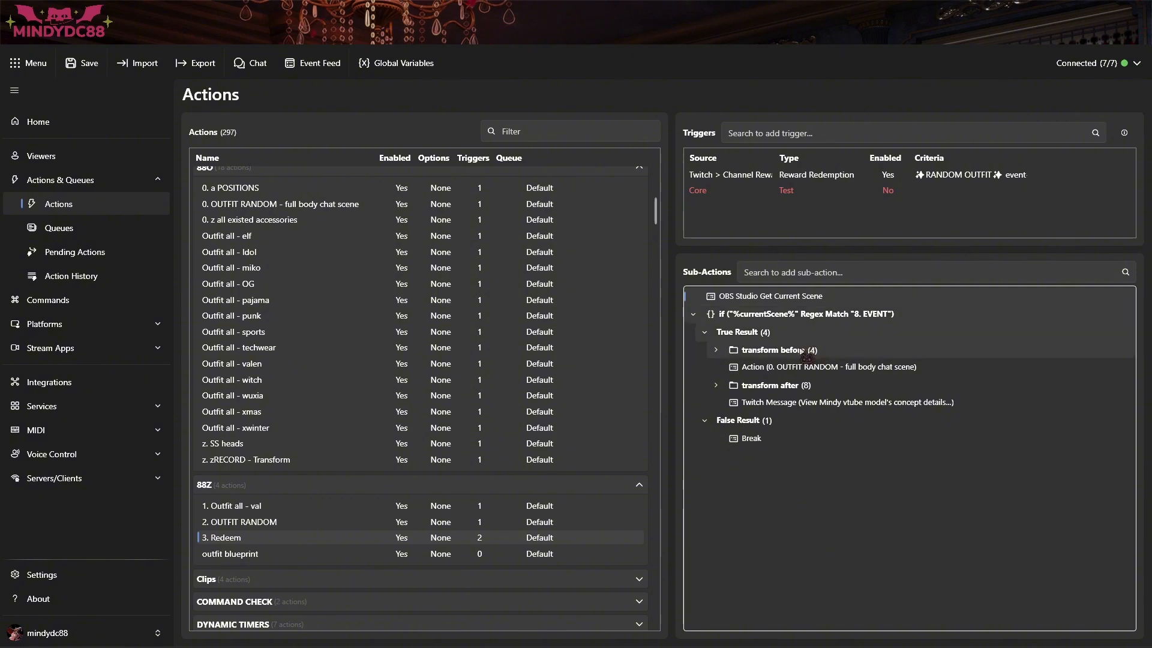
# Look up the Core Run Action sub-action for the Redeem action and browse its selectable actions without adding it
pyautogui.click(766, 368)
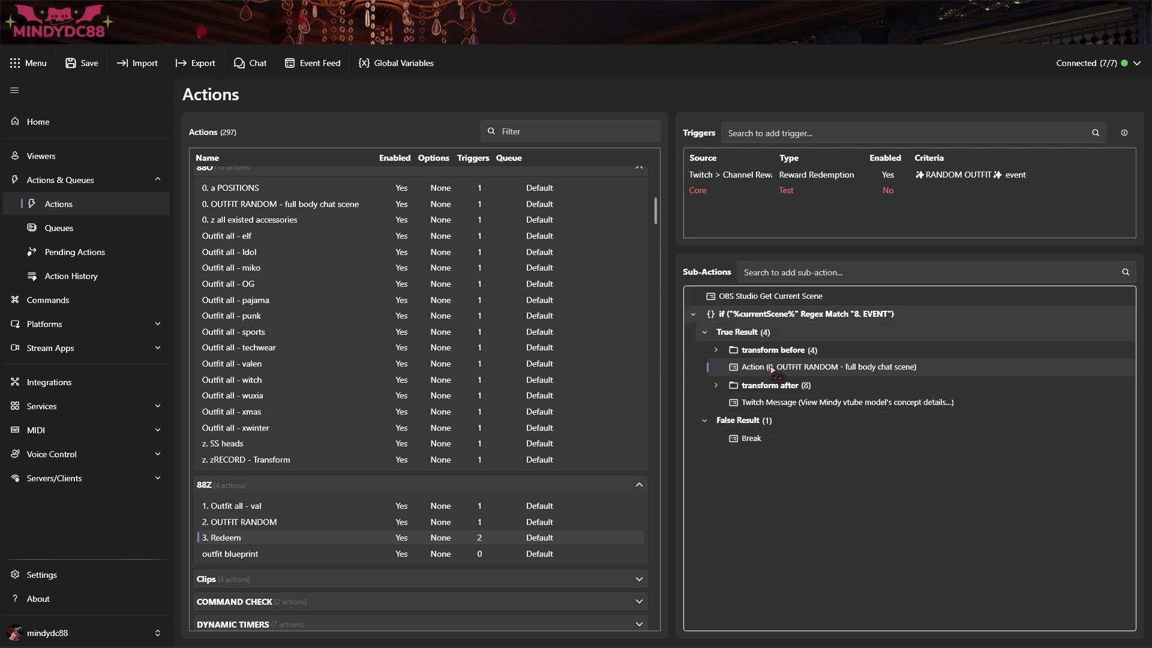
pyautogui.rightClick(695, 530)
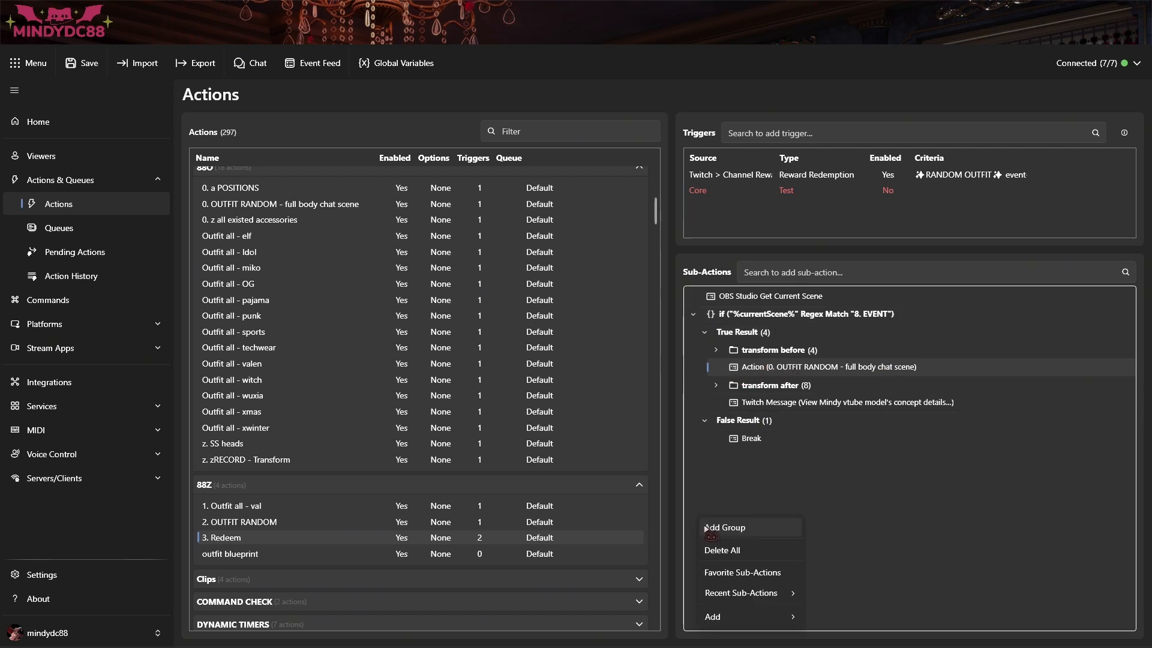
pyautogui.moveTo(750, 621)
pyautogui.moveTo(849, 333)
pyautogui.moveTo(960, 251)
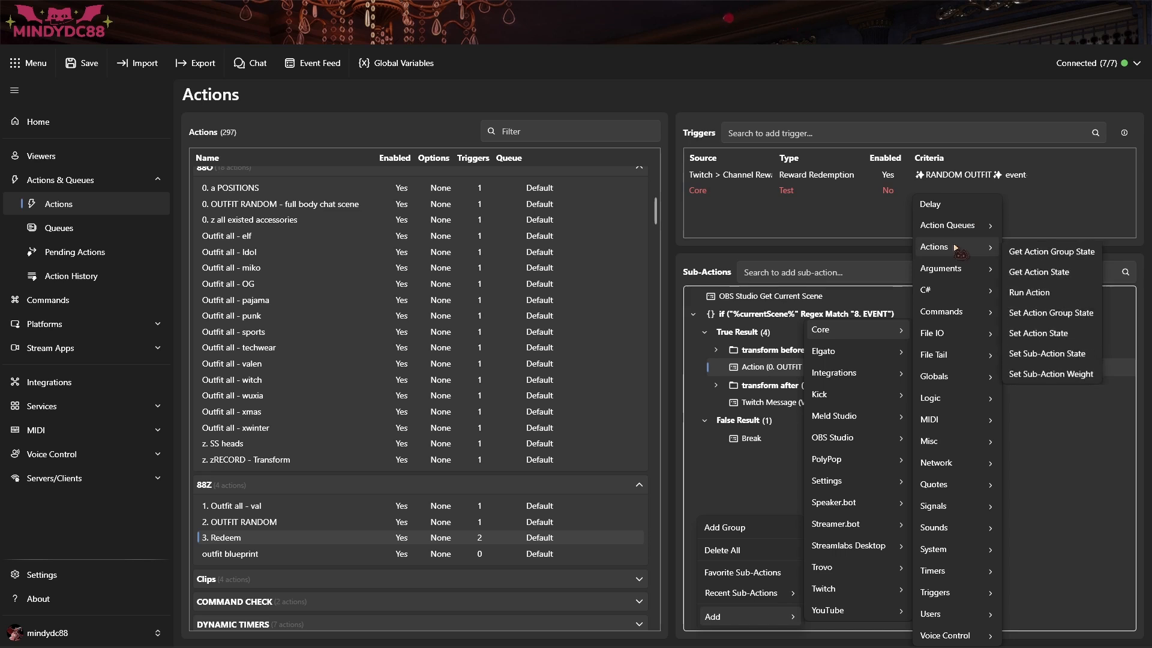
pyautogui.click(1074, 294)
pyautogui.scroll(-10, 606, 314)
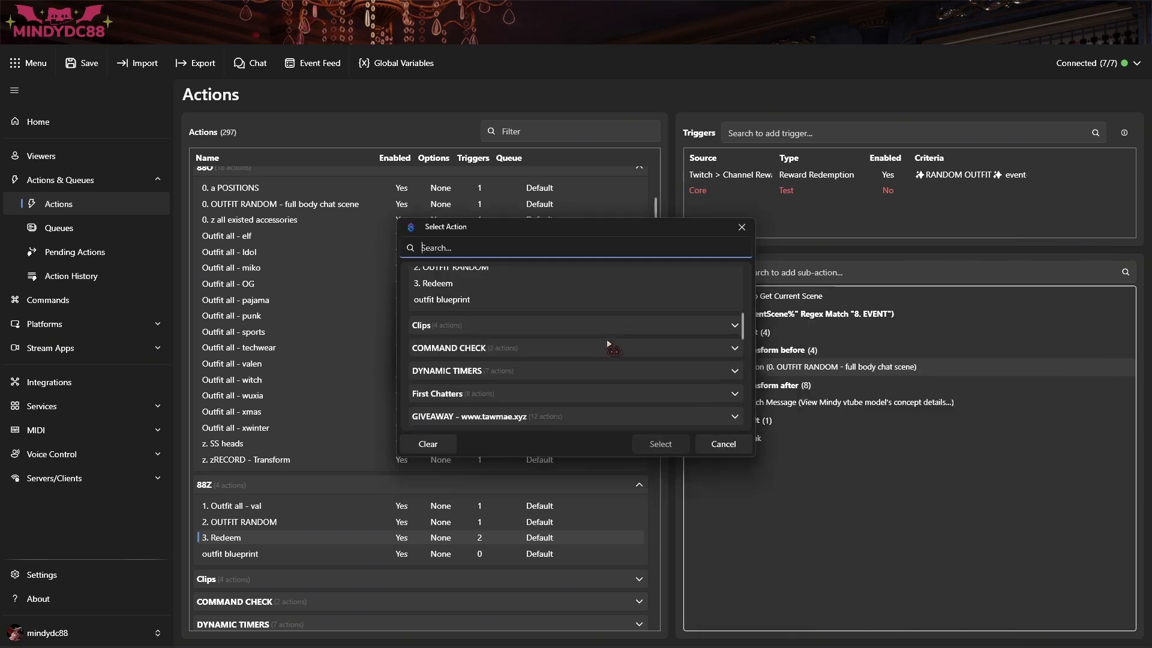
pyautogui.scroll(-1, 608, 374)
pyautogui.click(722, 444)
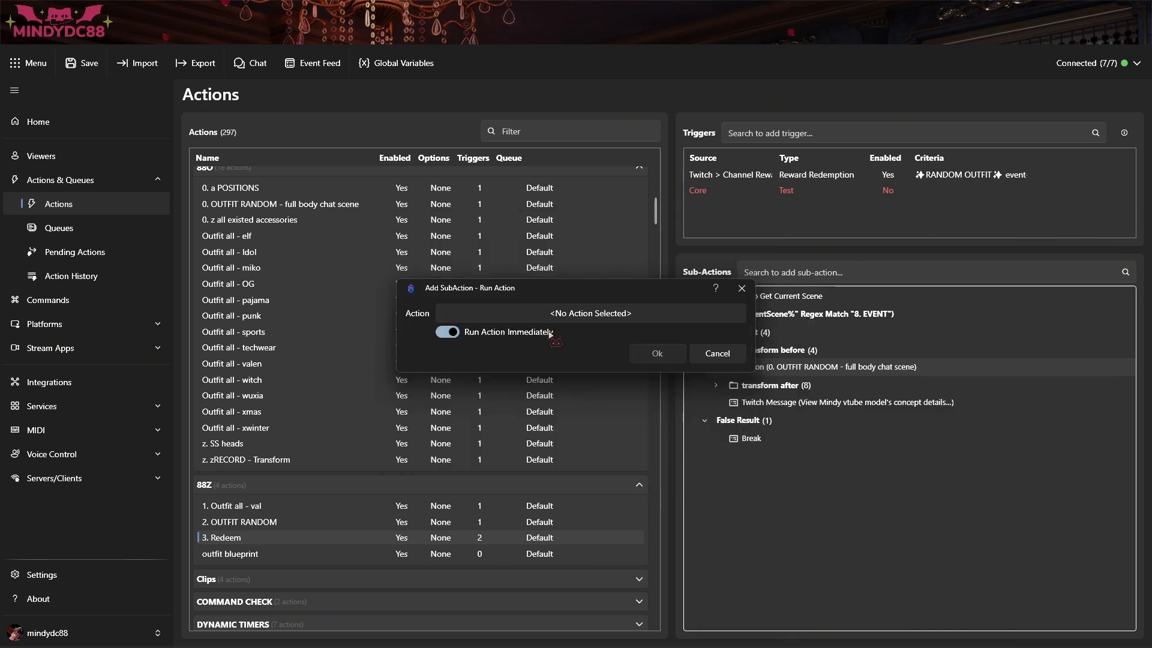
pyautogui.click(717, 353)
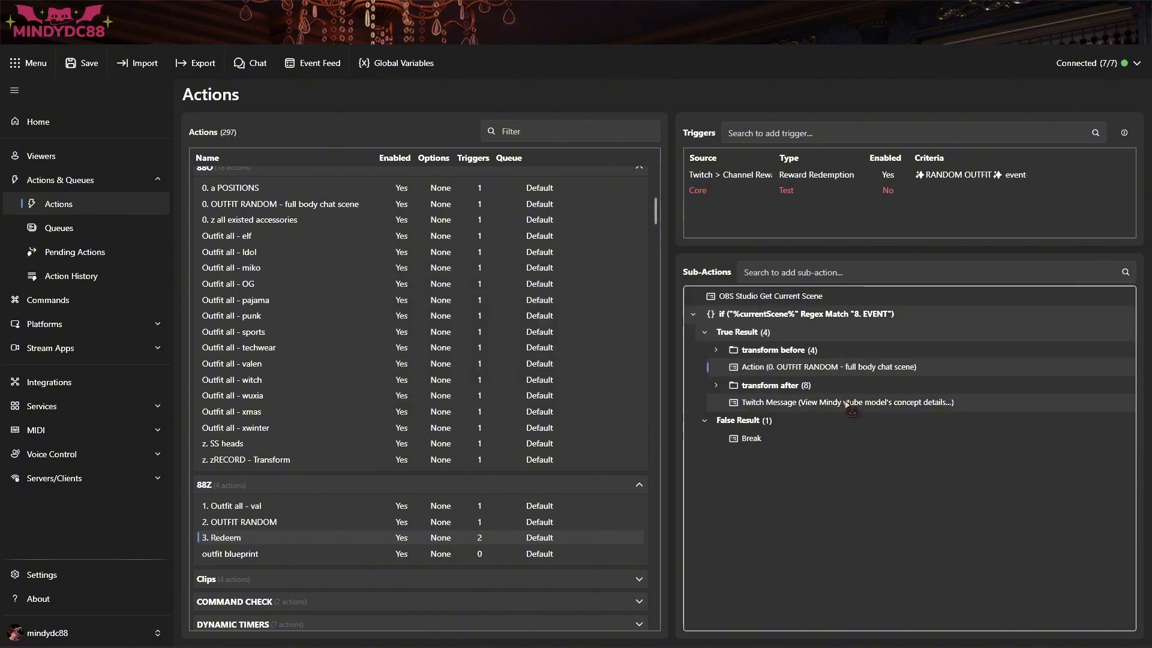
# Expand the transform before and transform after groups and view the settings of the delon_boomkin-evil-organ-sting sound sub-action
pyautogui.click(716, 350)
pyautogui.click(717, 459)
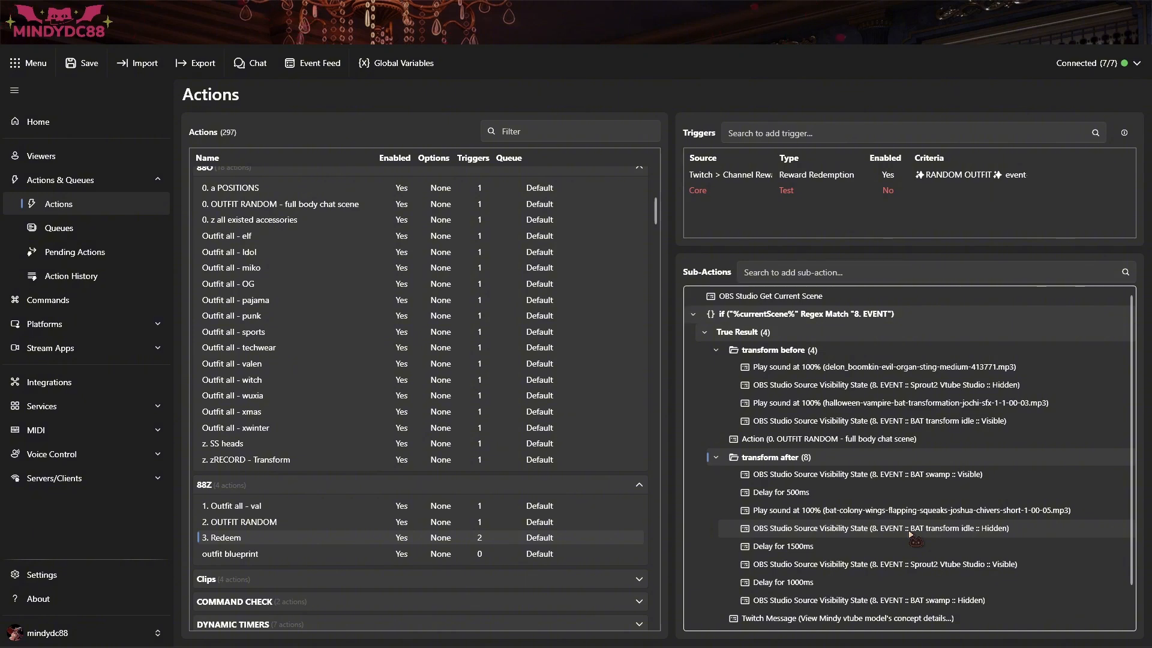
pyautogui.click(823, 368)
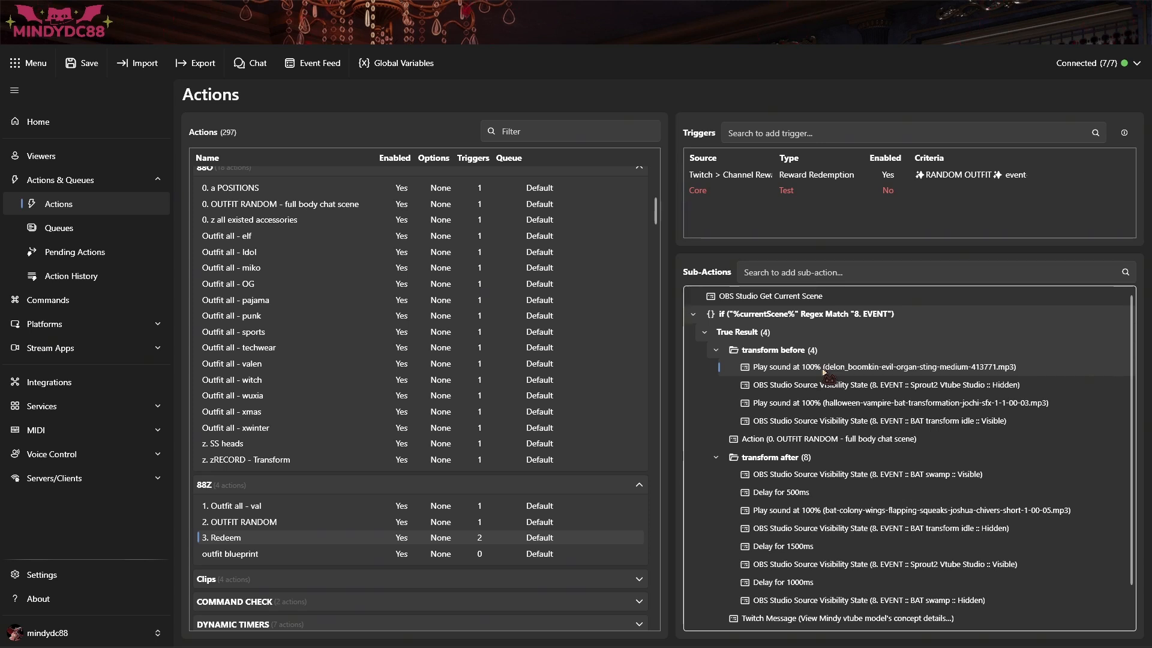
pyautogui.doubleClick(823, 369)
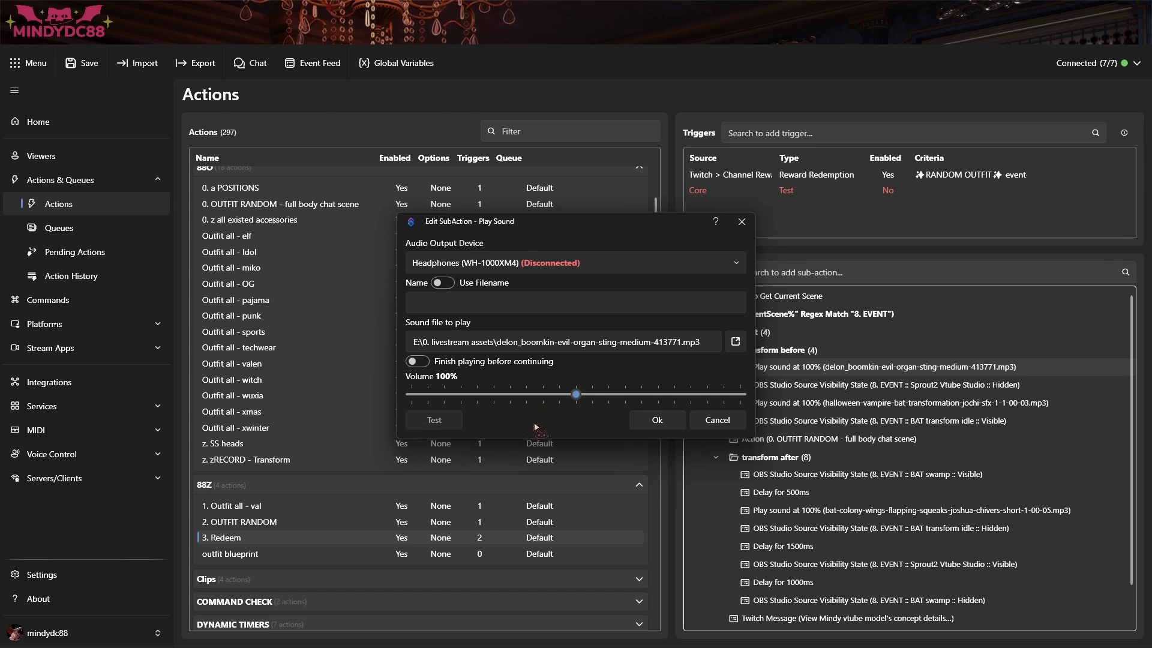
pyautogui.click(698, 424)
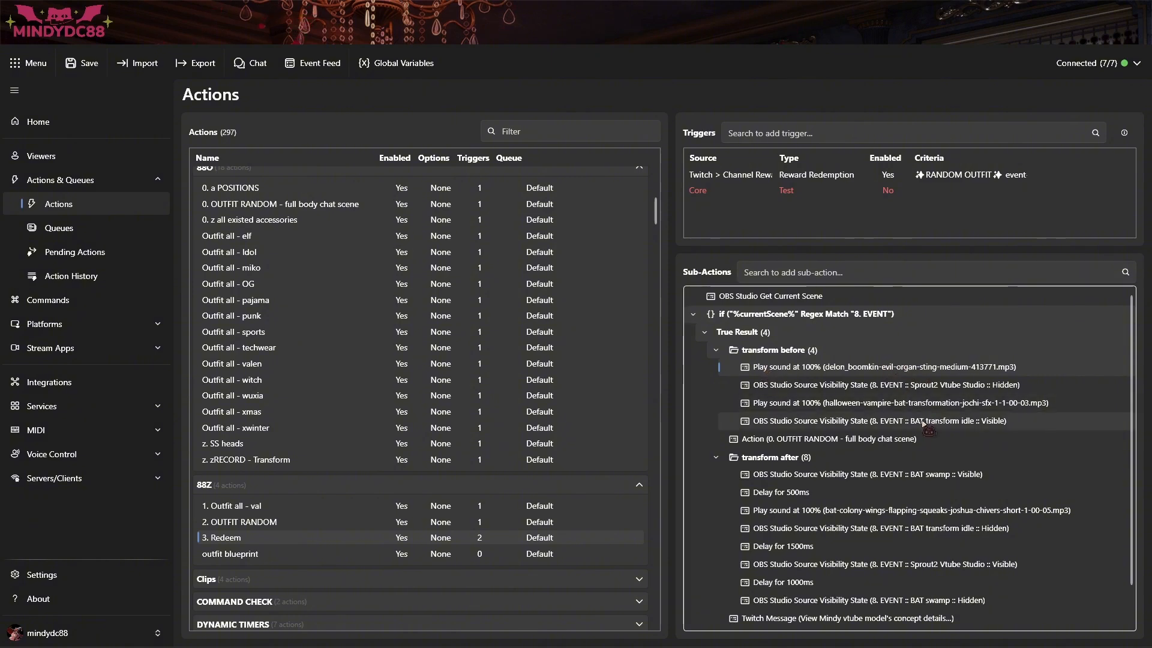
# Look up the Core Play Sound sub-action and review its audio output device options without adding it
pyautogui.scroll(-1, 886, 536)
pyautogui.rightClick(711, 292)
pyautogui.moveTo(761, 393)
pyautogui.moveTo(872, 110)
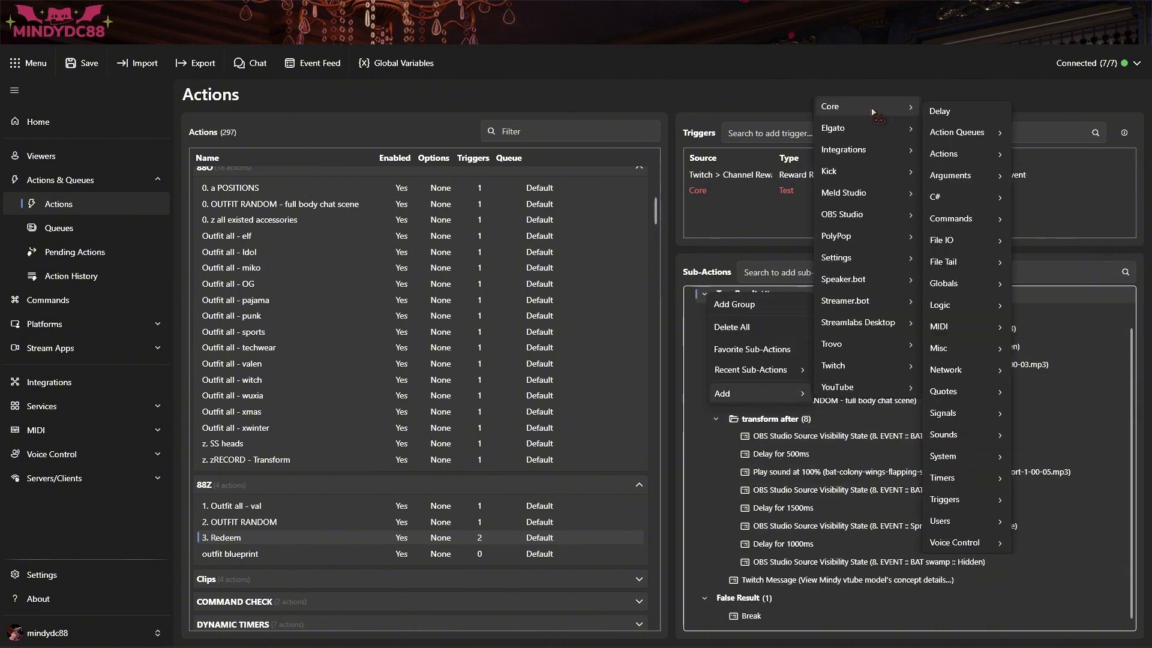
pyautogui.moveTo(966, 434)
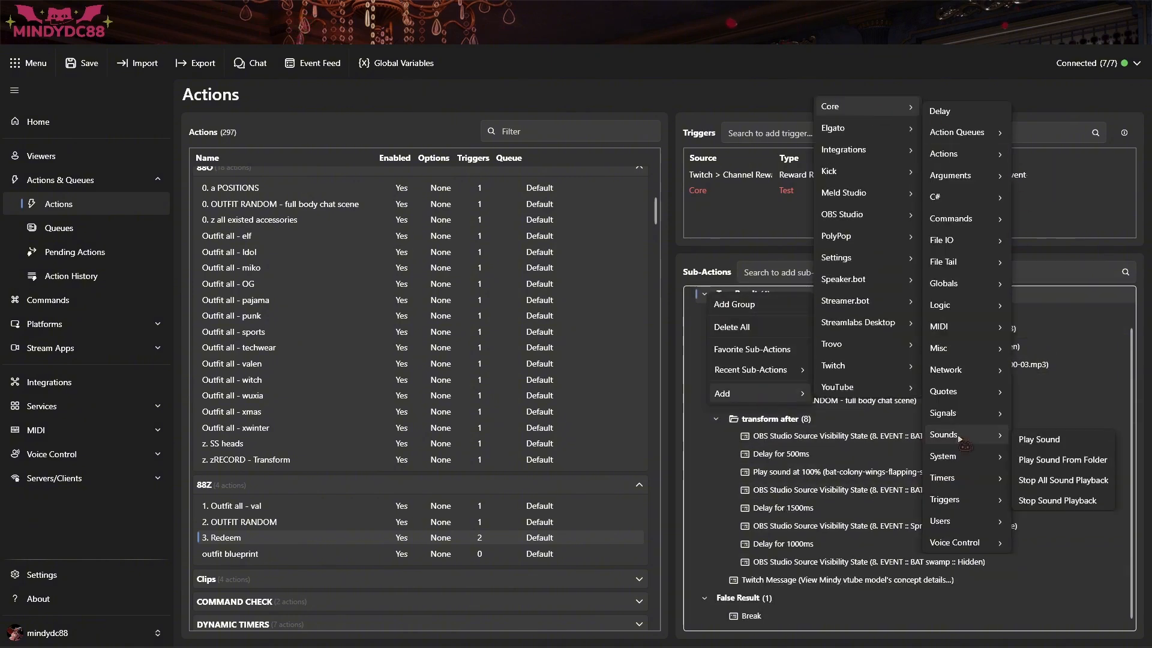
pyautogui.click(1038, 443)
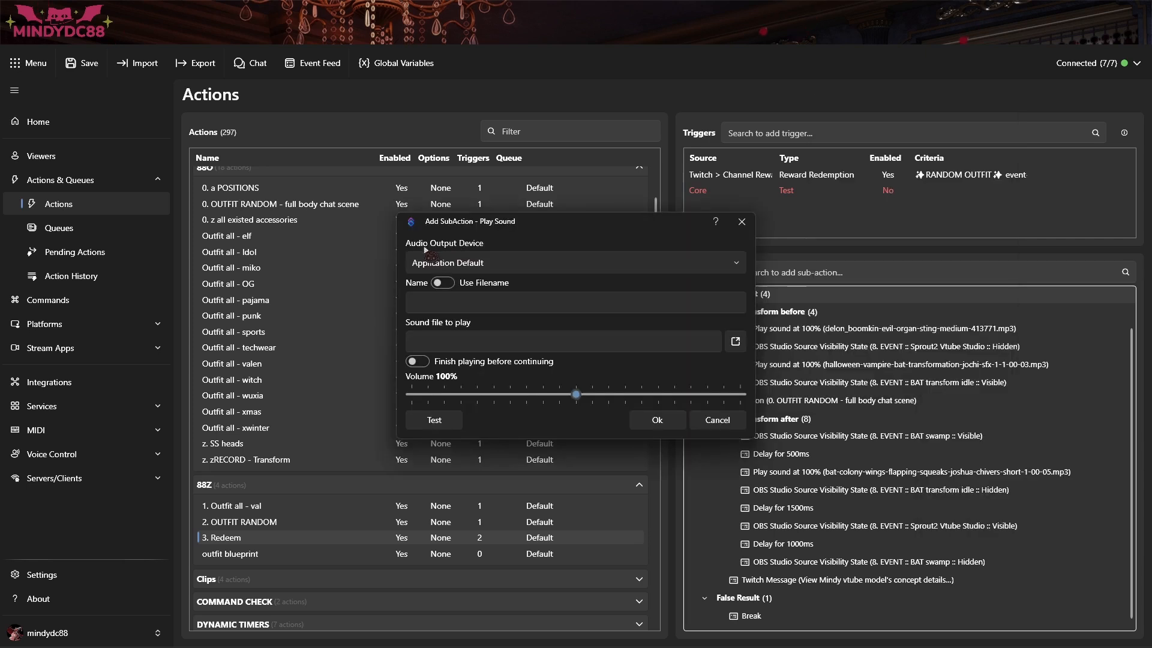
pyautogui.click(520, 264)
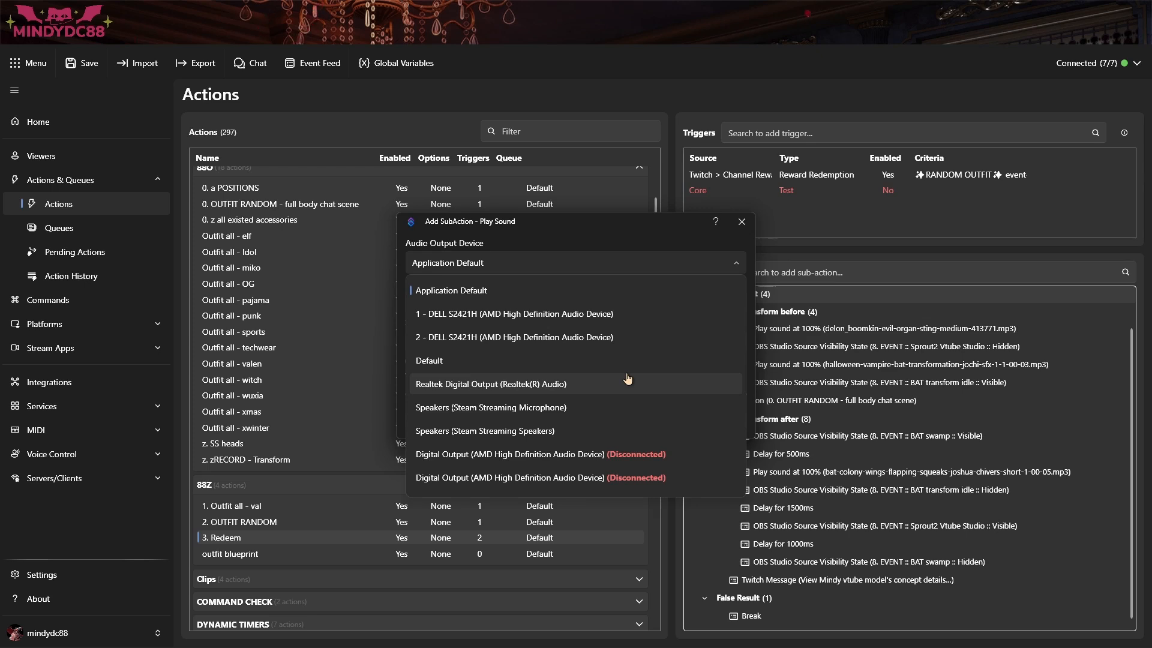
pyautogui.click(748, 350)
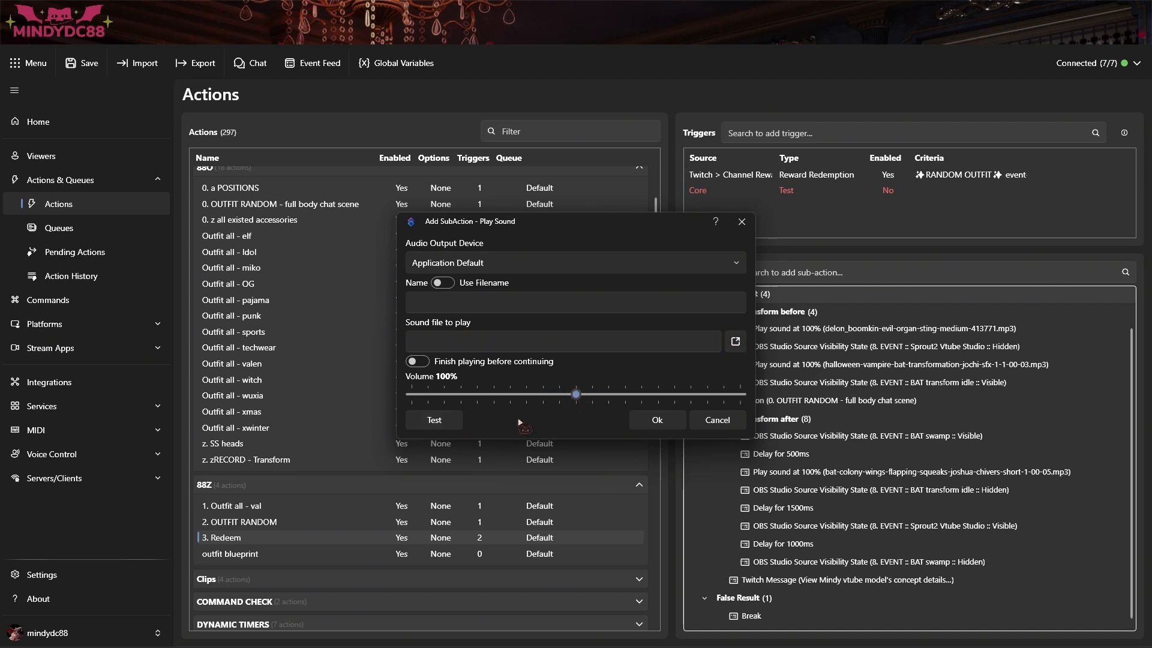
pyautogui.click(700, 426)
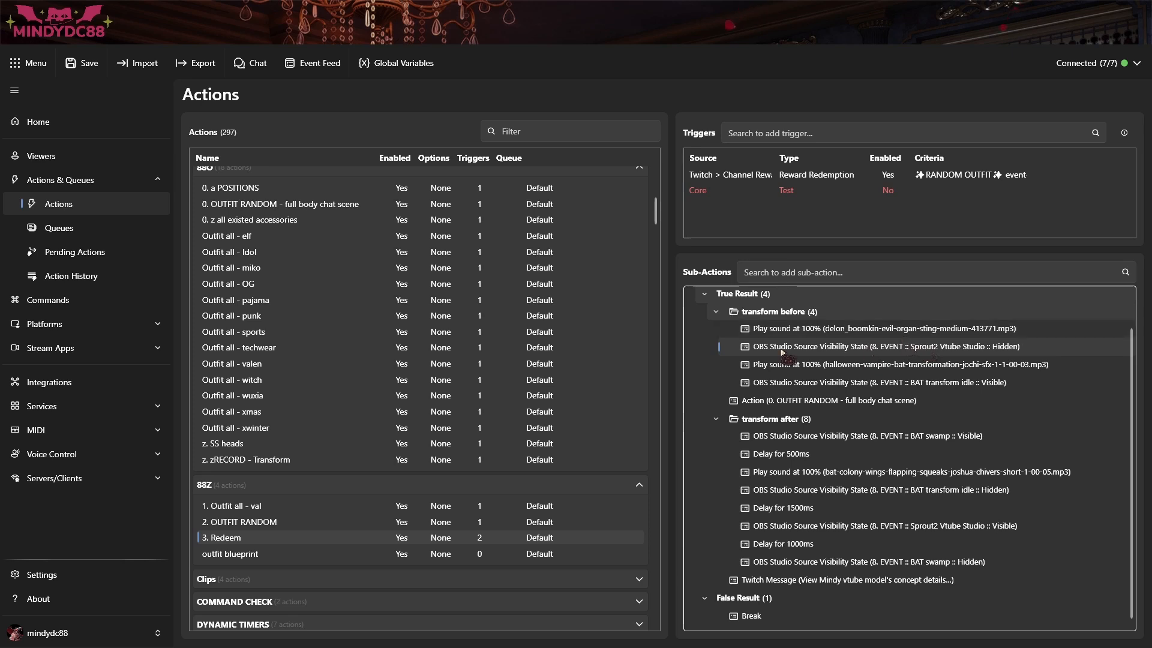
# Try configuring an OBS Studio Set Source Visibility State sub-action with the Default connection and the 8. EVENT scene
pyautogui.rightClick(696, 341)
pyautogui.moveTo(757, 441)
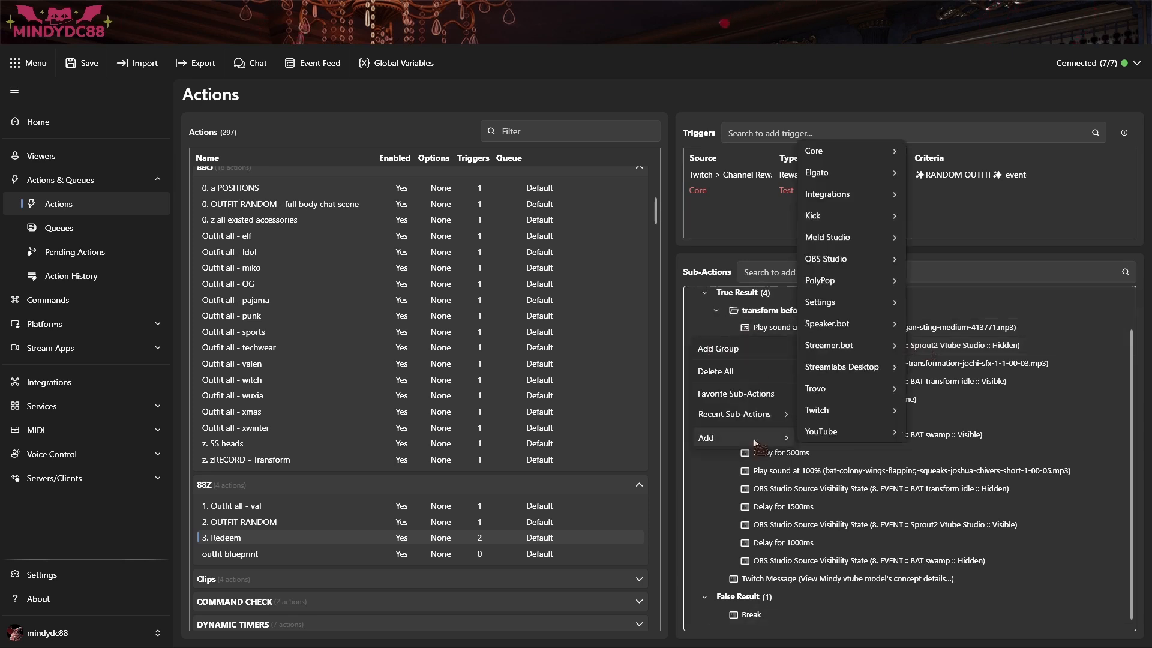
pyautogui.moveTo(876, 260)
pyautogui.moveTo(960, 515)
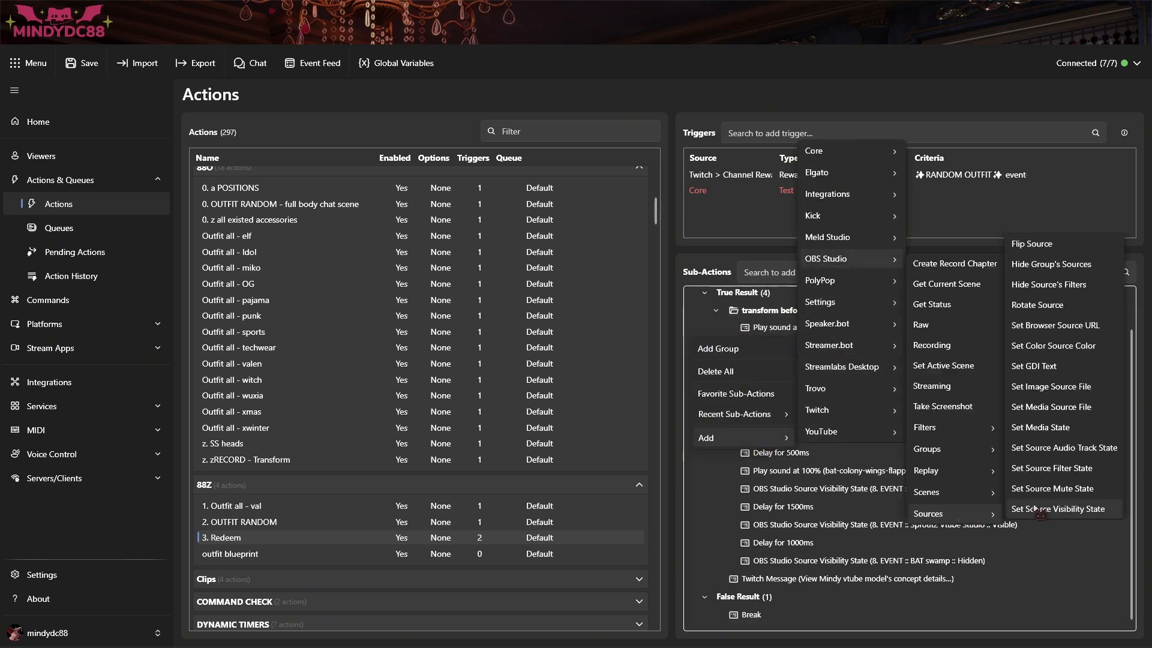
pyautogui.click(1093, 515)
pyautogui.click(507, 283)
pyautogui.click(513, 329)
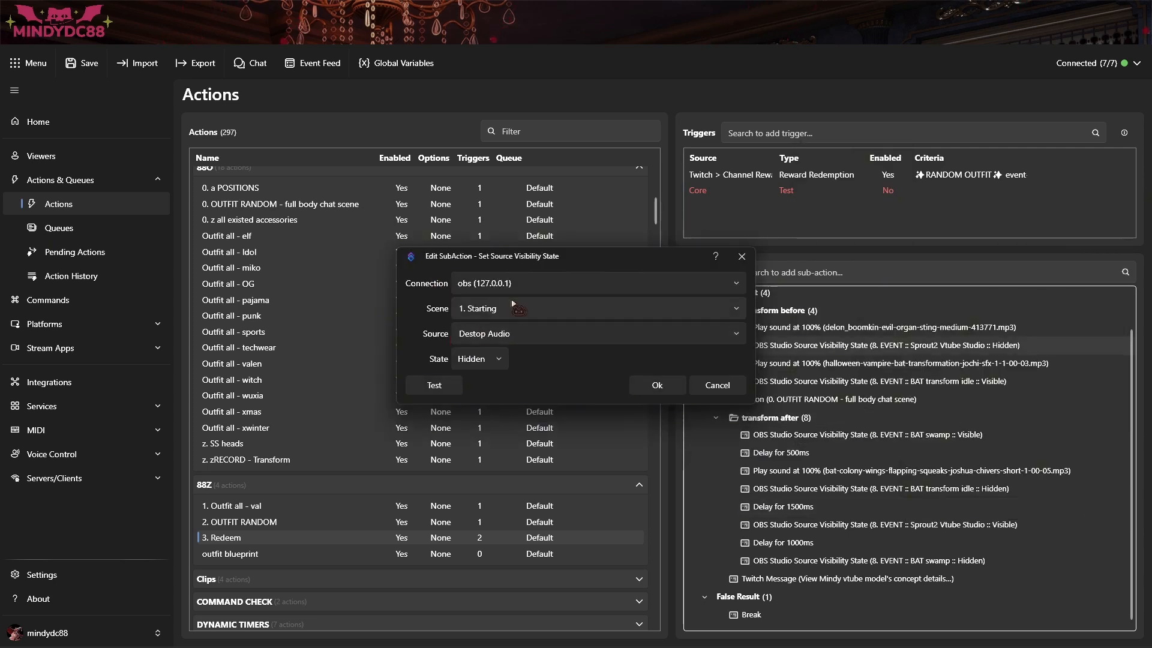
pyautogui.click(528, 284)
pyautogui.click(489, 307)
pyautogui.click(506, 308)
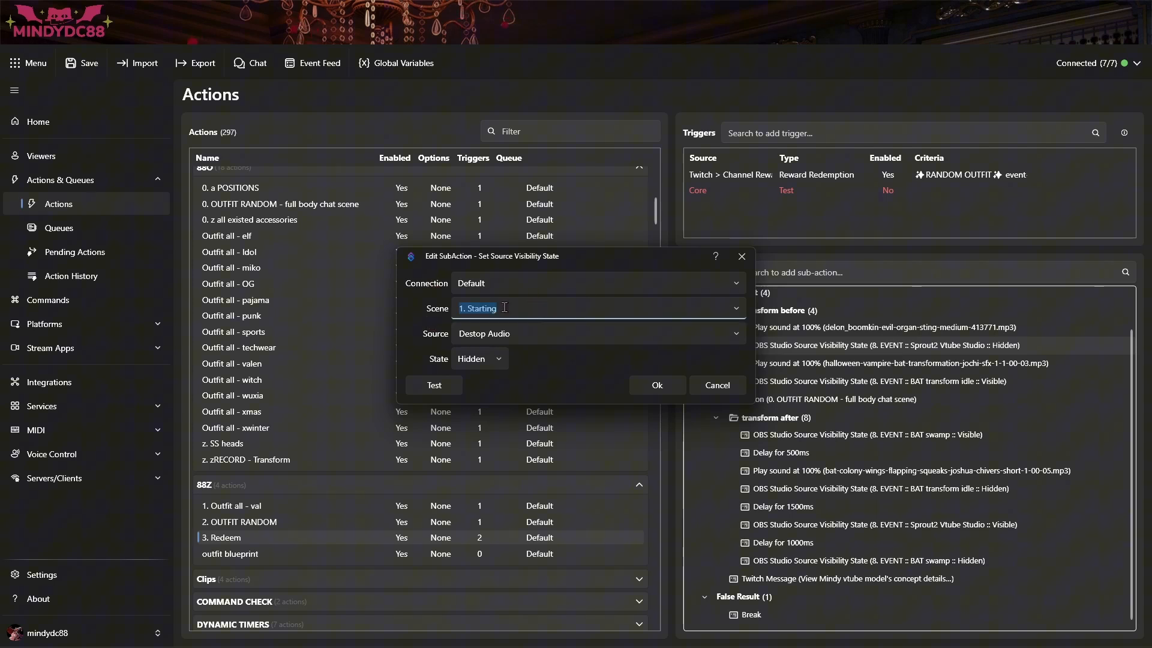
pyautogui.click(736, 309)
pyautogui.scroll(-5, 594, 384)
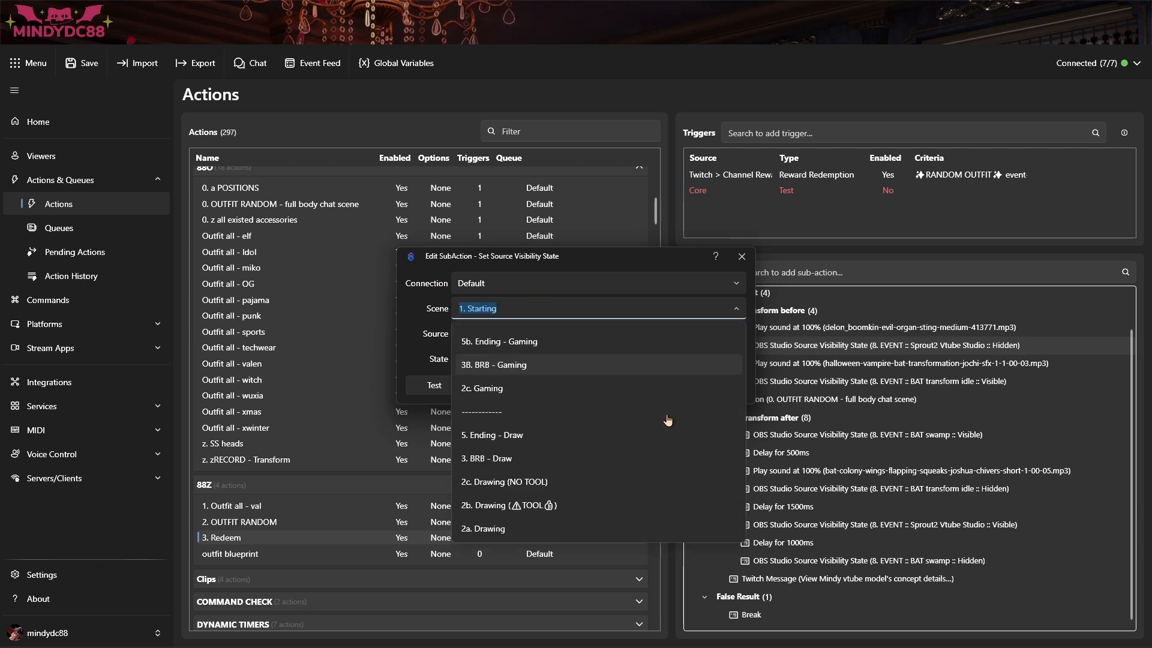
pyautogui.click(580, 381)
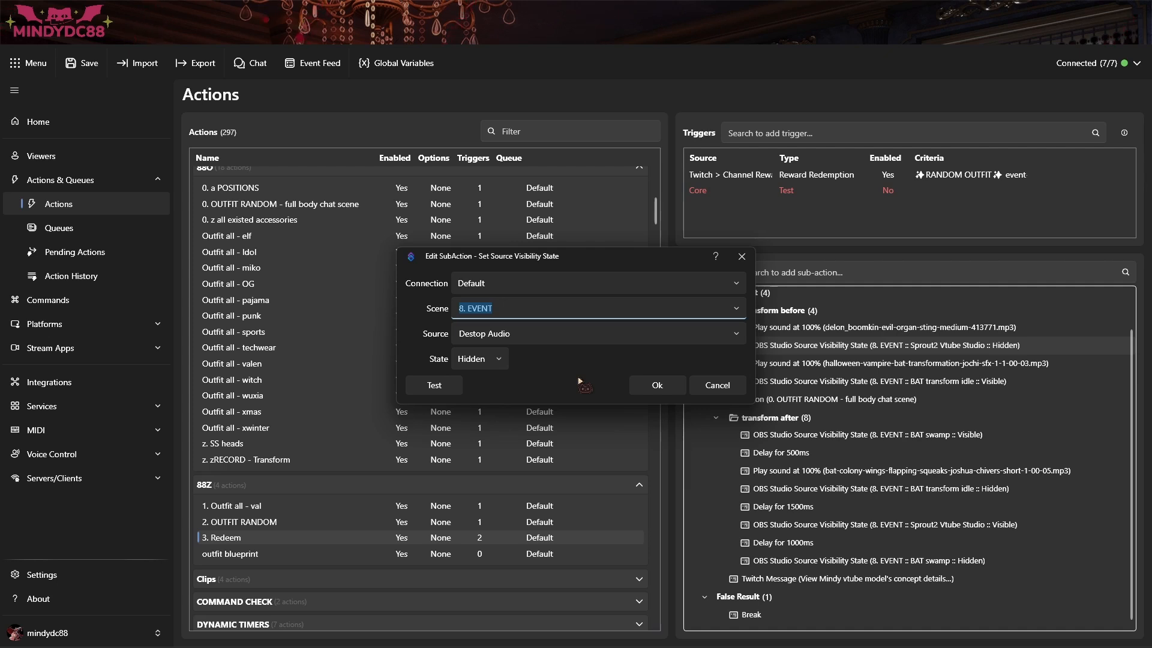
# Try the Sprout2 Vtube Studio source with the Hidden state in the visibility settings, and discard the changes
pyautogui.click(480, 335)
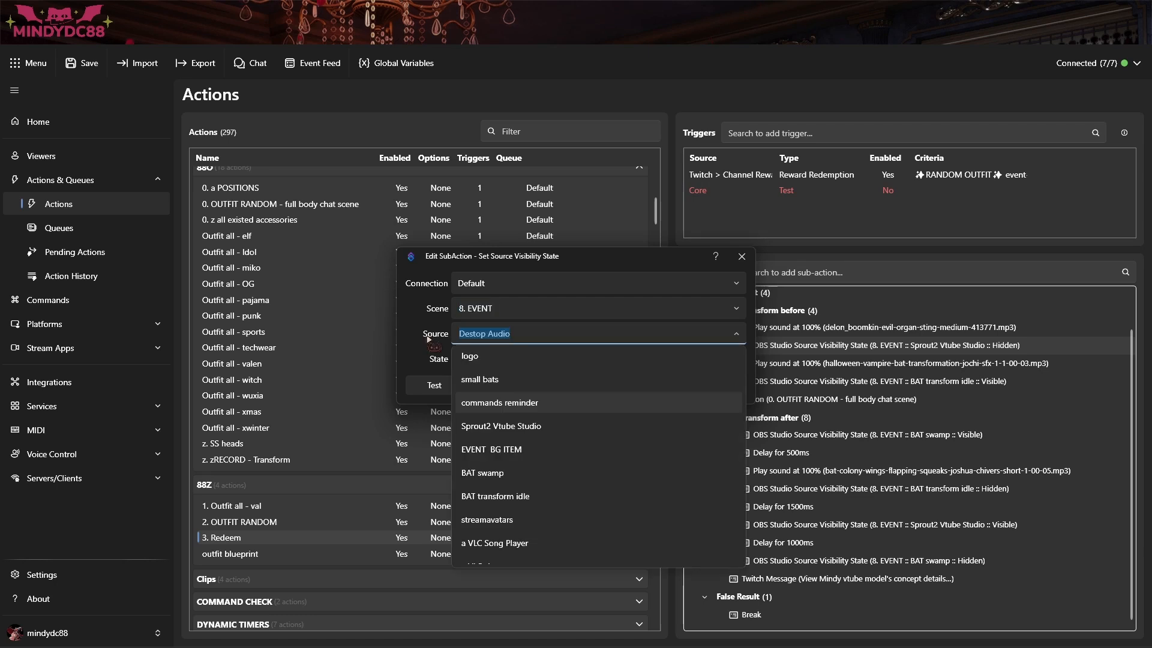
pyautogui.click(536, 429)
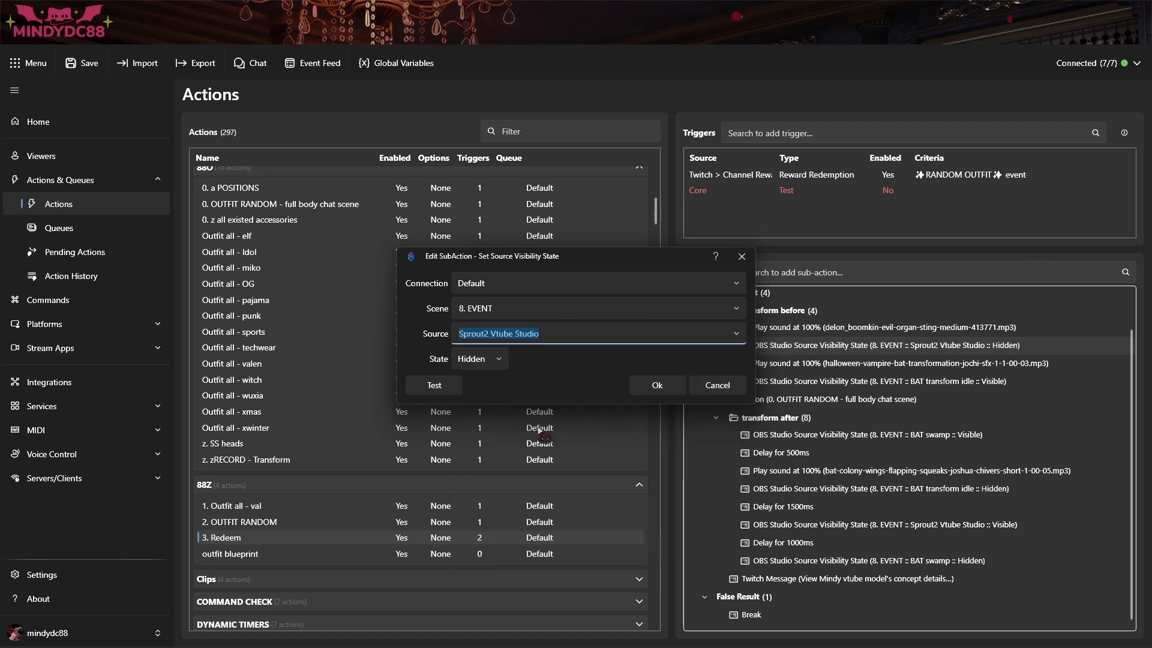
pyautogui.click(456, 363)
pyautogui.click(511, 380)
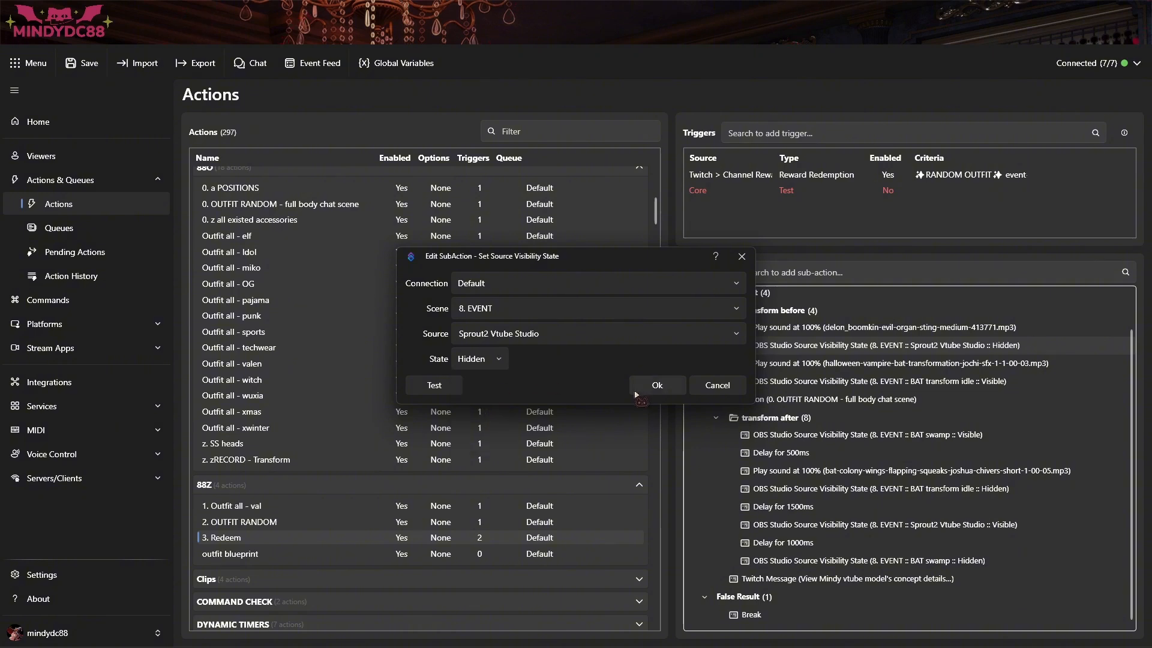
pyautogui.click(720, 387)
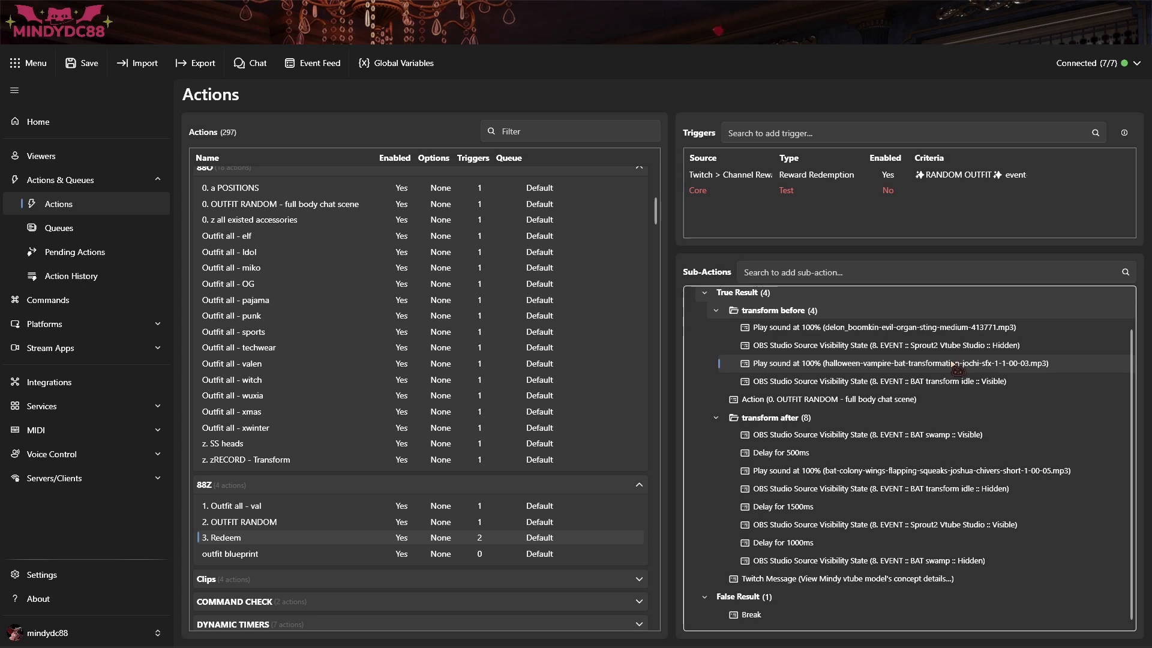
# Test the halloween-vampire-bat-transformation sound's playback and select the BAT transform idle visibility sub-action in the transform before group
pyautogui.doubleClick(954, 364)
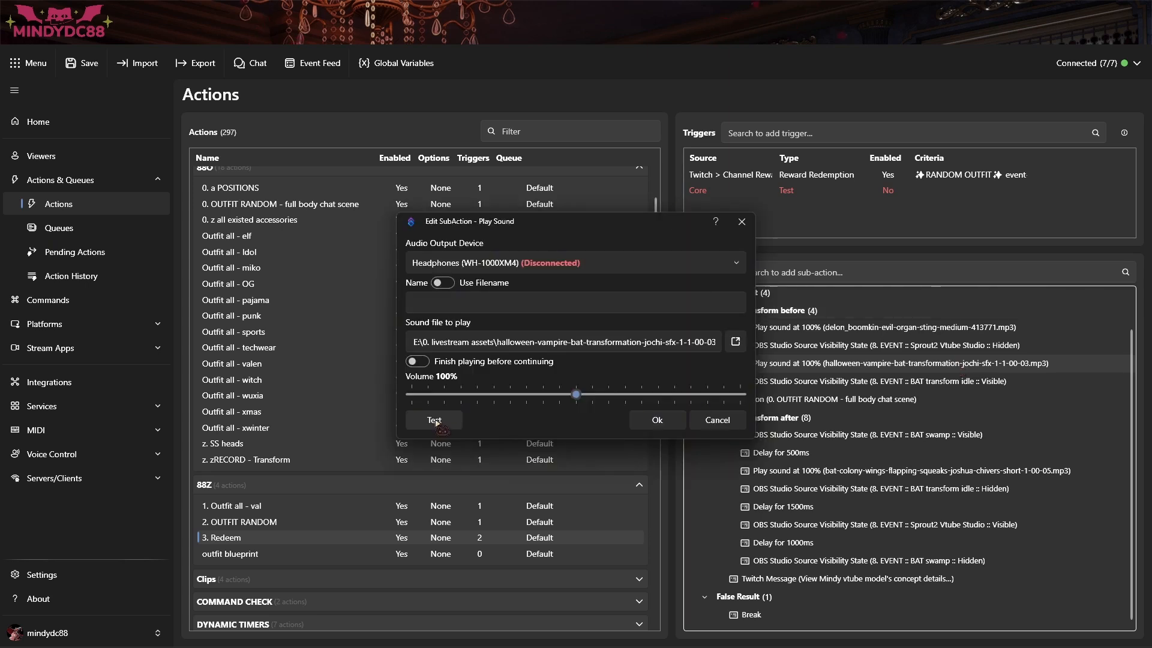
pyautogui.click(437, 424)
pyautogui.click(718, 421)
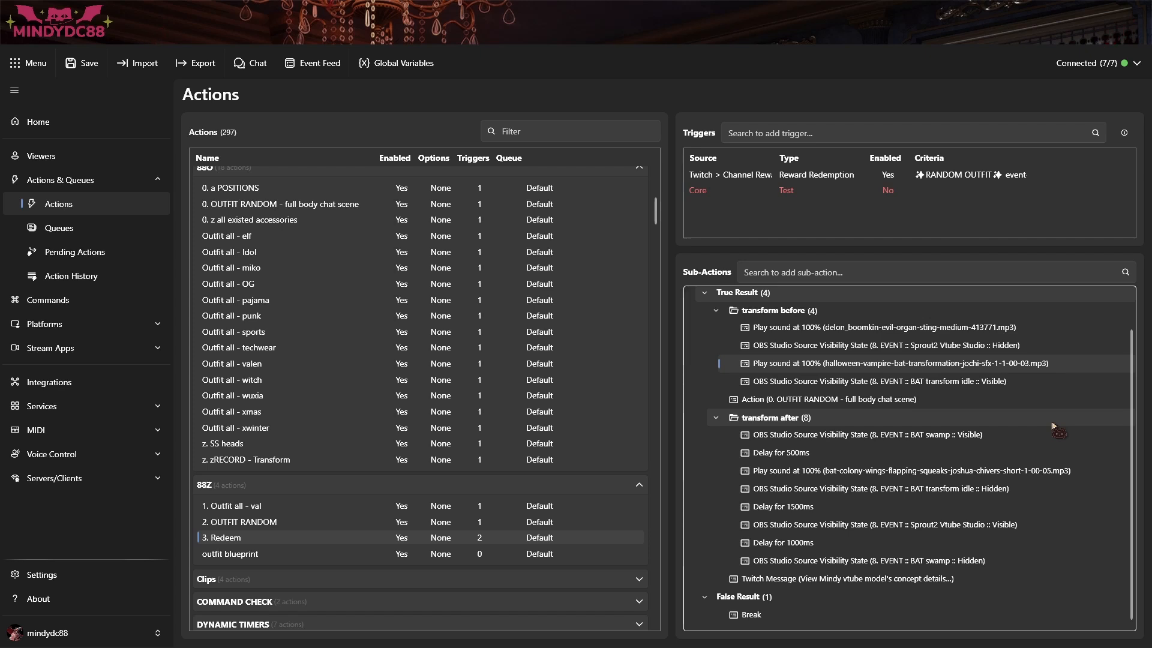
pyautogui.click(903, 387)
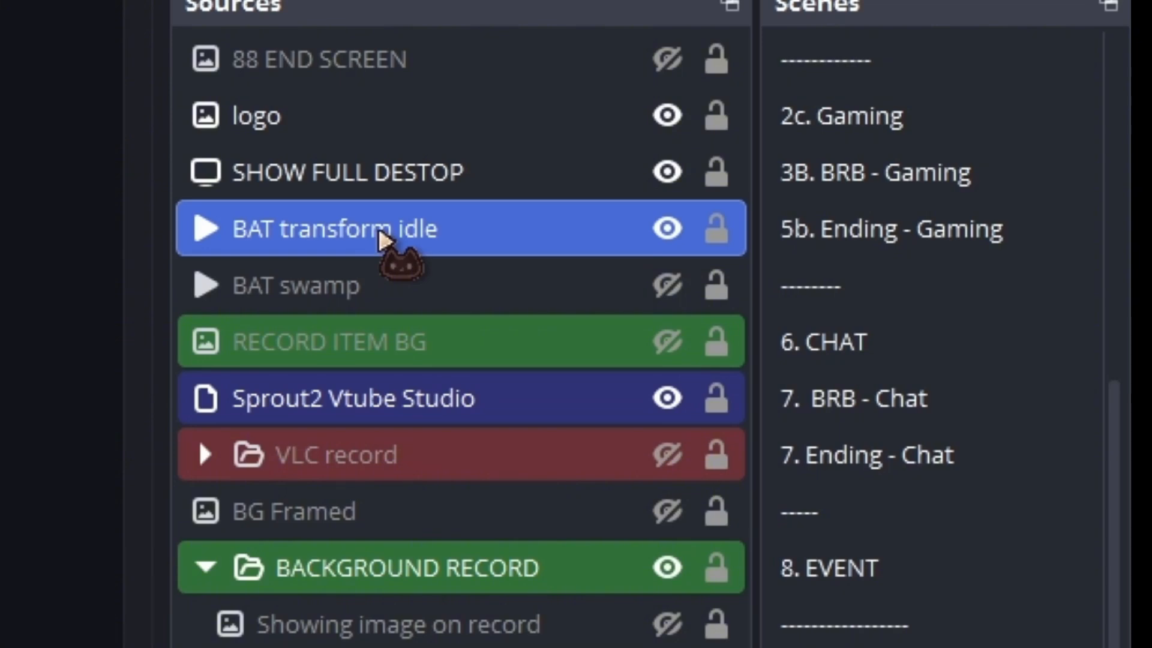
# In OBS Studio, add a Chroma Key effect filter to the BAT transform idle source and raise its similarity to about 705
pyautogui.rightClick(381, 237)
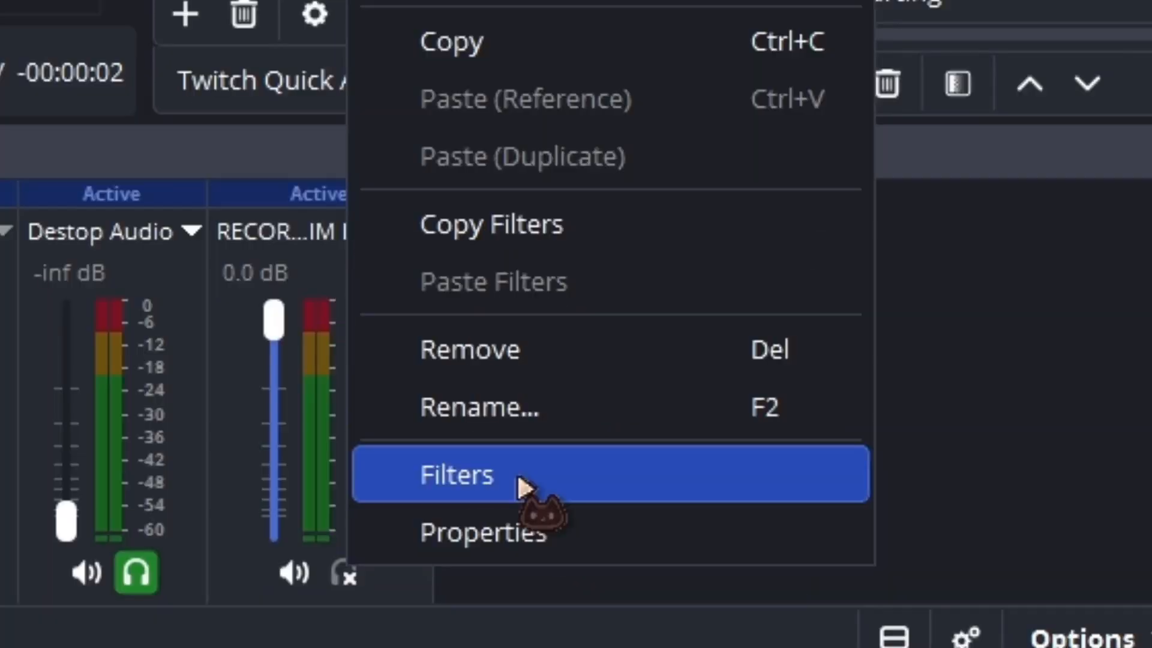
pyautogui.click(521, 486)
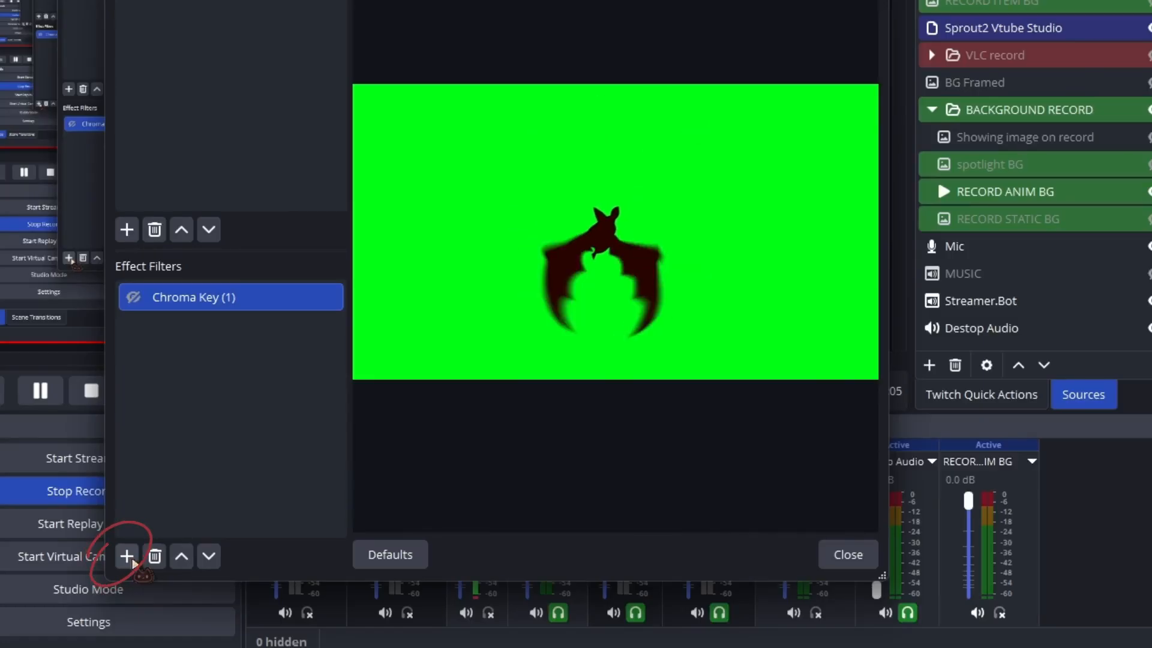
pyautogui.click(127, 556)
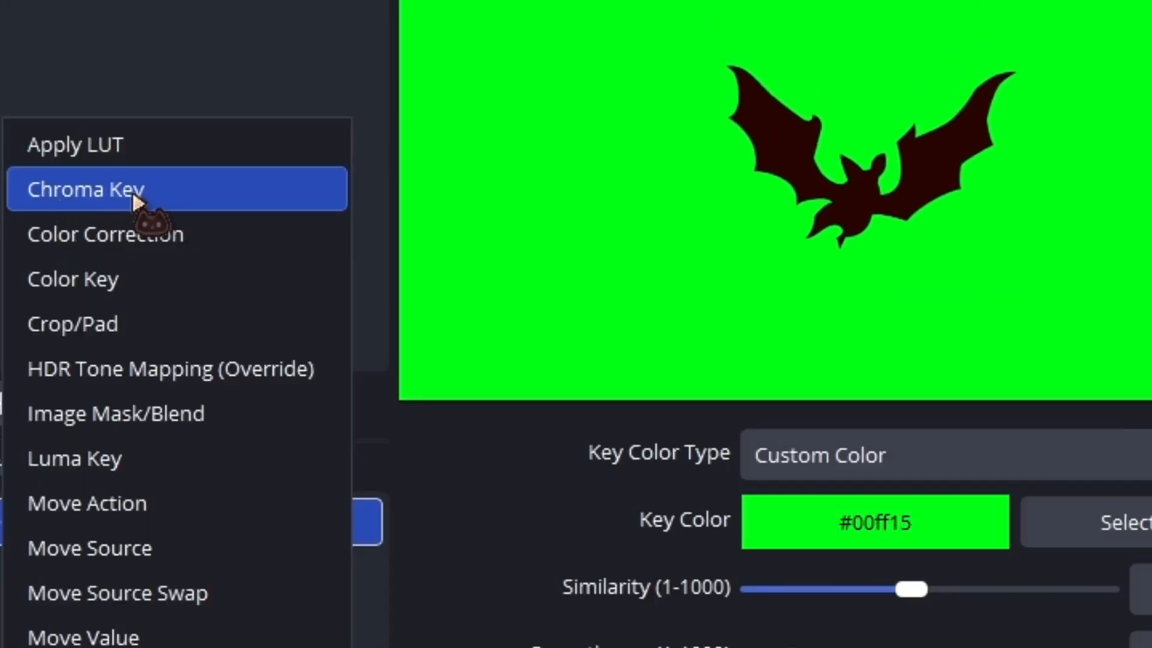
pyautogui.click(136, 198)
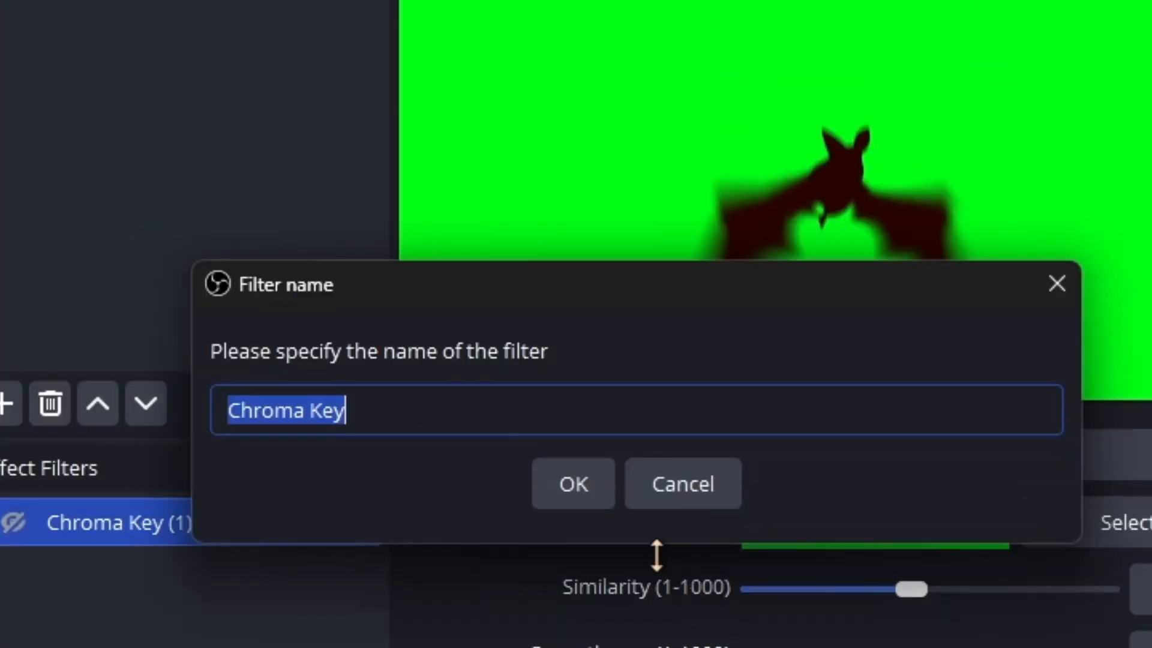
pyautogui.press('Return')
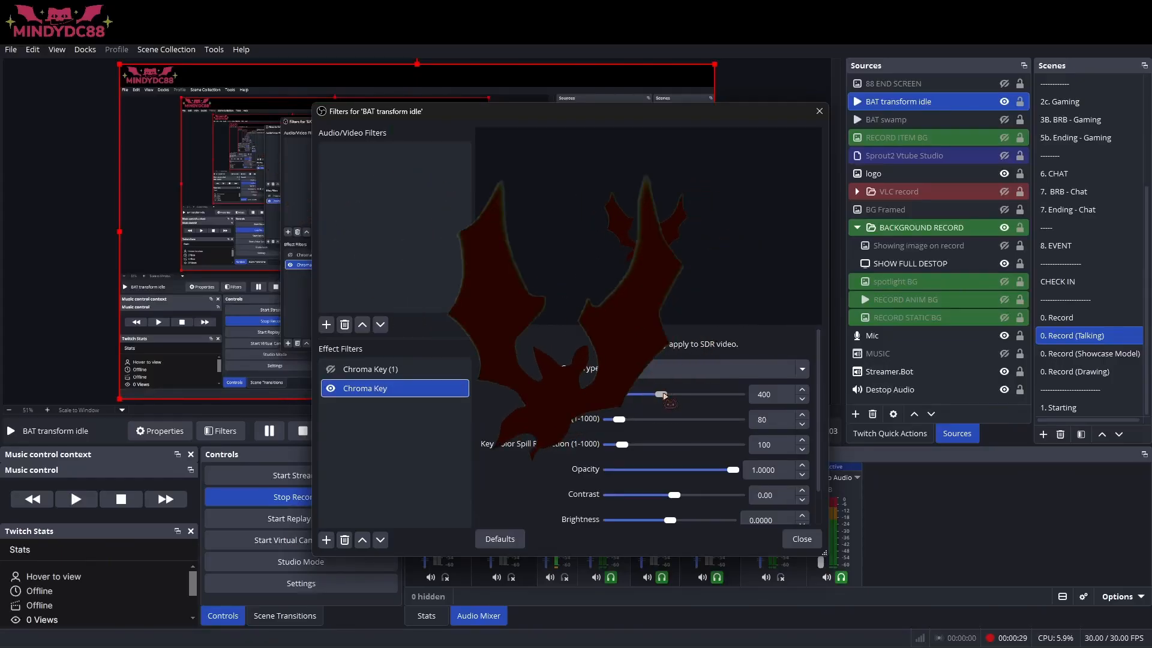
pyautogui.moveTo(664, 396); pyautogui.dragTo(701, 395)
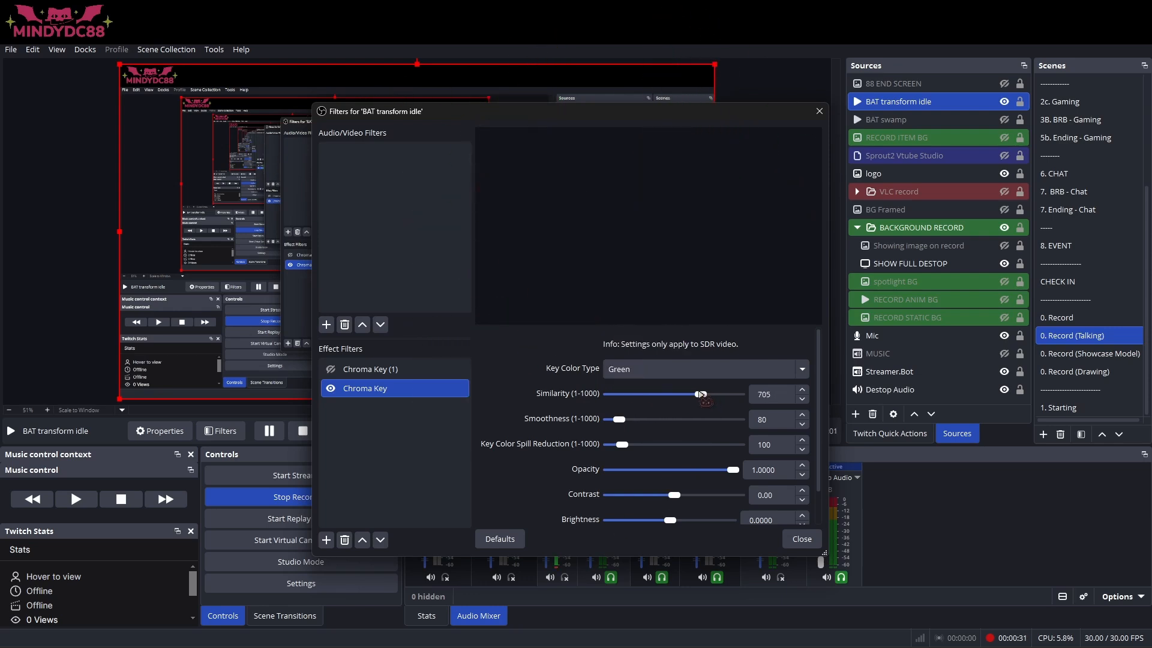
# Adjust the similarity and key color spill reduction of the Chroma Key filter on the BAT transform idle source
pyautogui.moveTo(623, 445); pyautogui.dragTo(734, 445)
pyautogui.moveTo(704, 394); pyautogui.dragTo(664, 394)
pyautogui.moveTo(736, 445); pyautogui.dragTo(651, 447)
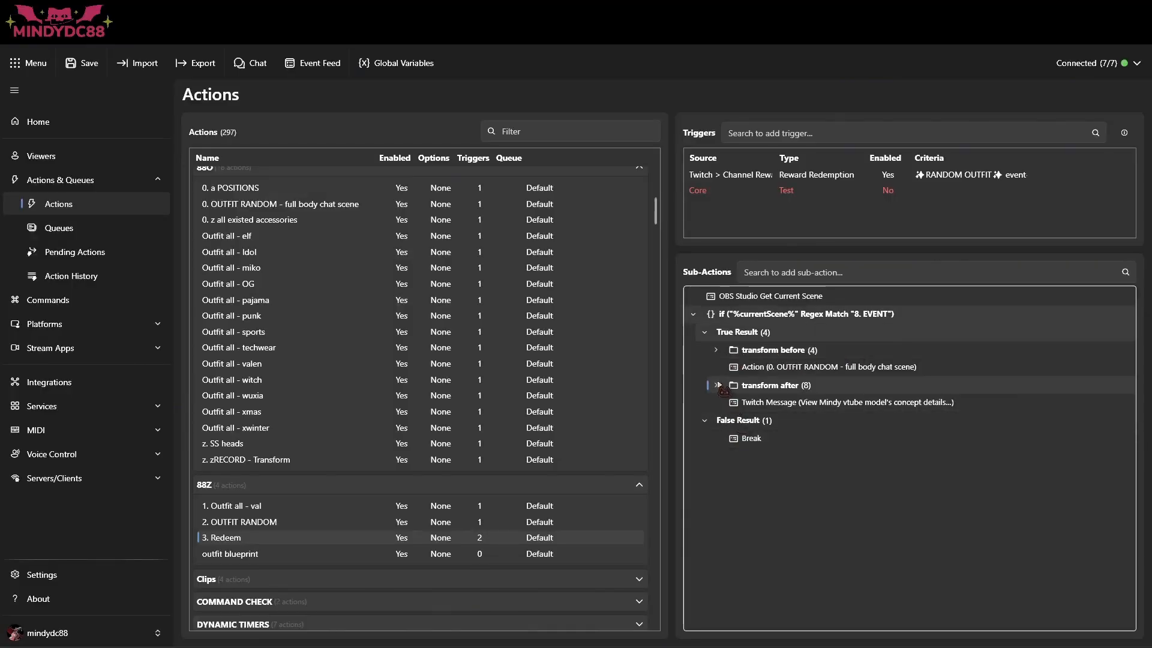
# In Streamer.bot, expand the transform after group and test the playback of its bat-colony-wings-flapping-squeaks sound
pyautogui.click(716, 385)
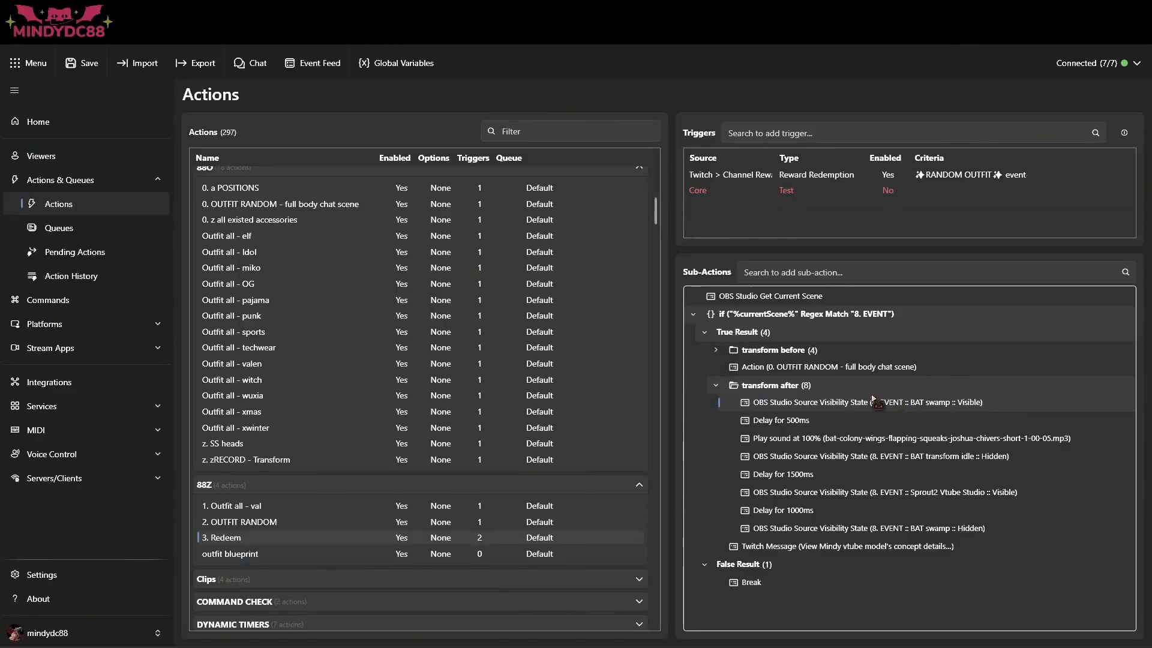
pyautogui.doubleClick(841, 439)
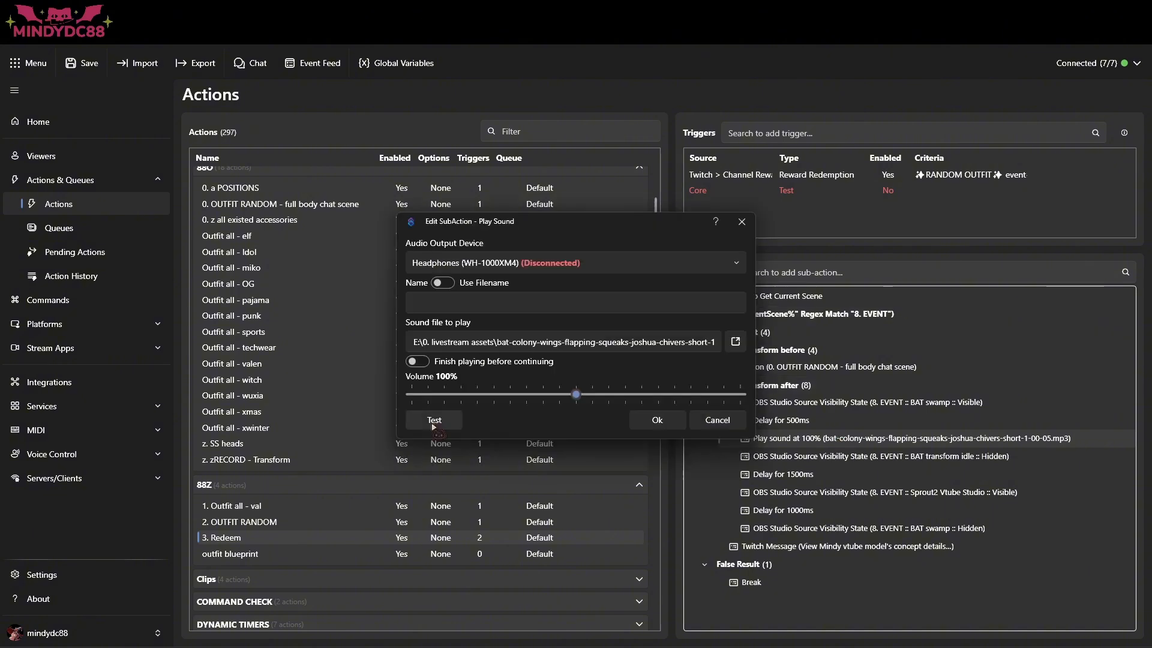
pyautogui.click(435, 425)
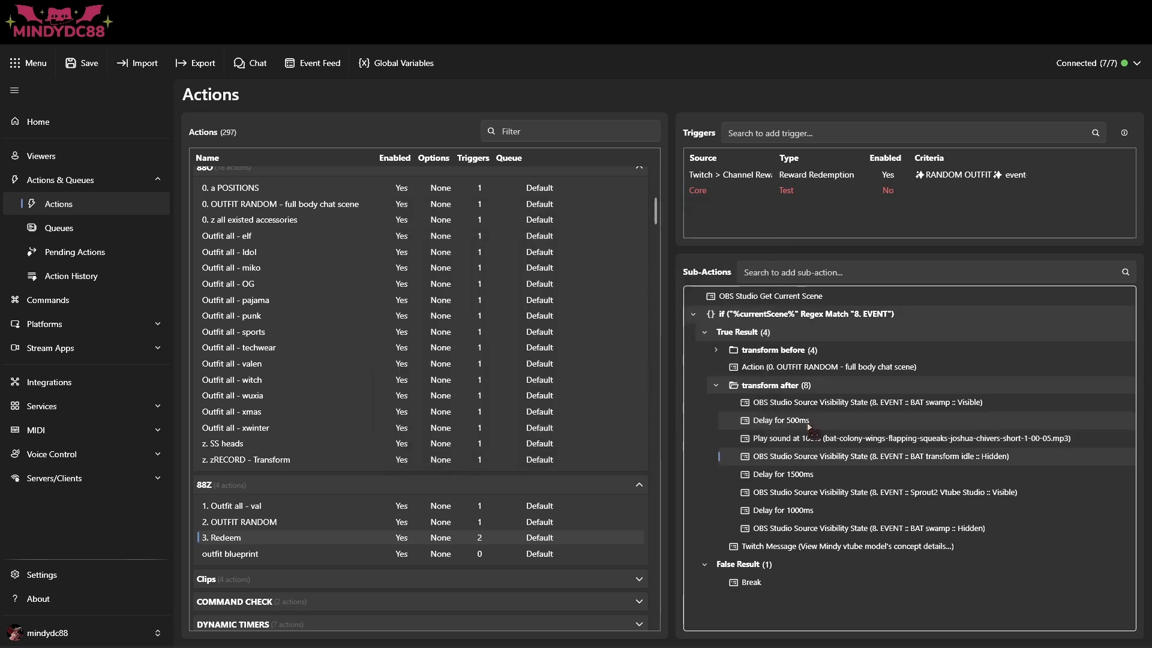
# Review the order of delays, sound and source visibility sub-actions in the transform after group and the closing Twitch message
pyautogui.click(813, 423)
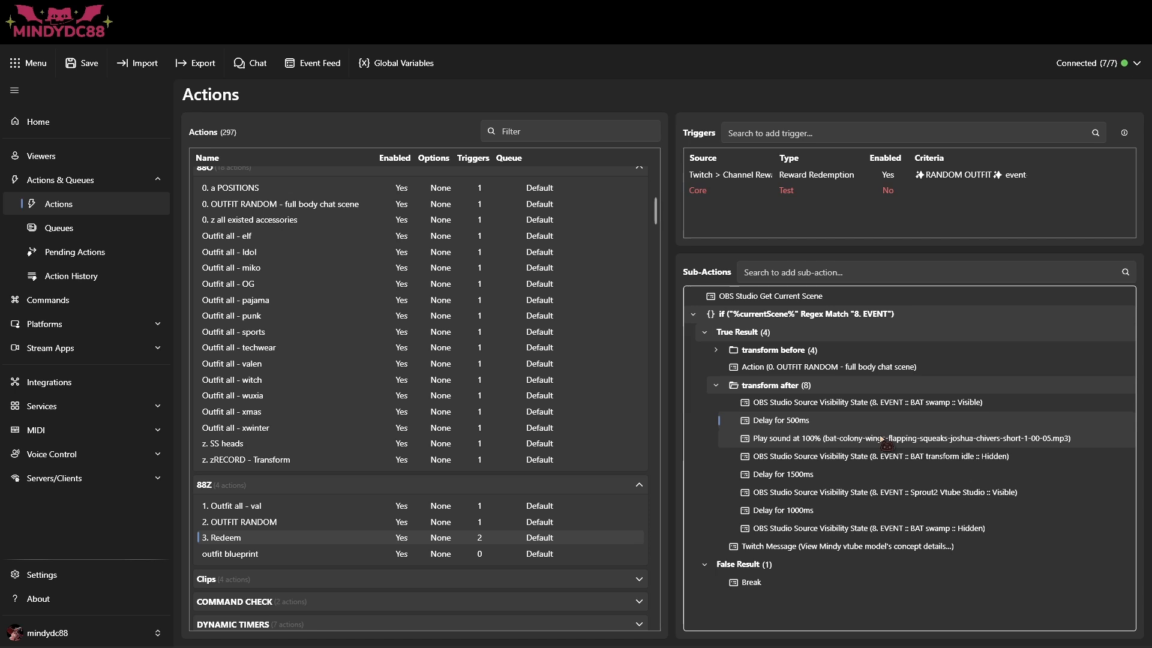
pyautogui.click(895, 459)
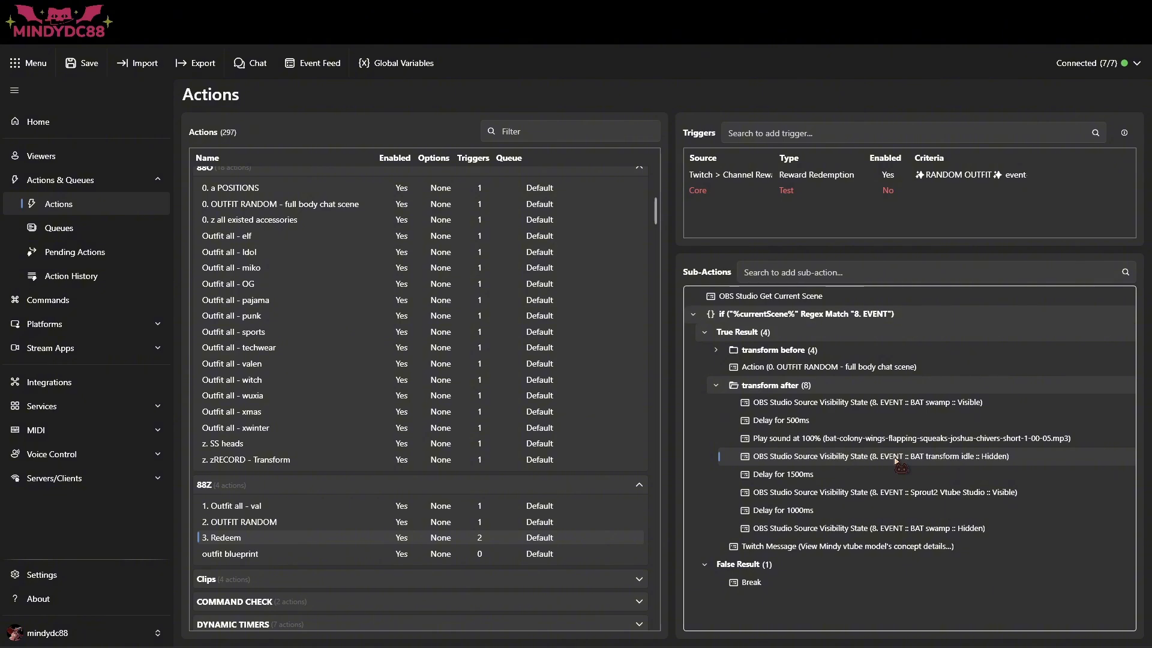
pyautogui.click(943, 494)
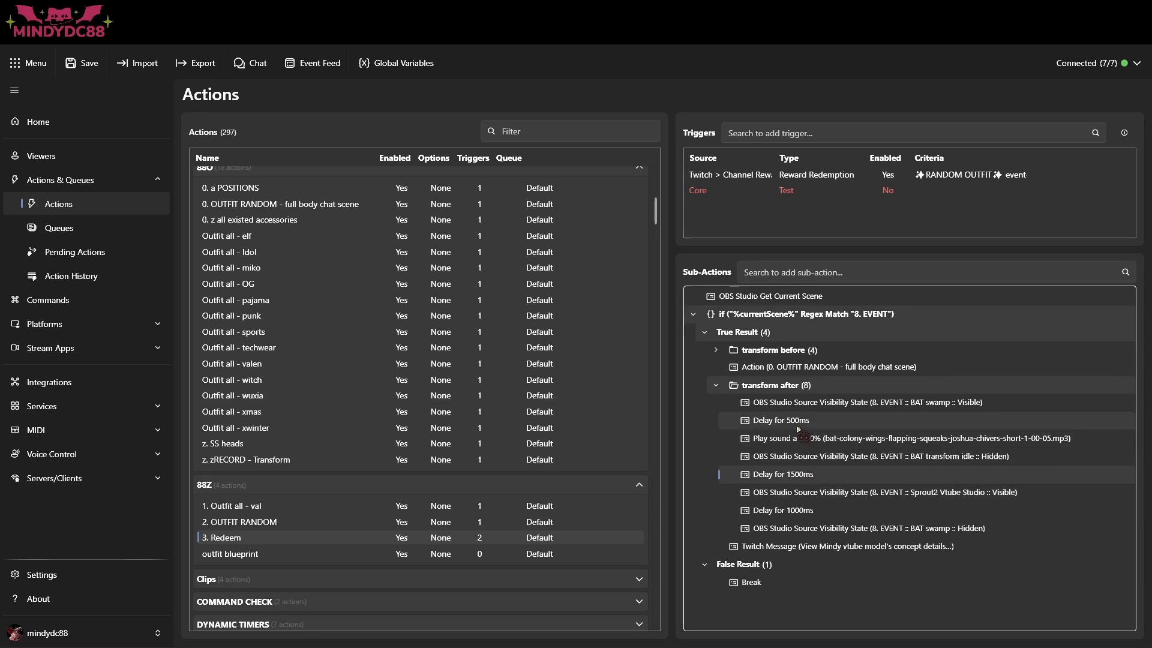
pyautogui.click(790, 512)
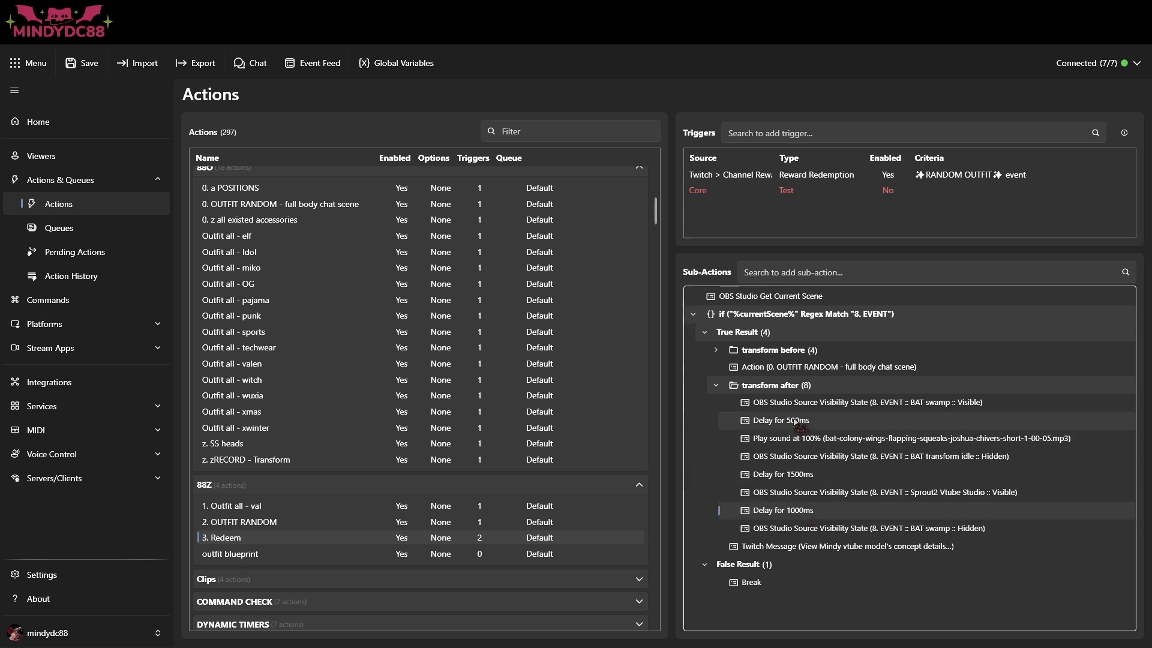
pyautogui.click(904, 526)
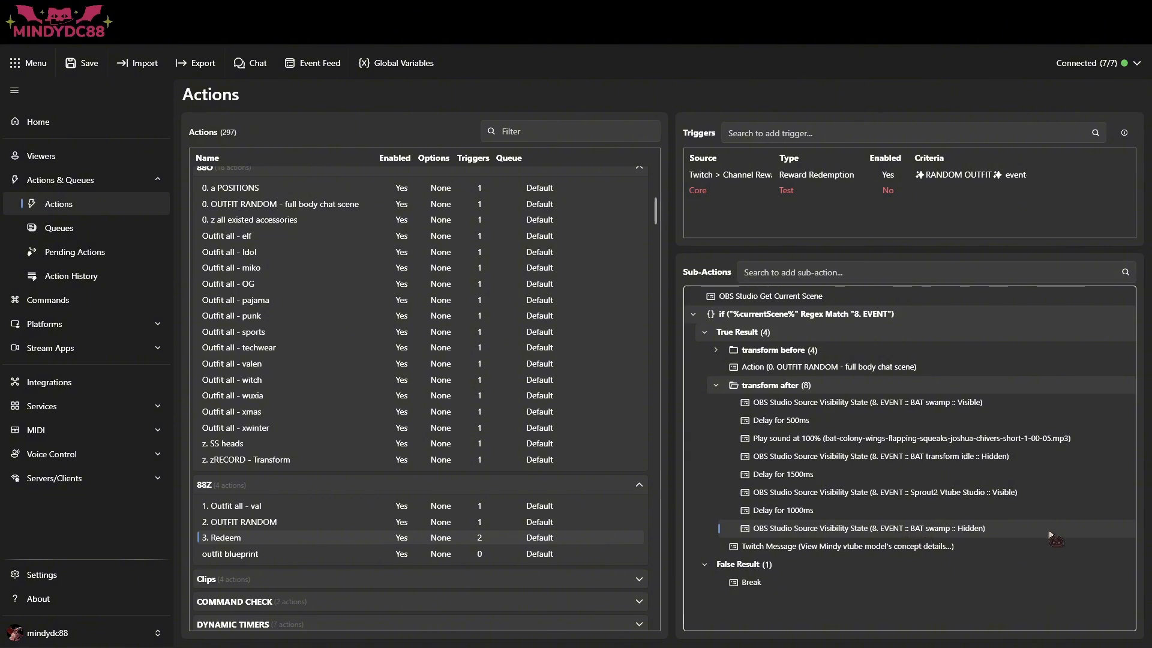
pyautogui.click(751, 548)
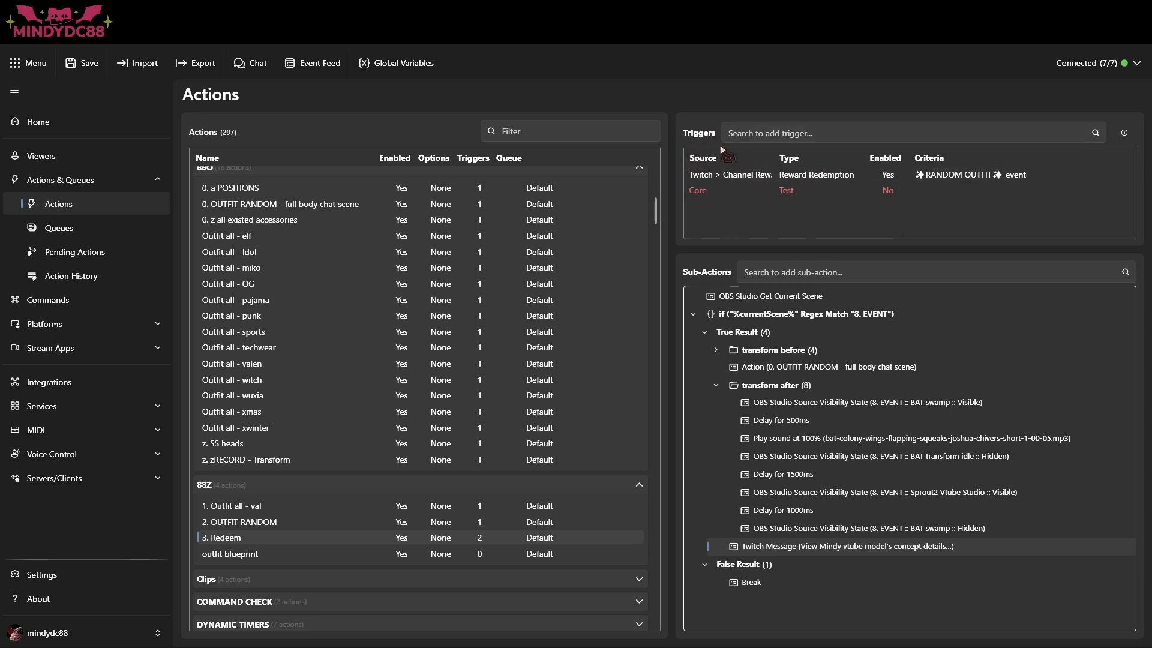
# Try adding a Twitch Channel Reward trigger of type Reward Redemption to the 3. Redeem action
pyautogui.rightClick(747, 217)
pyautogui.moveTo(791, 349)
pyautogui.moveTo(900, 540)
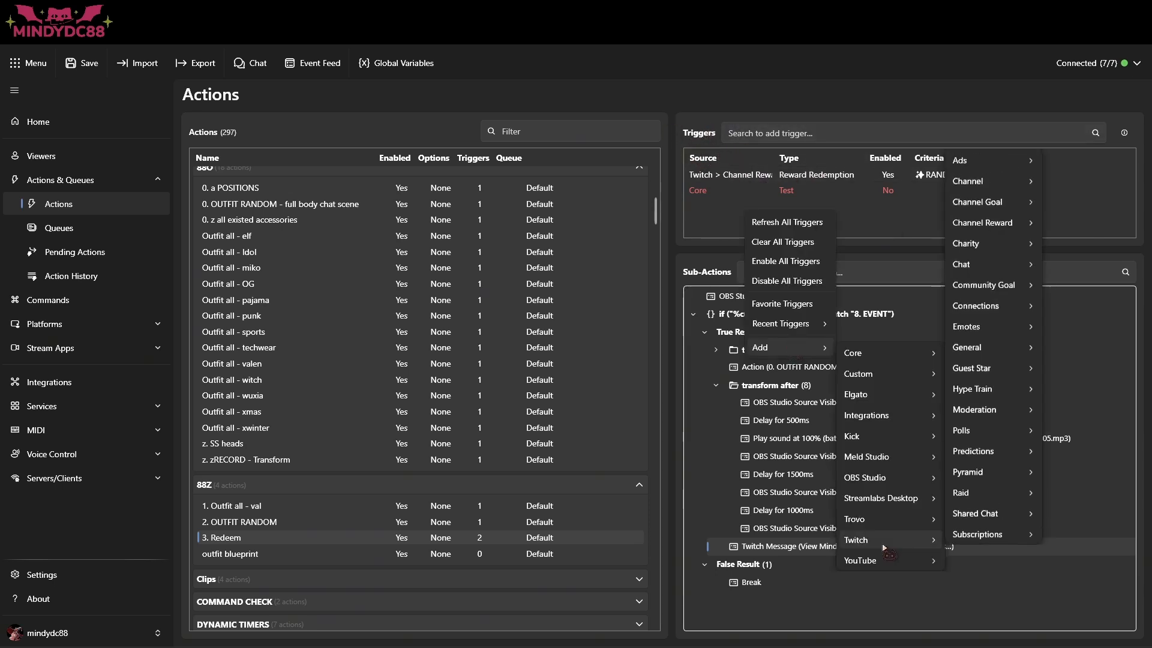
pyautogui.moveTo(973, 227)
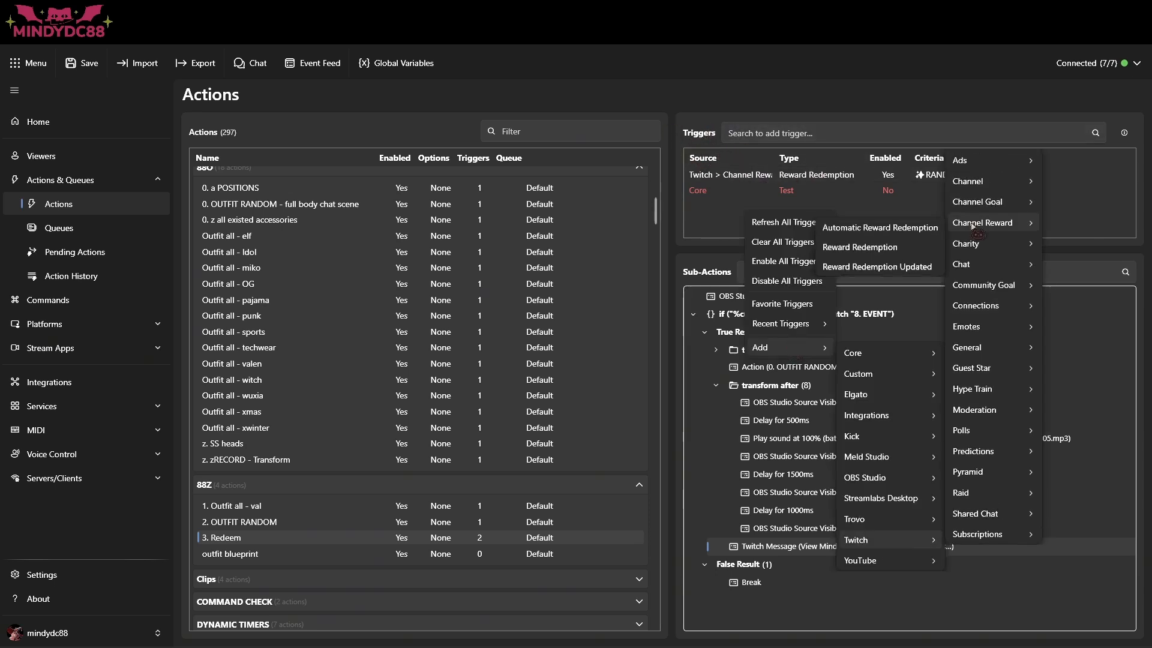
pyautogui.click(885, 250)
pyautogui.click(643, 321)
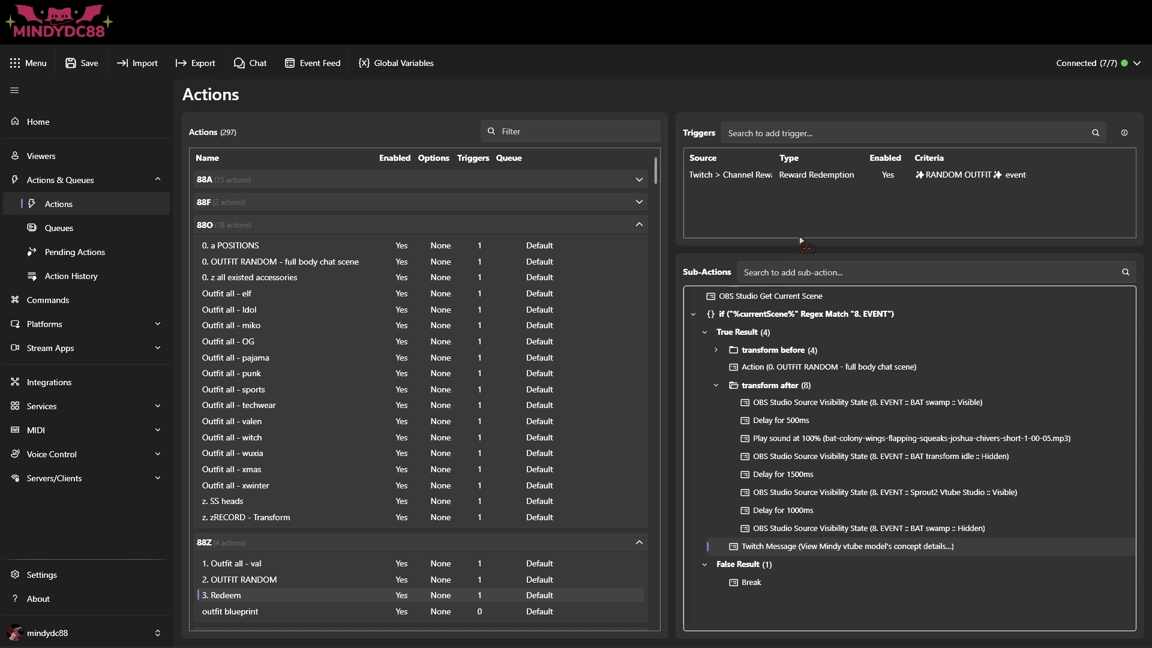
# Add an enabled Core Test trigger to the 3. Redeem action and bring up its trigger options
pyautogui.rightClick(769, 204)
pyautogui.moveTo(837, 335)
pyautogui.moveTo(906, 340)
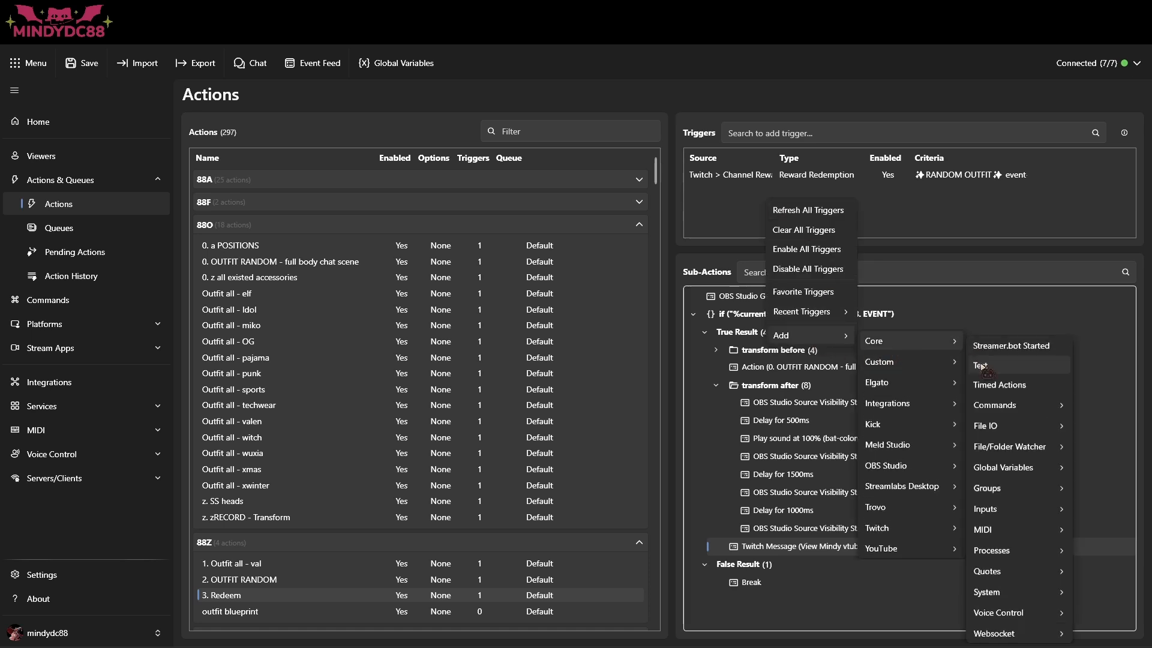
pyautogui.click(980, 365)
pyautogui.click(661, 401)
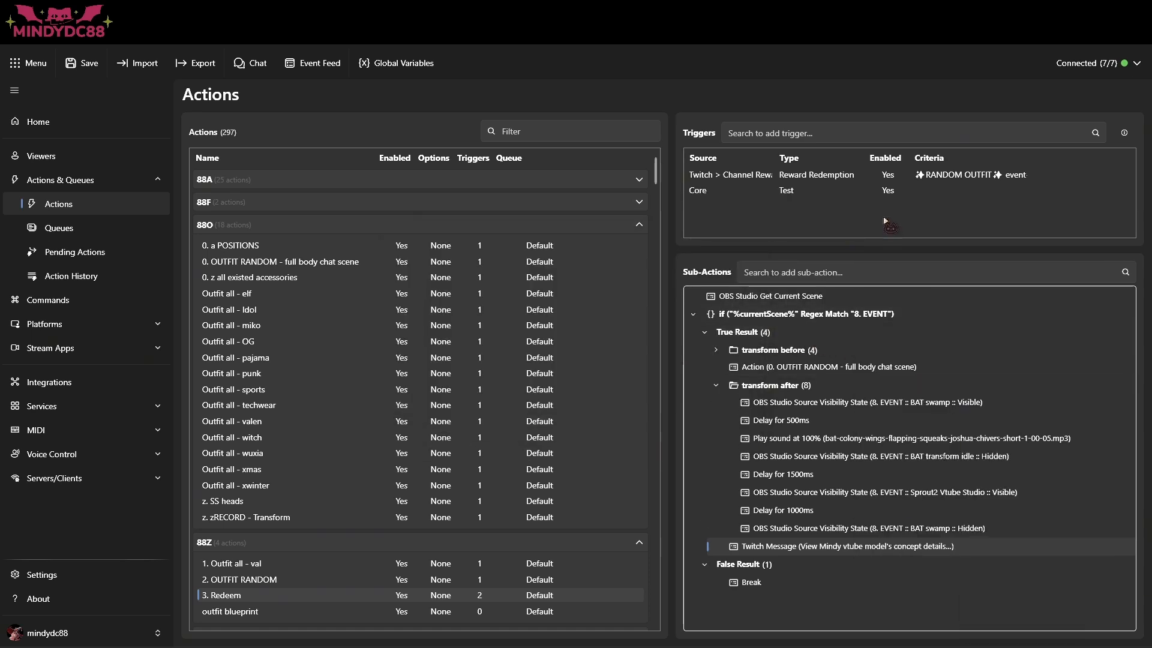
pyautogui.rightClick(783, 192)
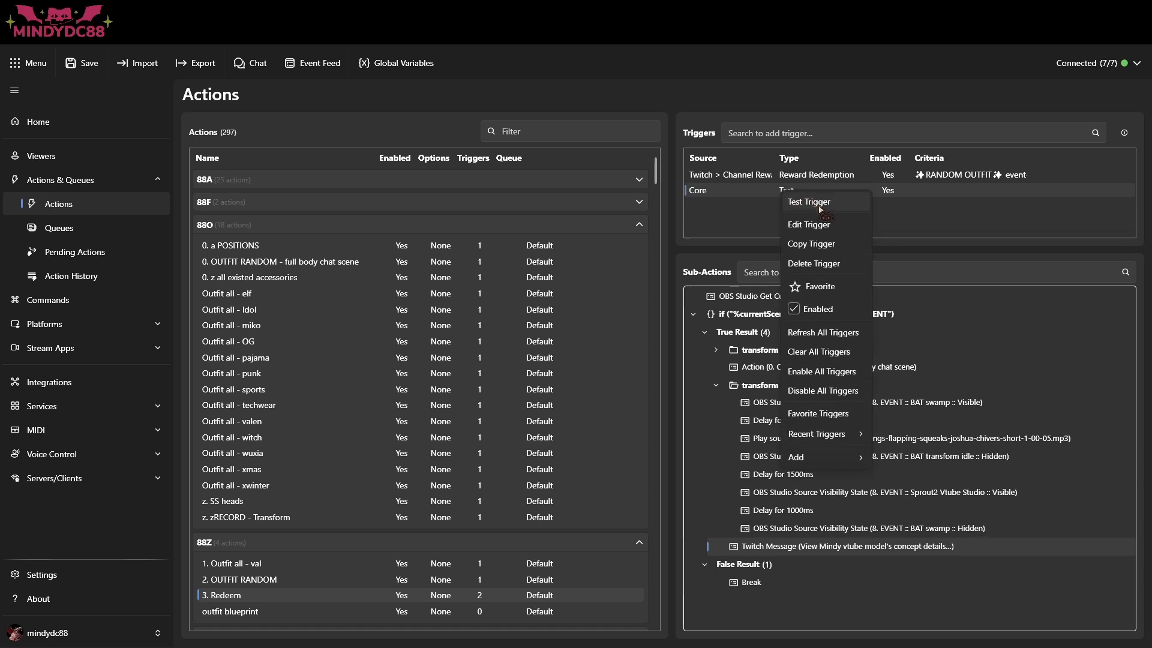